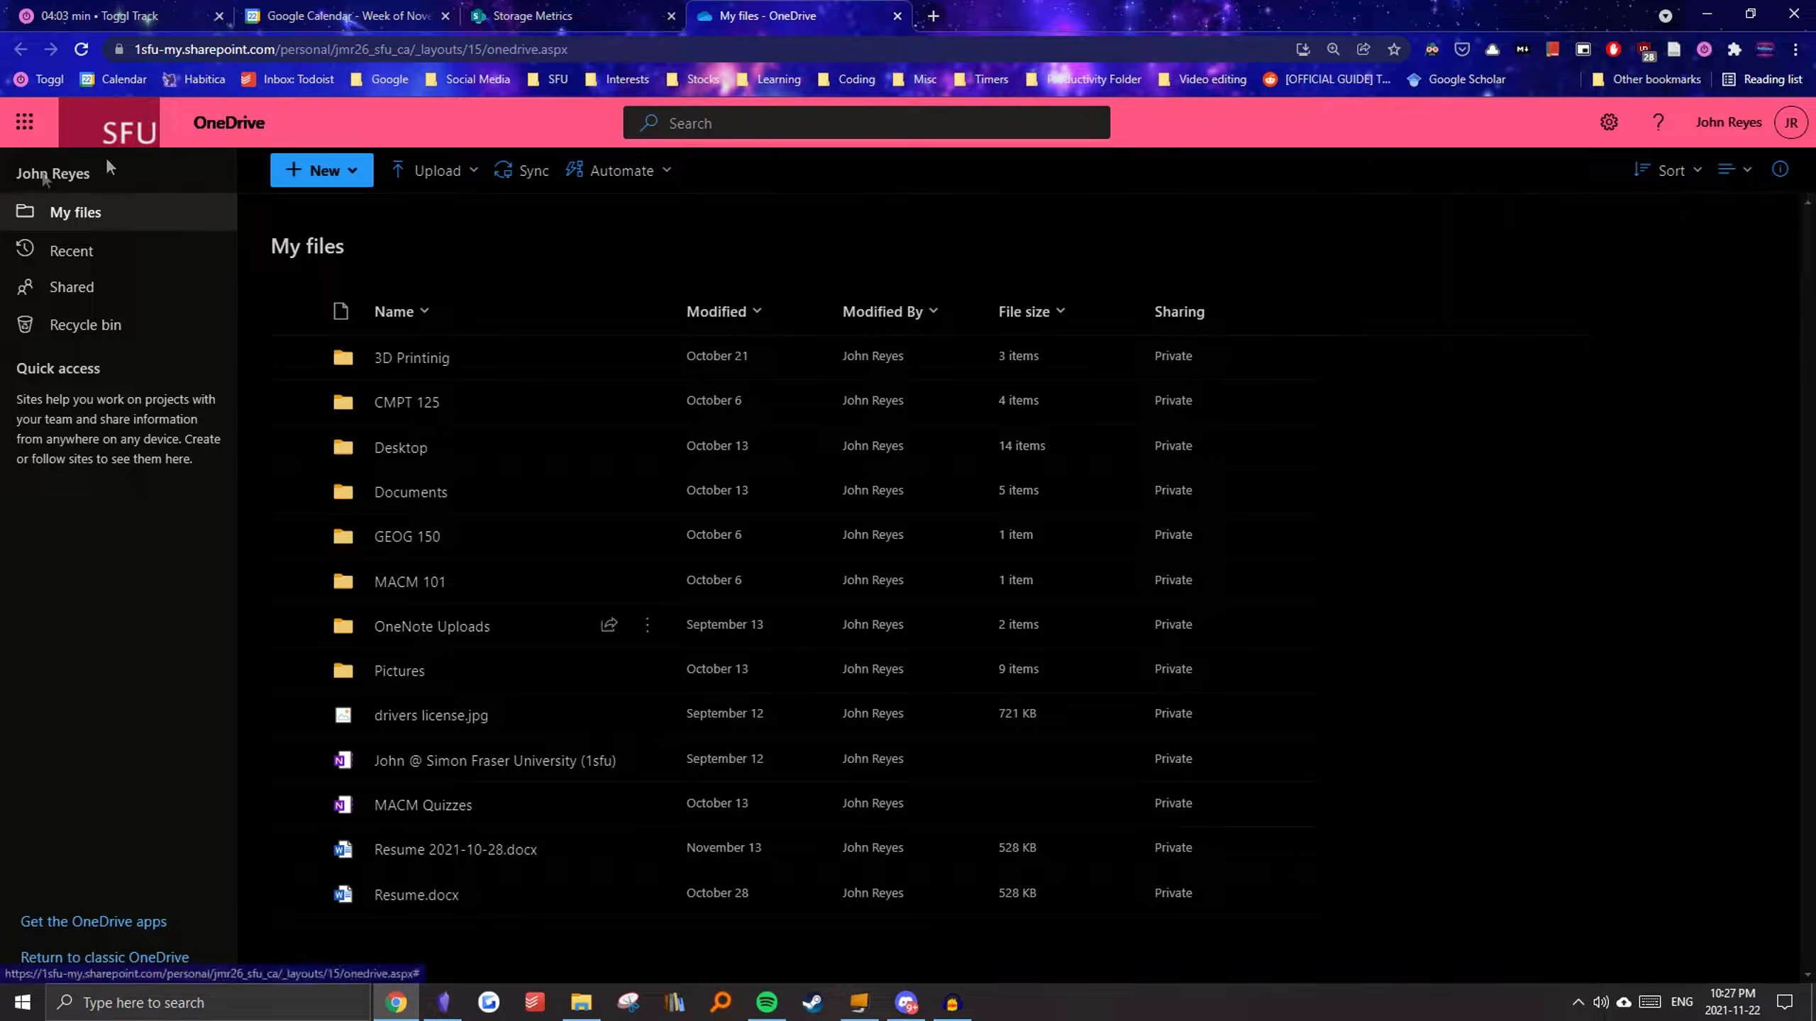
Step: Create a new folder named Obsidian Vault in the OneDrive web My files list
click(321, 171)
click(325, 212)
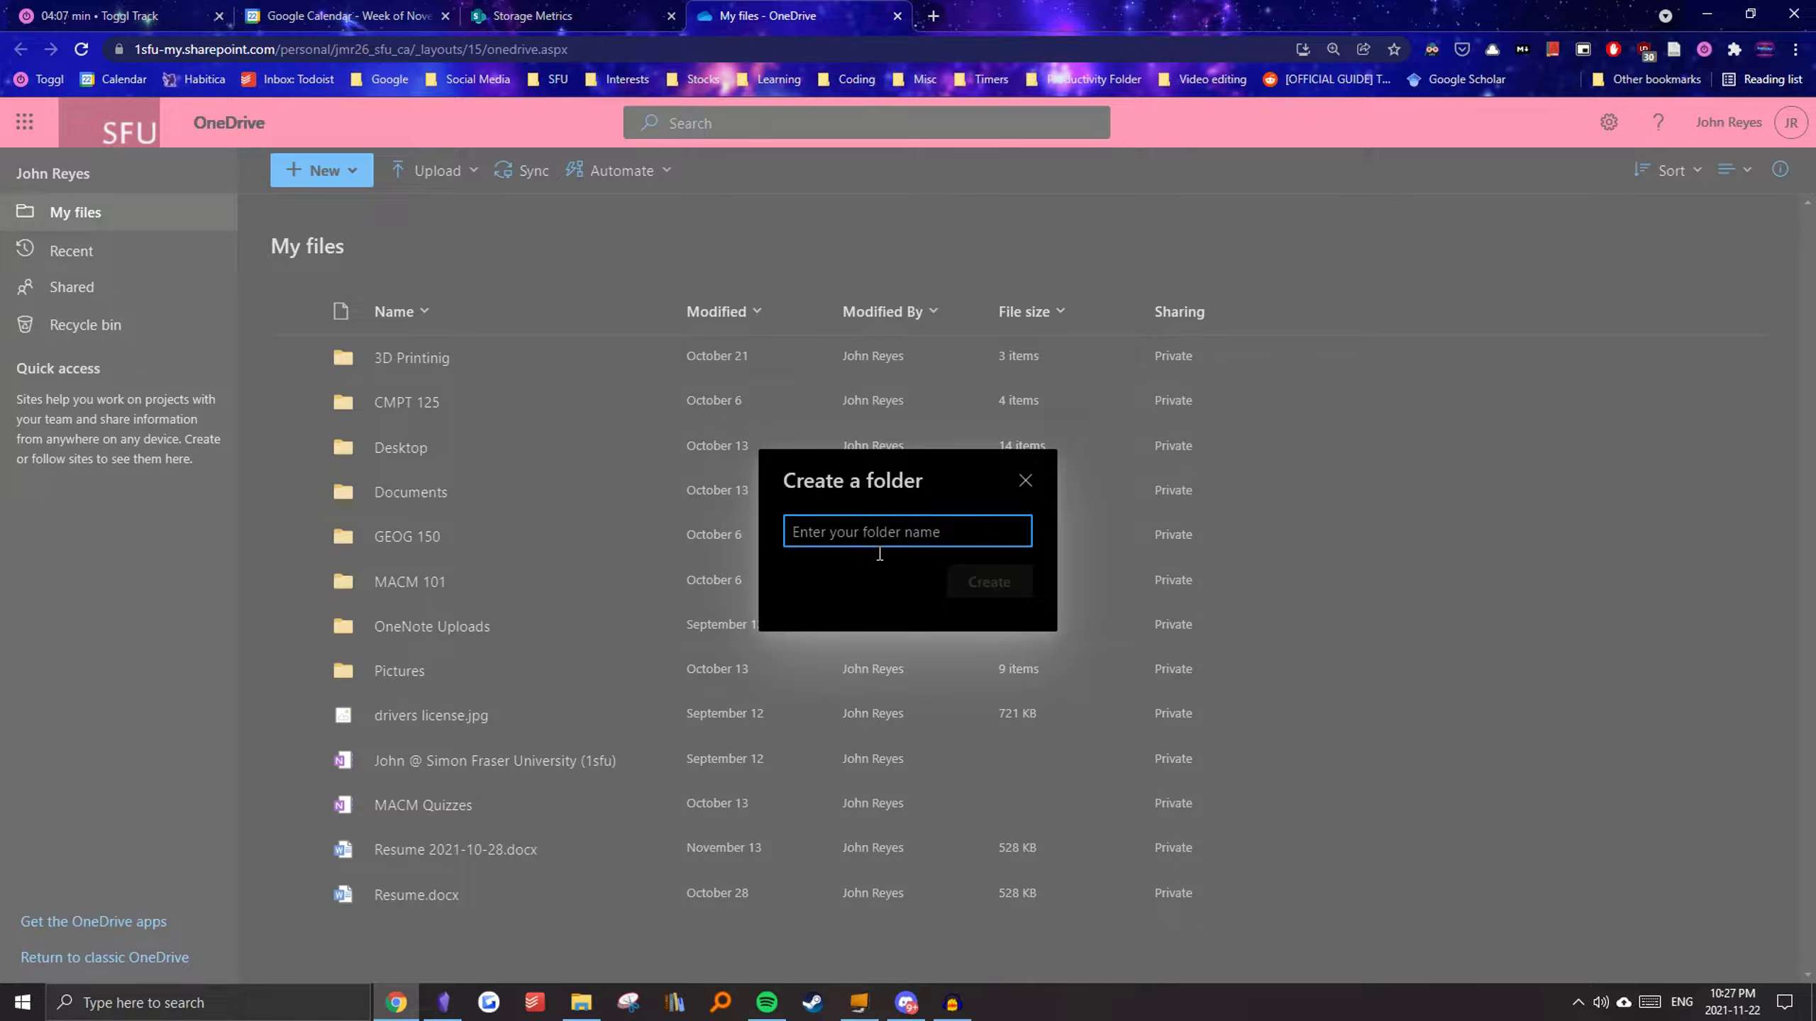
text(Obsidian Vault)
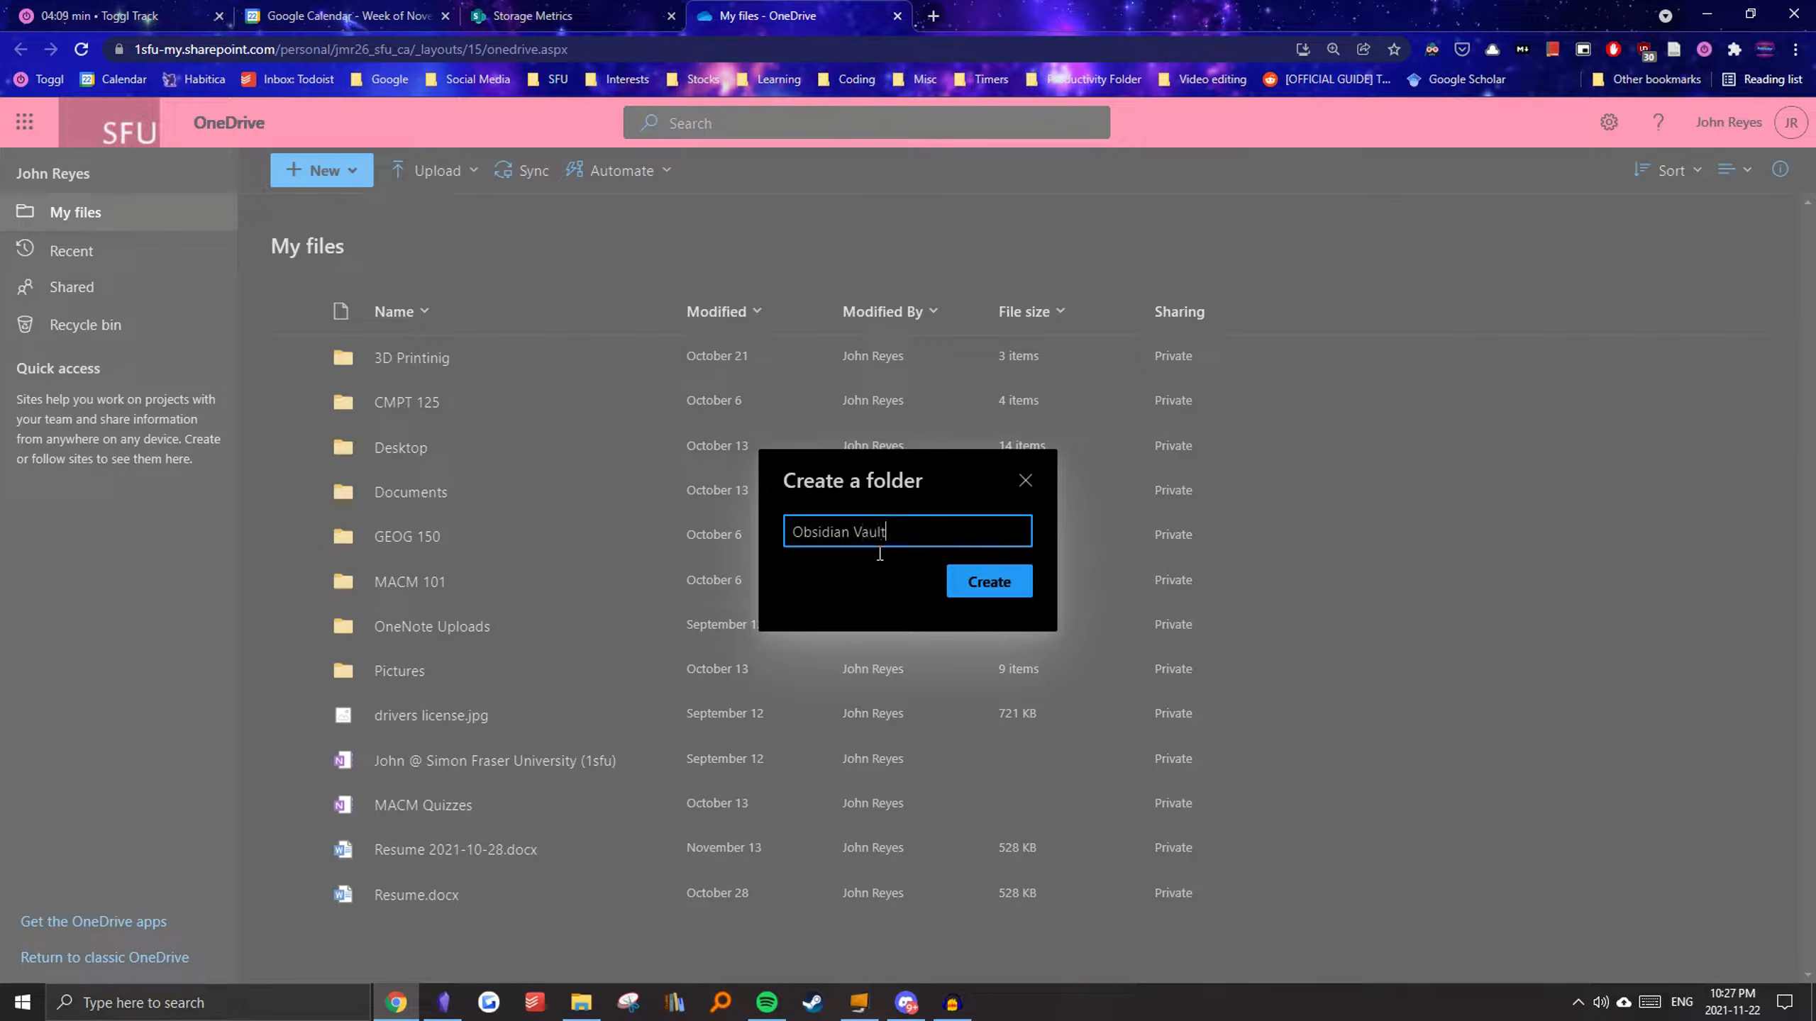
click(994, 583)
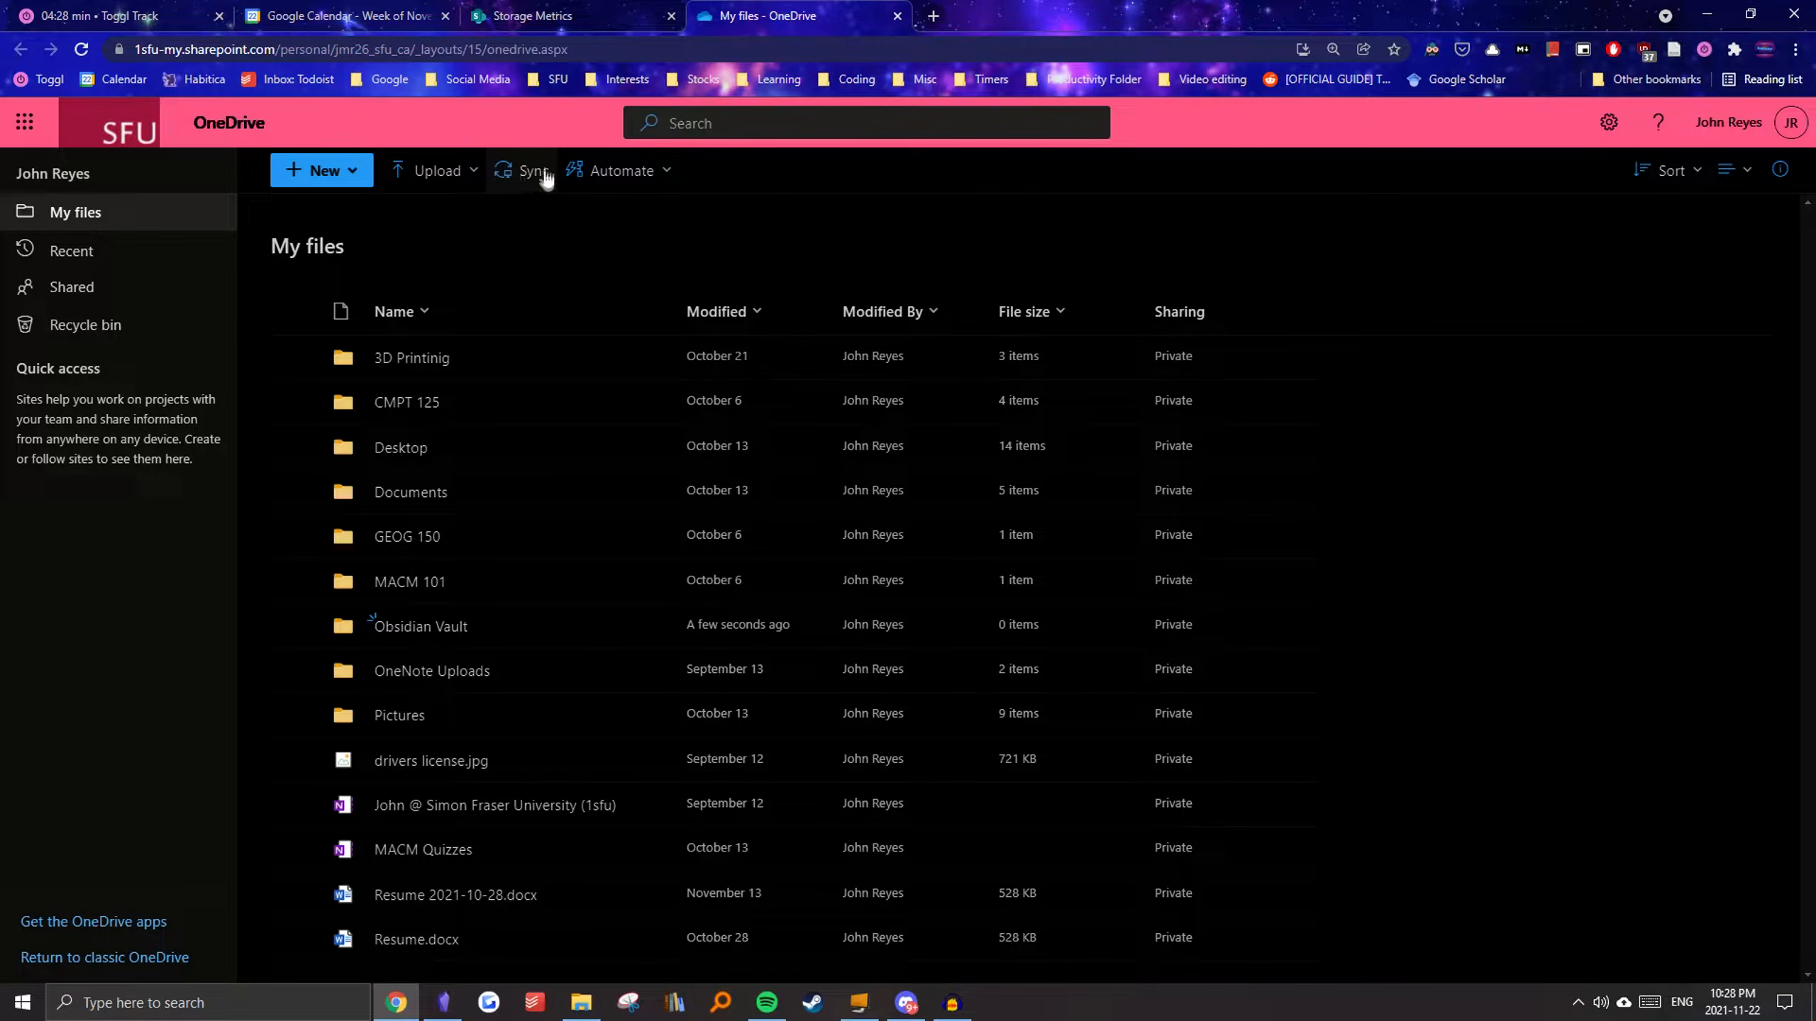
Step: Start the OneDrive desktop app from the download page, always allowing microsoft.com to open it
click(100, 923)
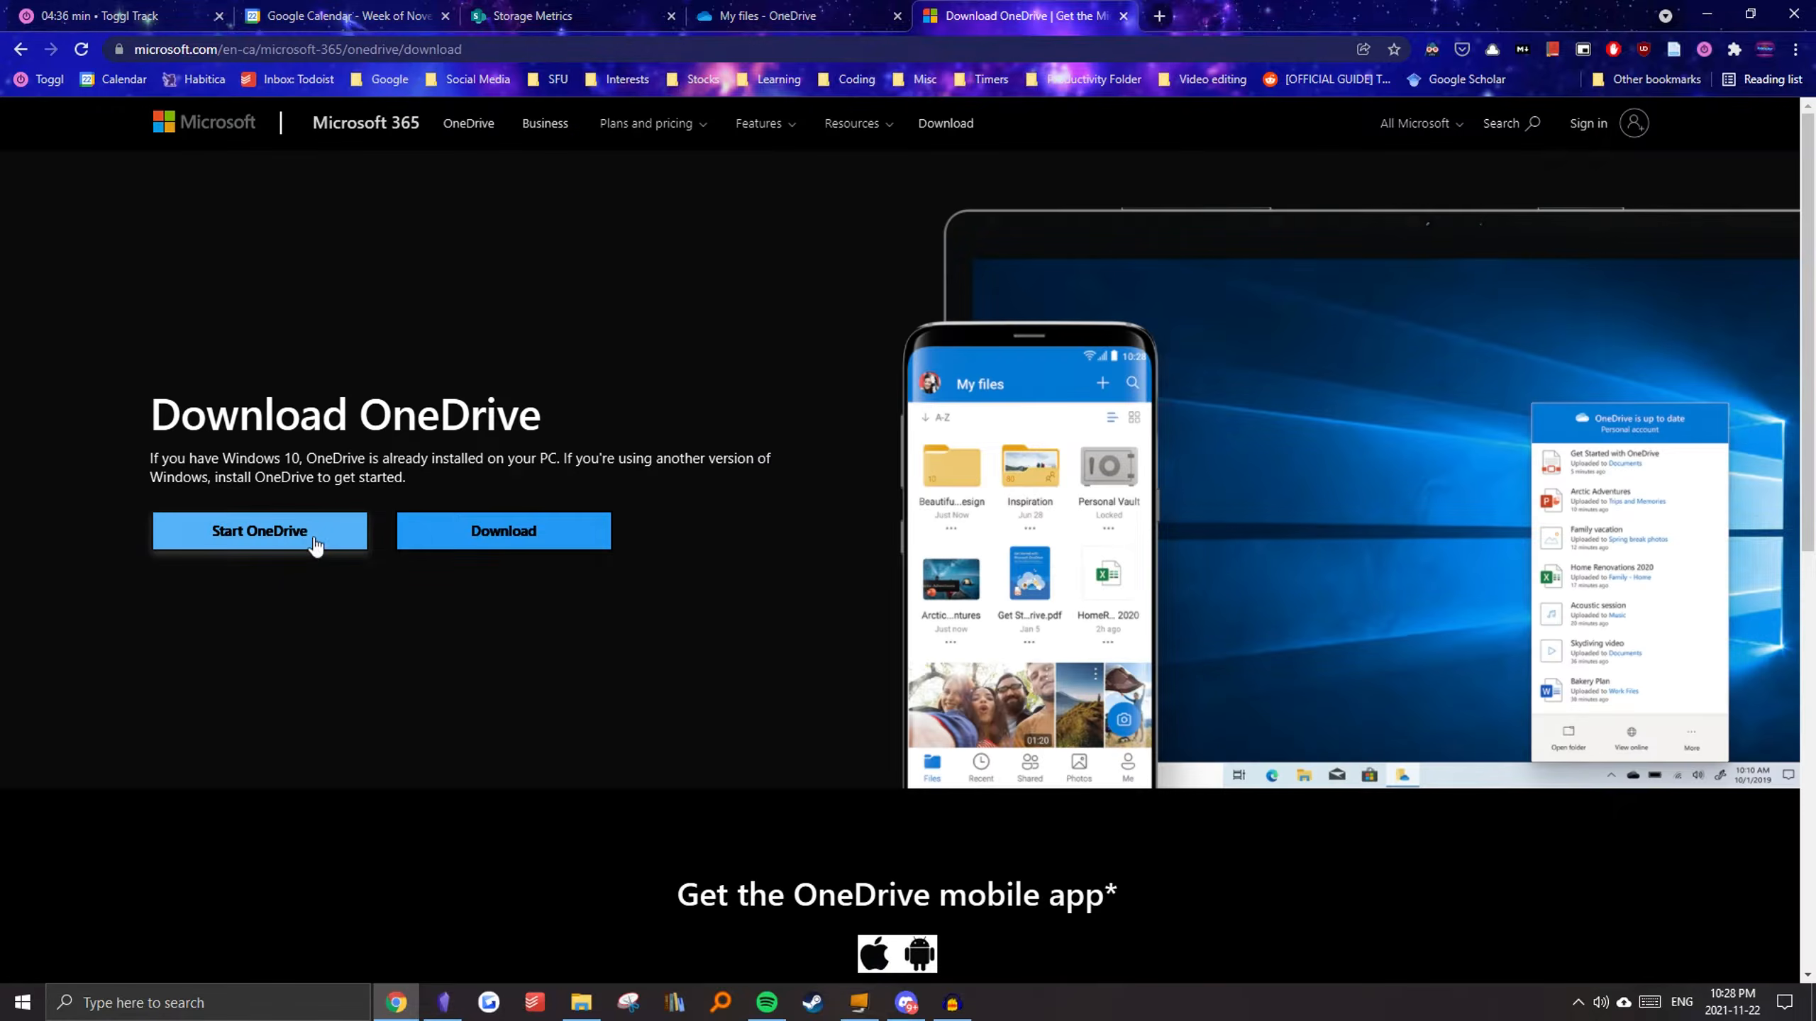
click(246, 537)
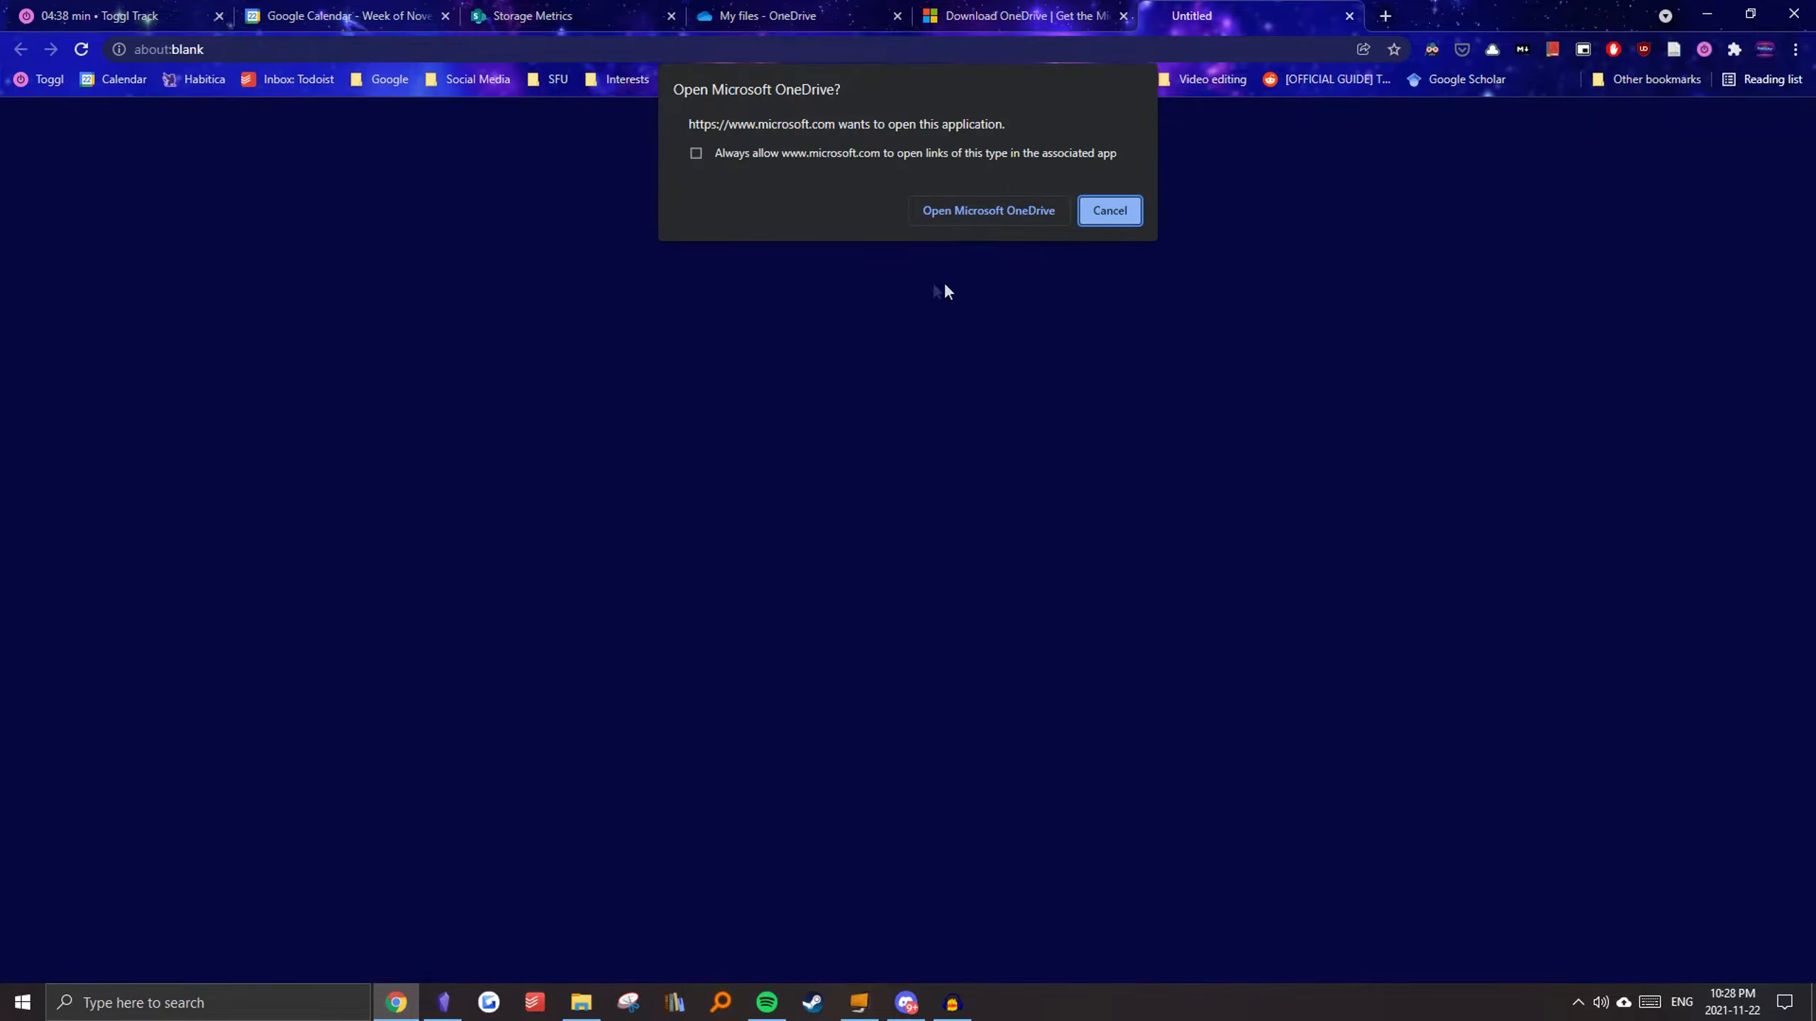
click(697, 154)
click(1015, 205)
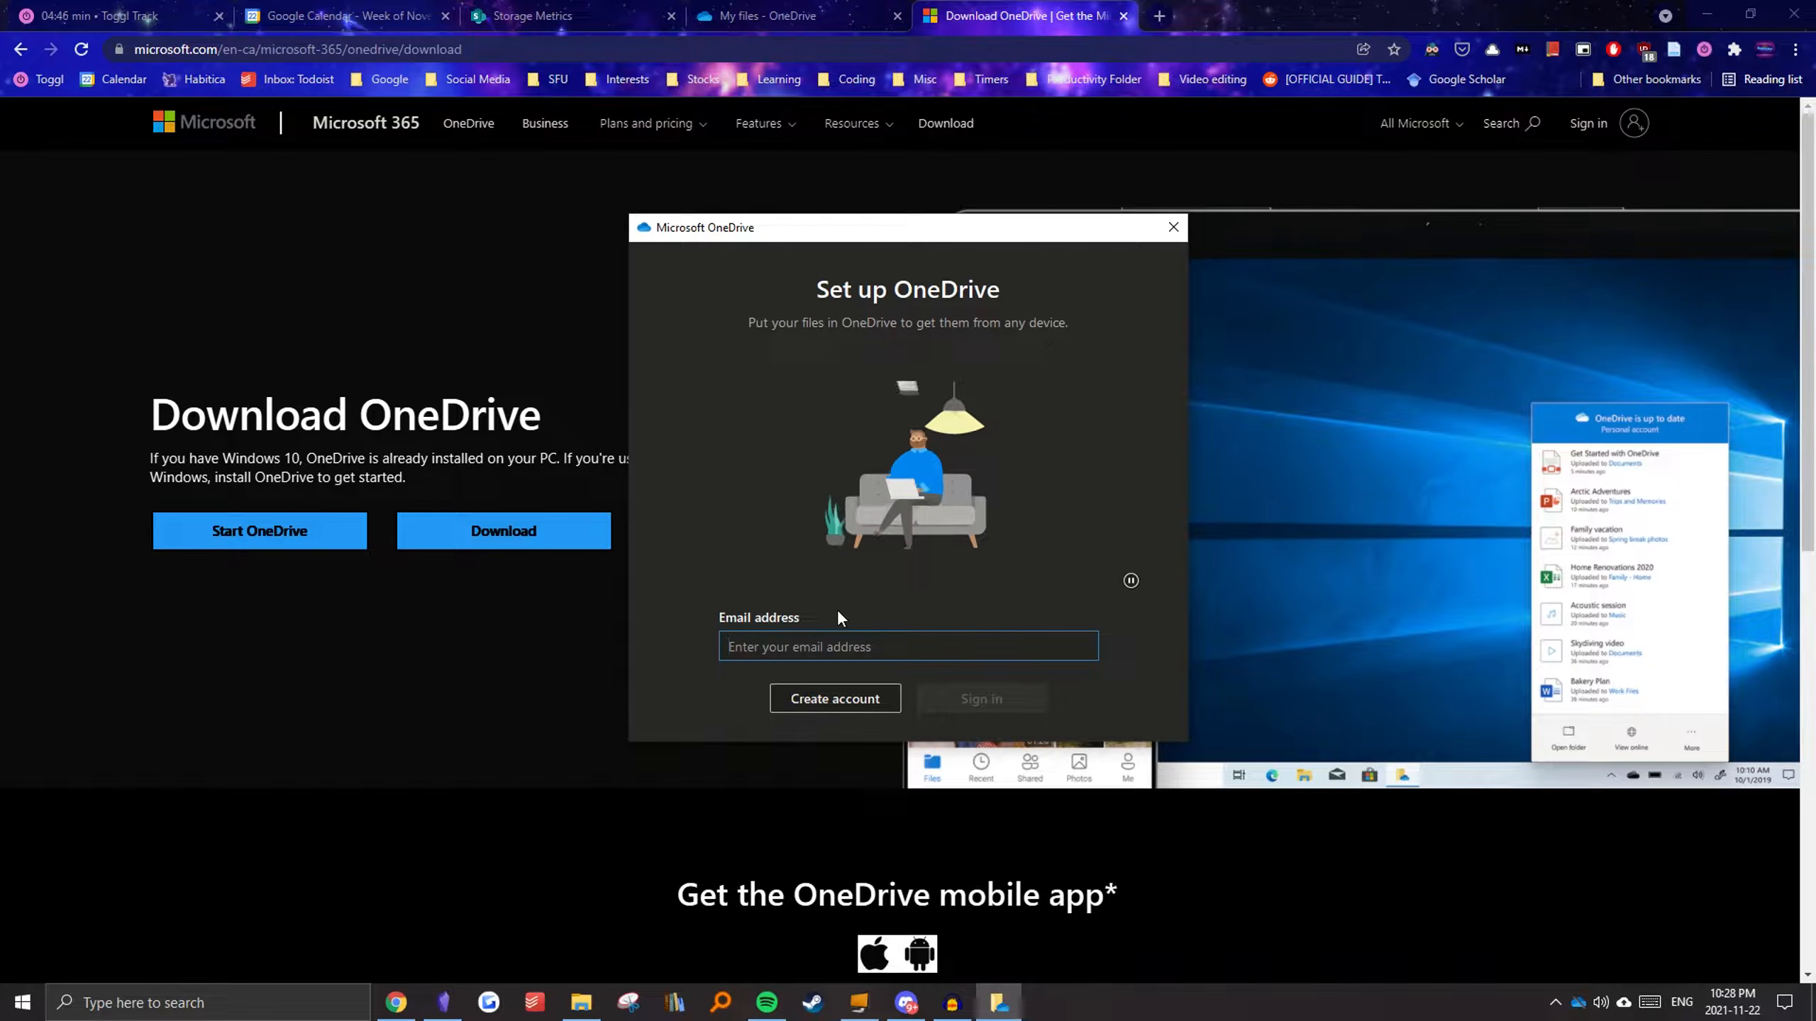
Step: Sign in to OneDrive with the account's e-mail address and keep the default OneDrive folder location
text(pr)
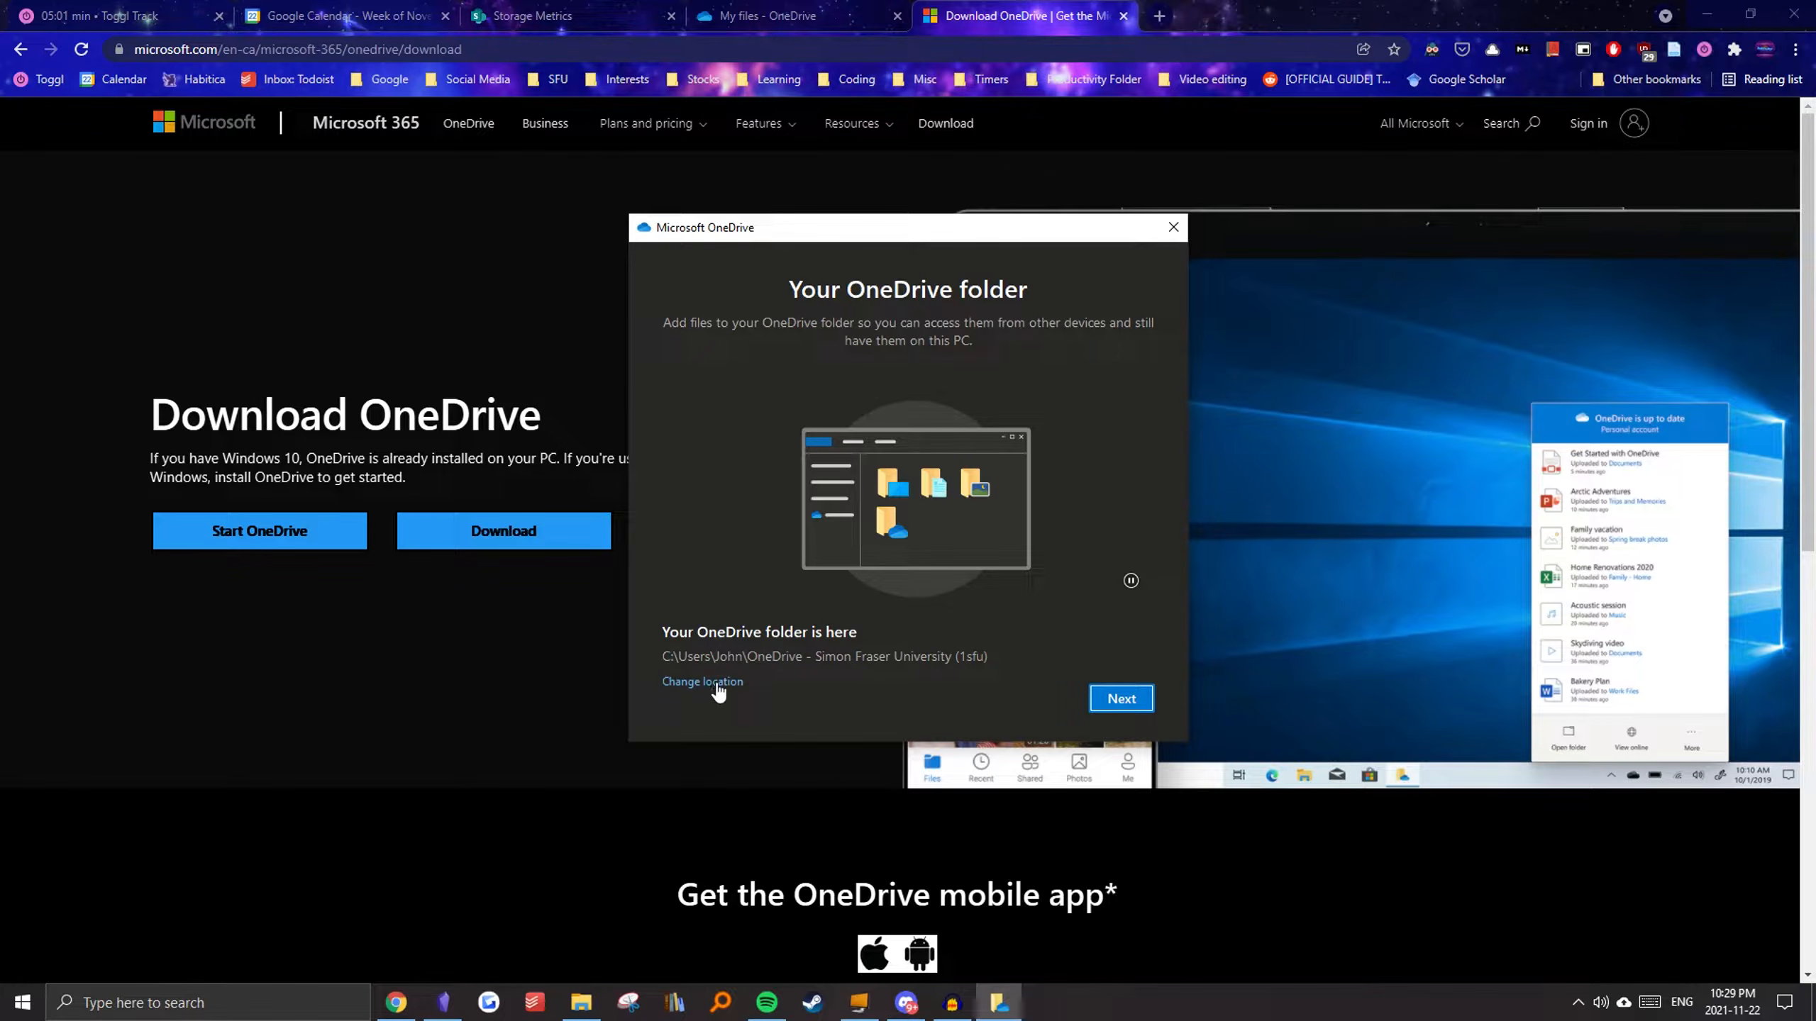
click(1095, 699)
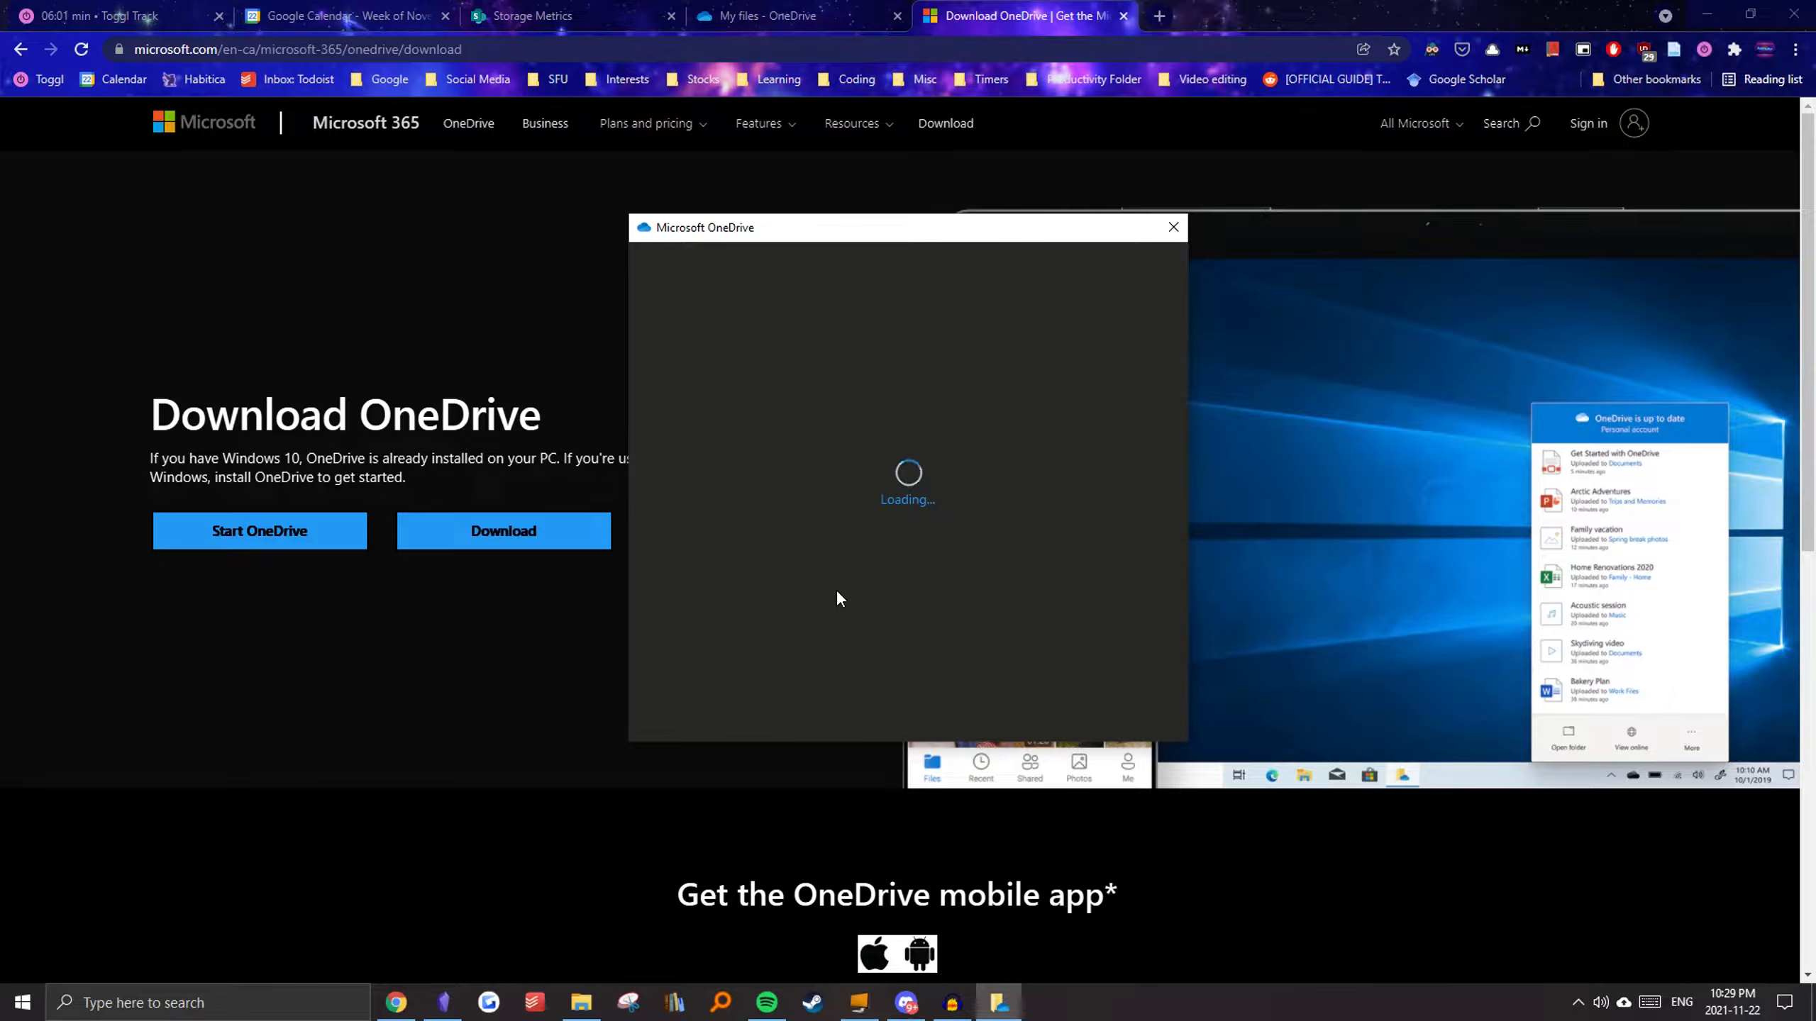
Step: Deselect the Desktop, Documents and Pictures folders from backup and skip the folder backup
click(734, 447)
click(904, 446)
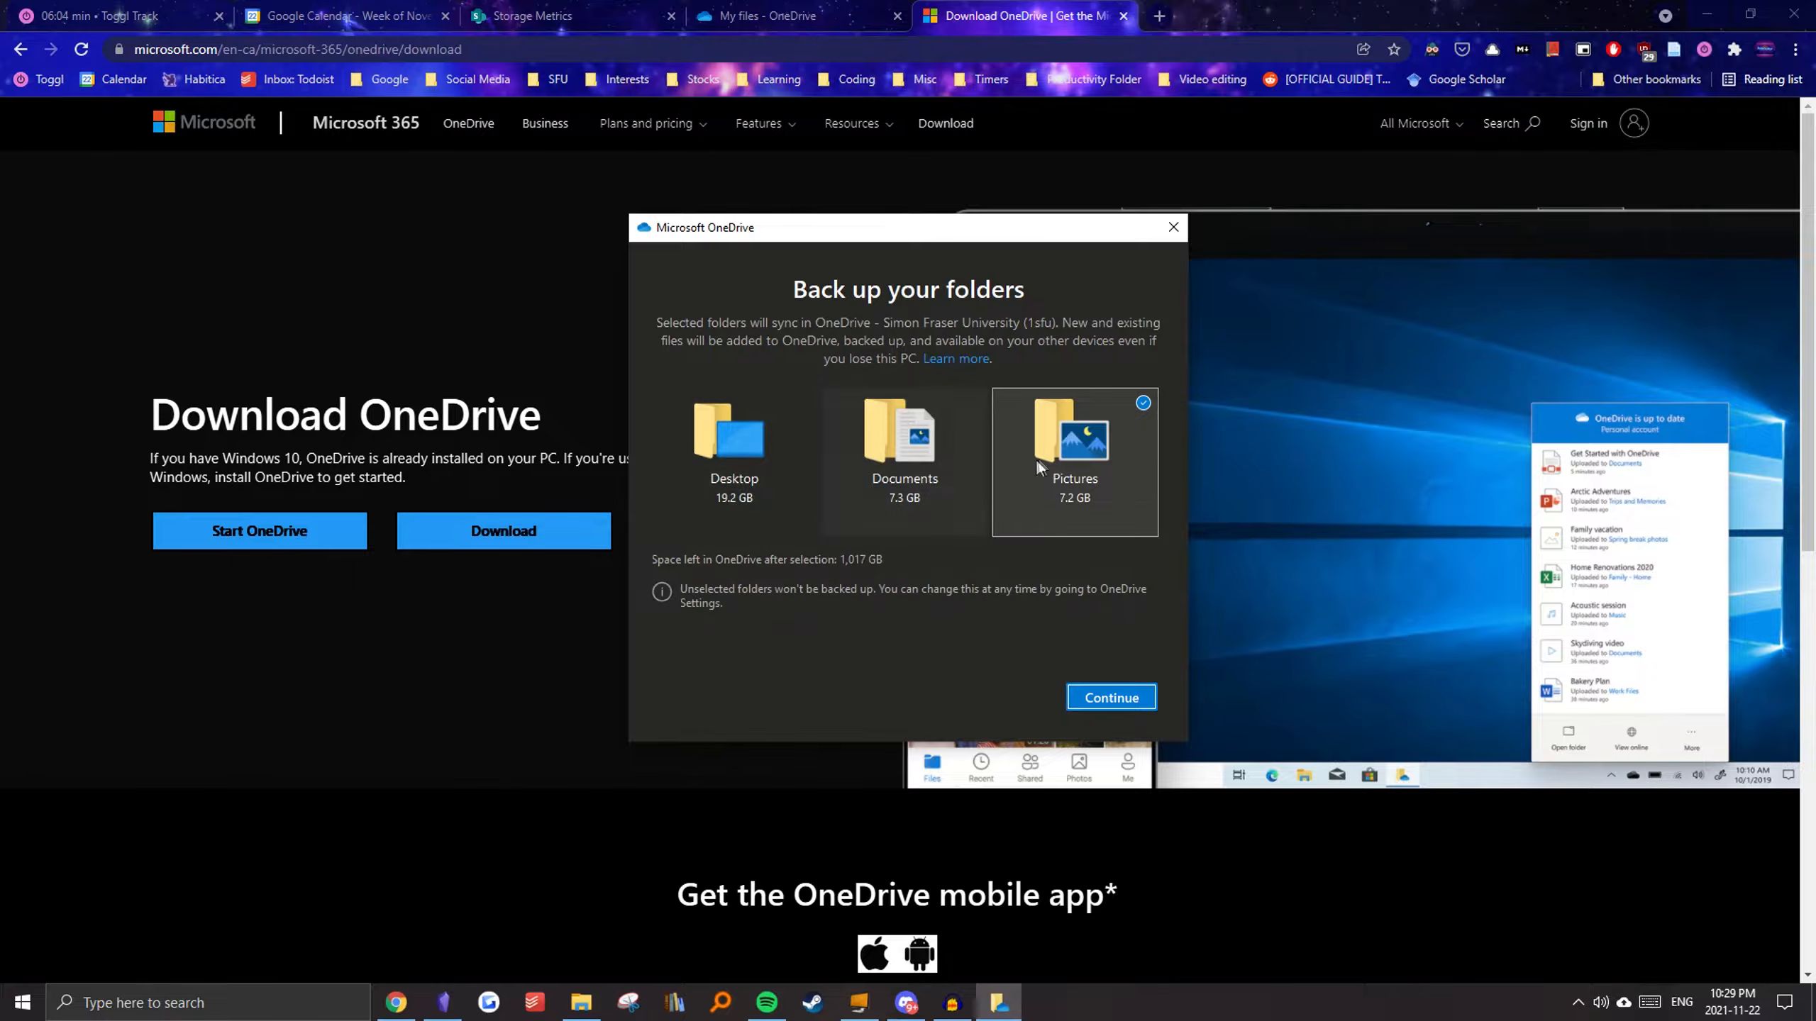
click(1038, 461)
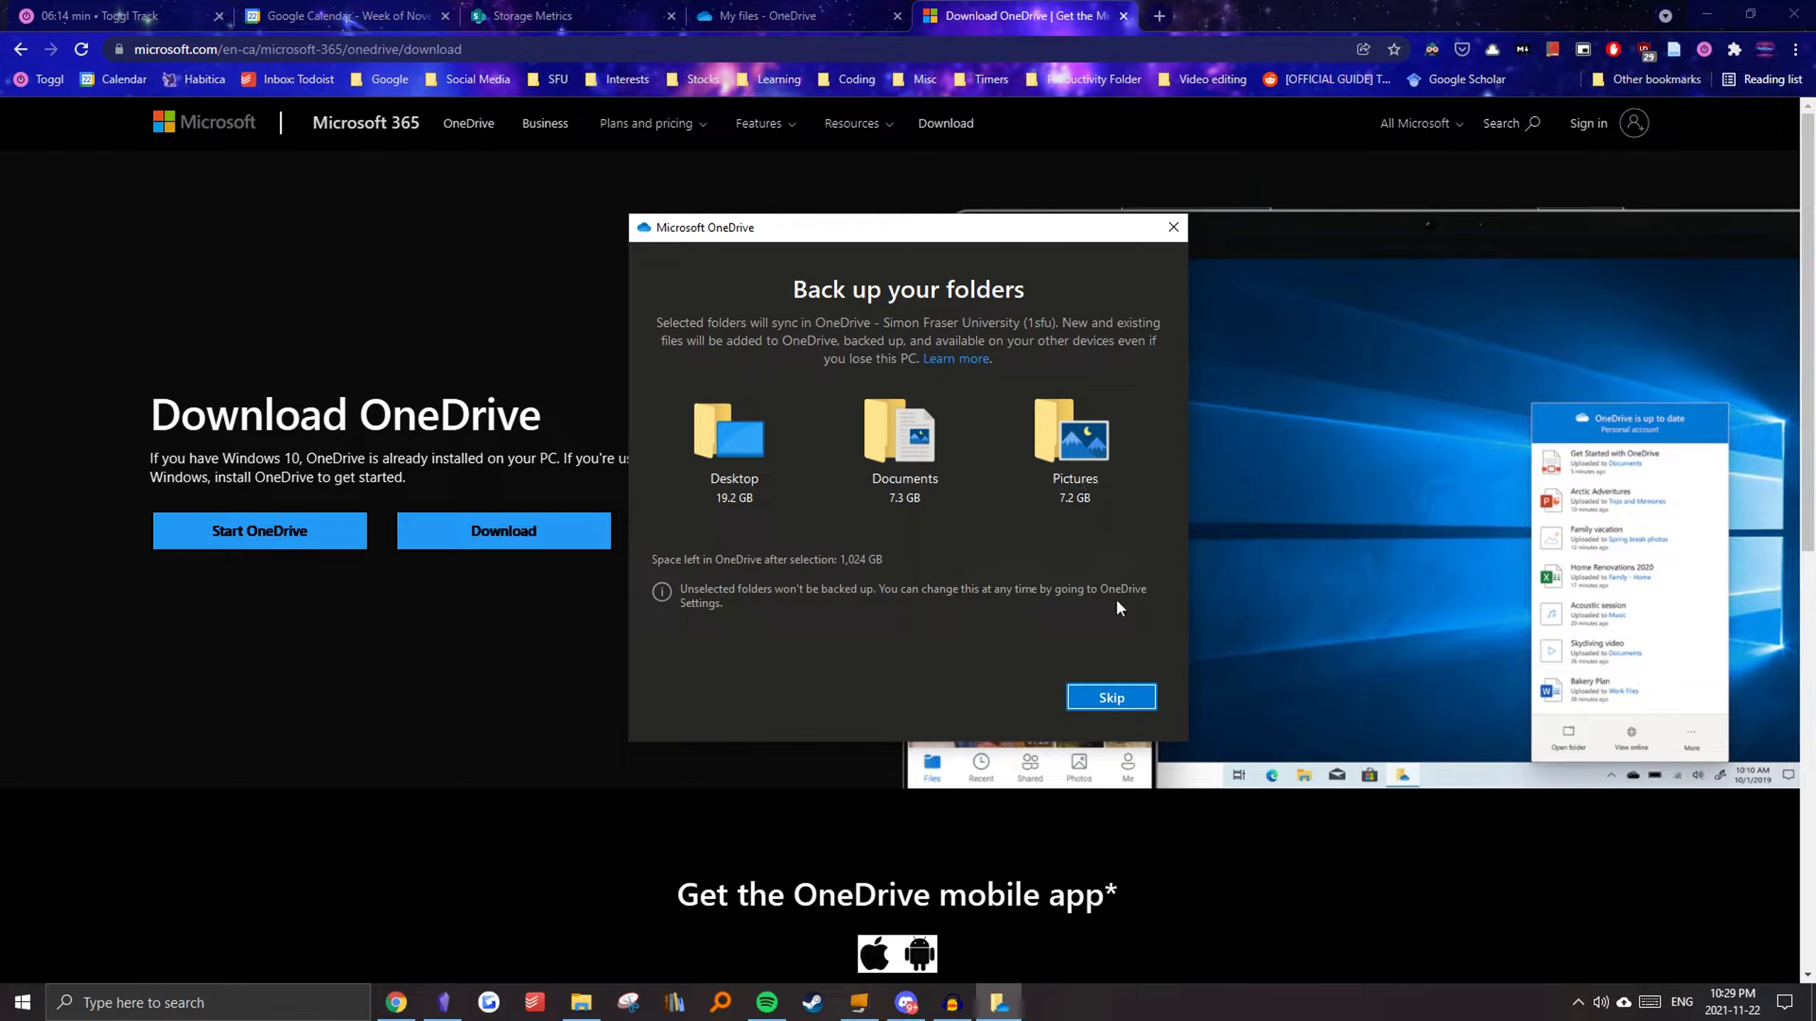
click(1118, 701)
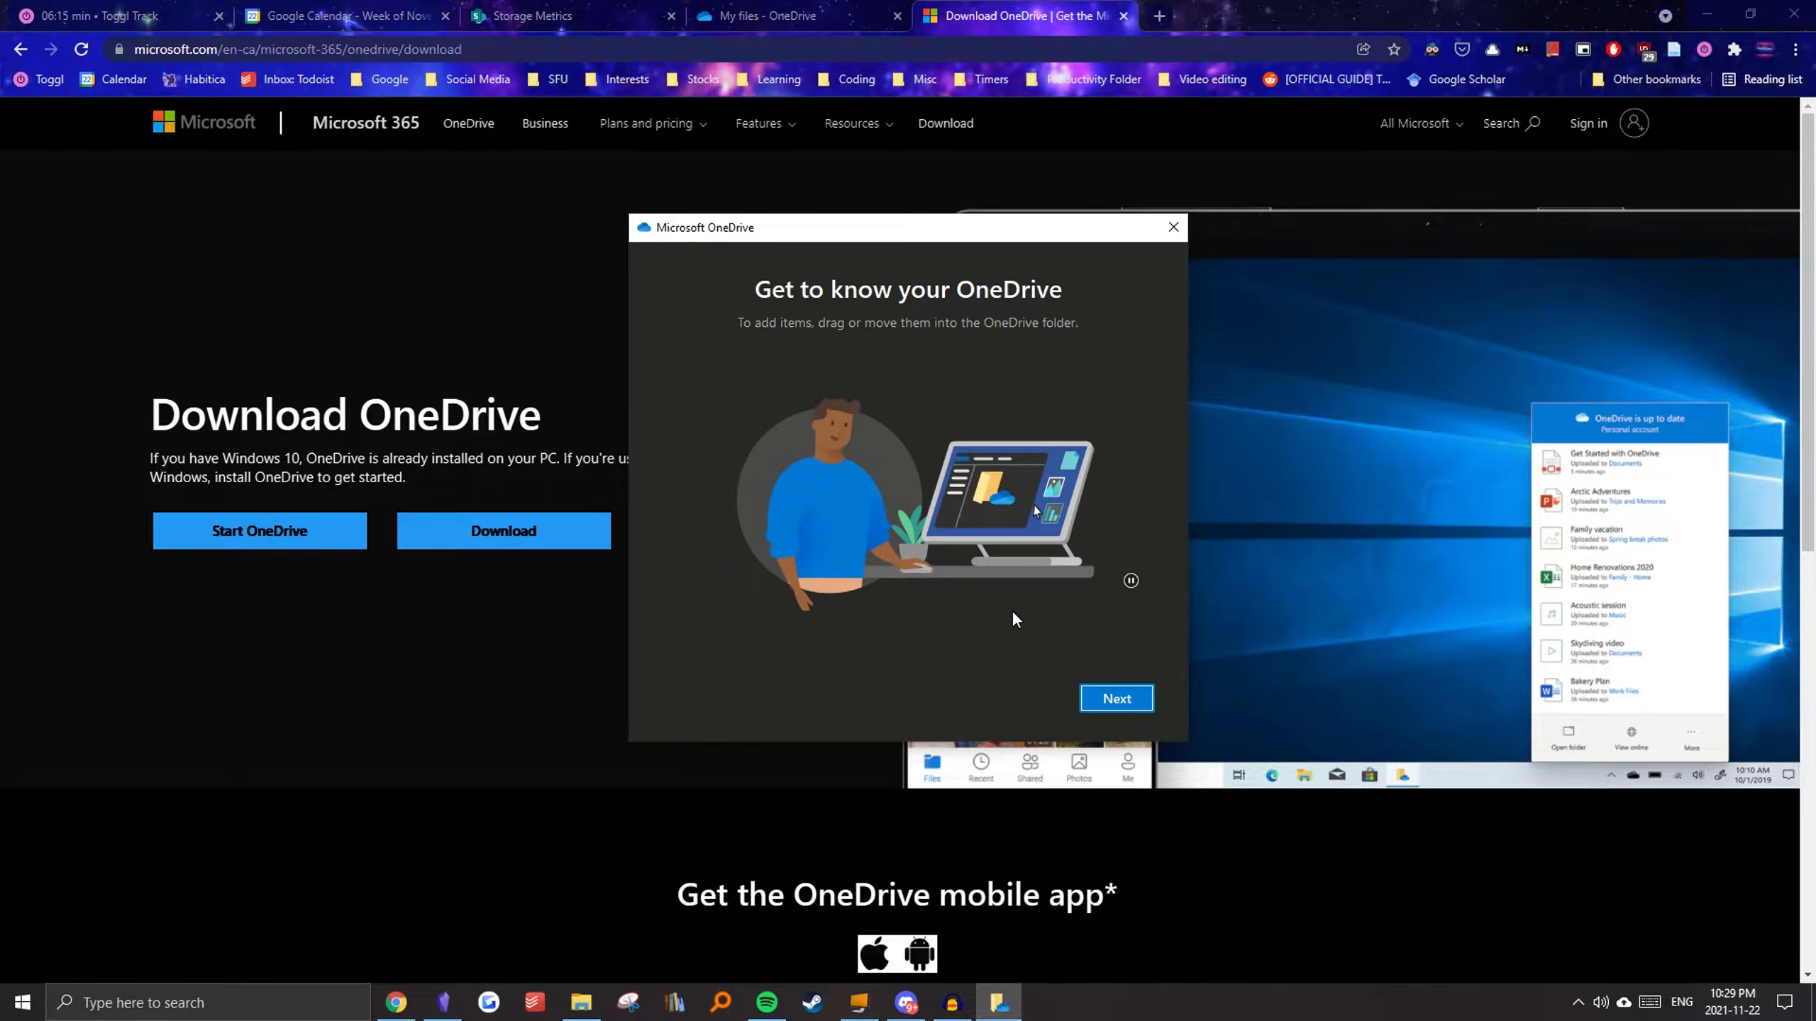
Step: Step through the remaining OneDrive setup screens, postponing the mobile app, and open the OneDrive folder
click(1110, 700)
click(1109, 701)
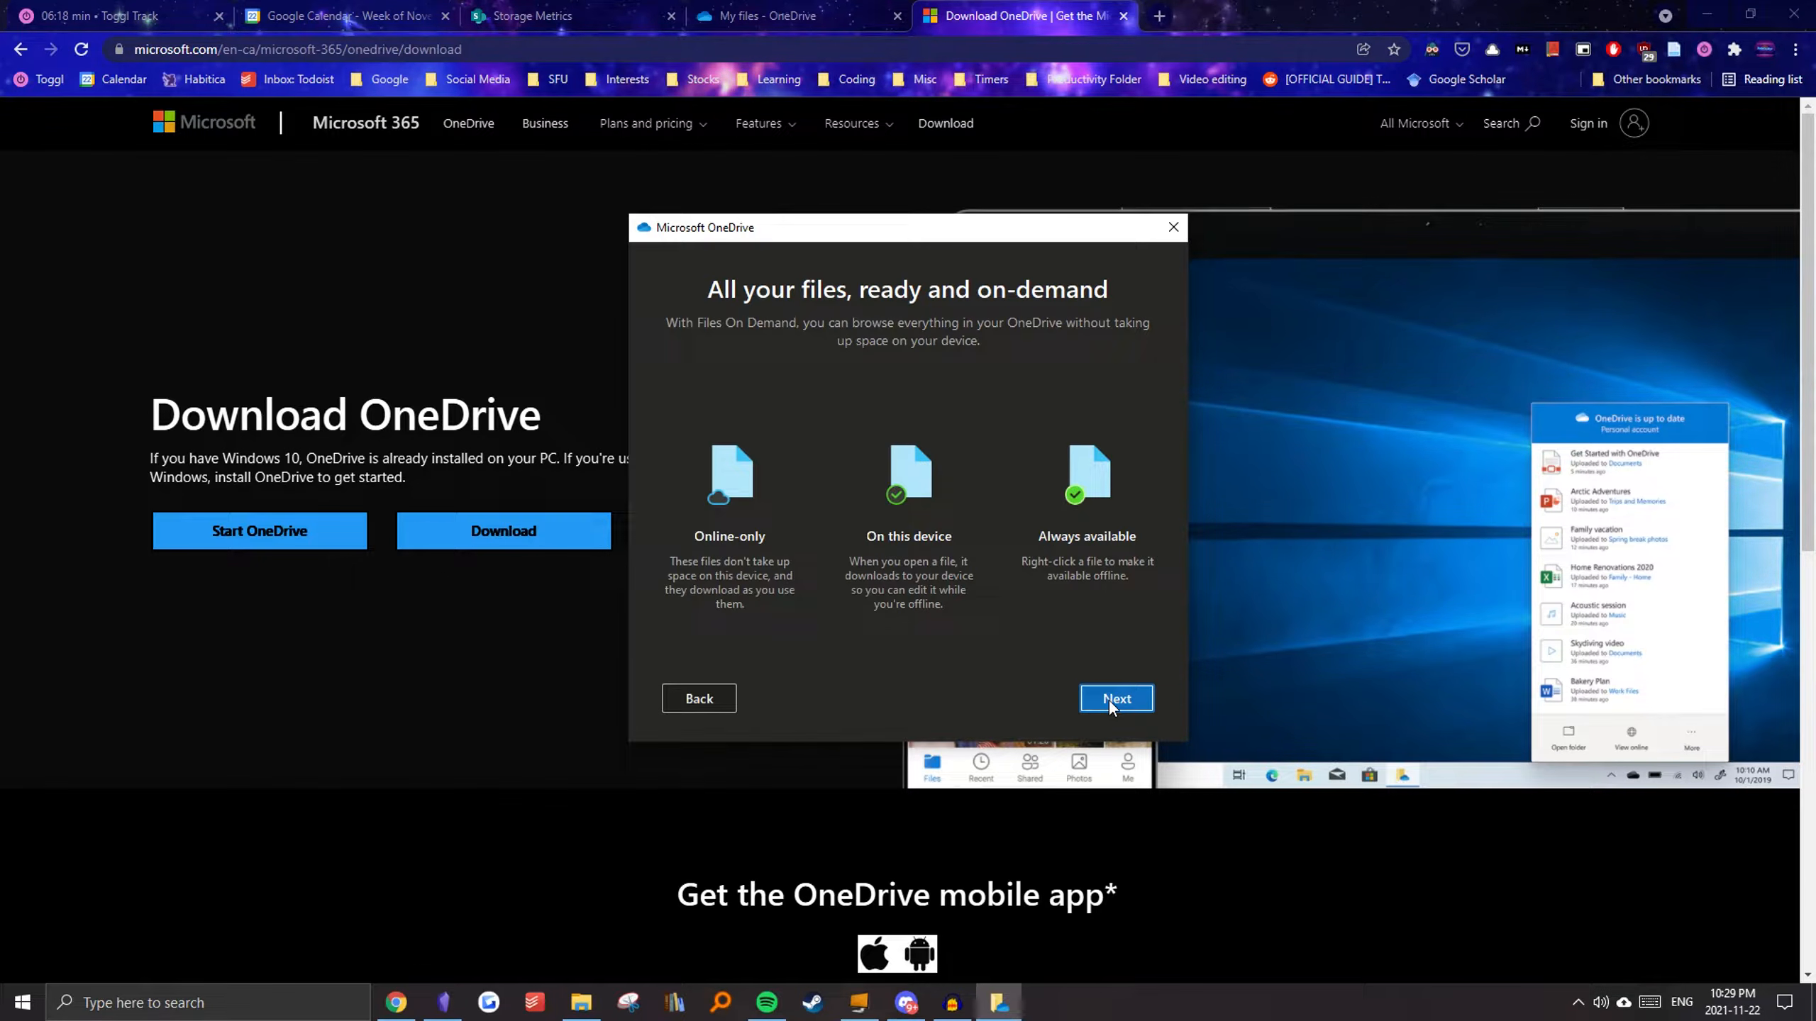
click(1109, 704)
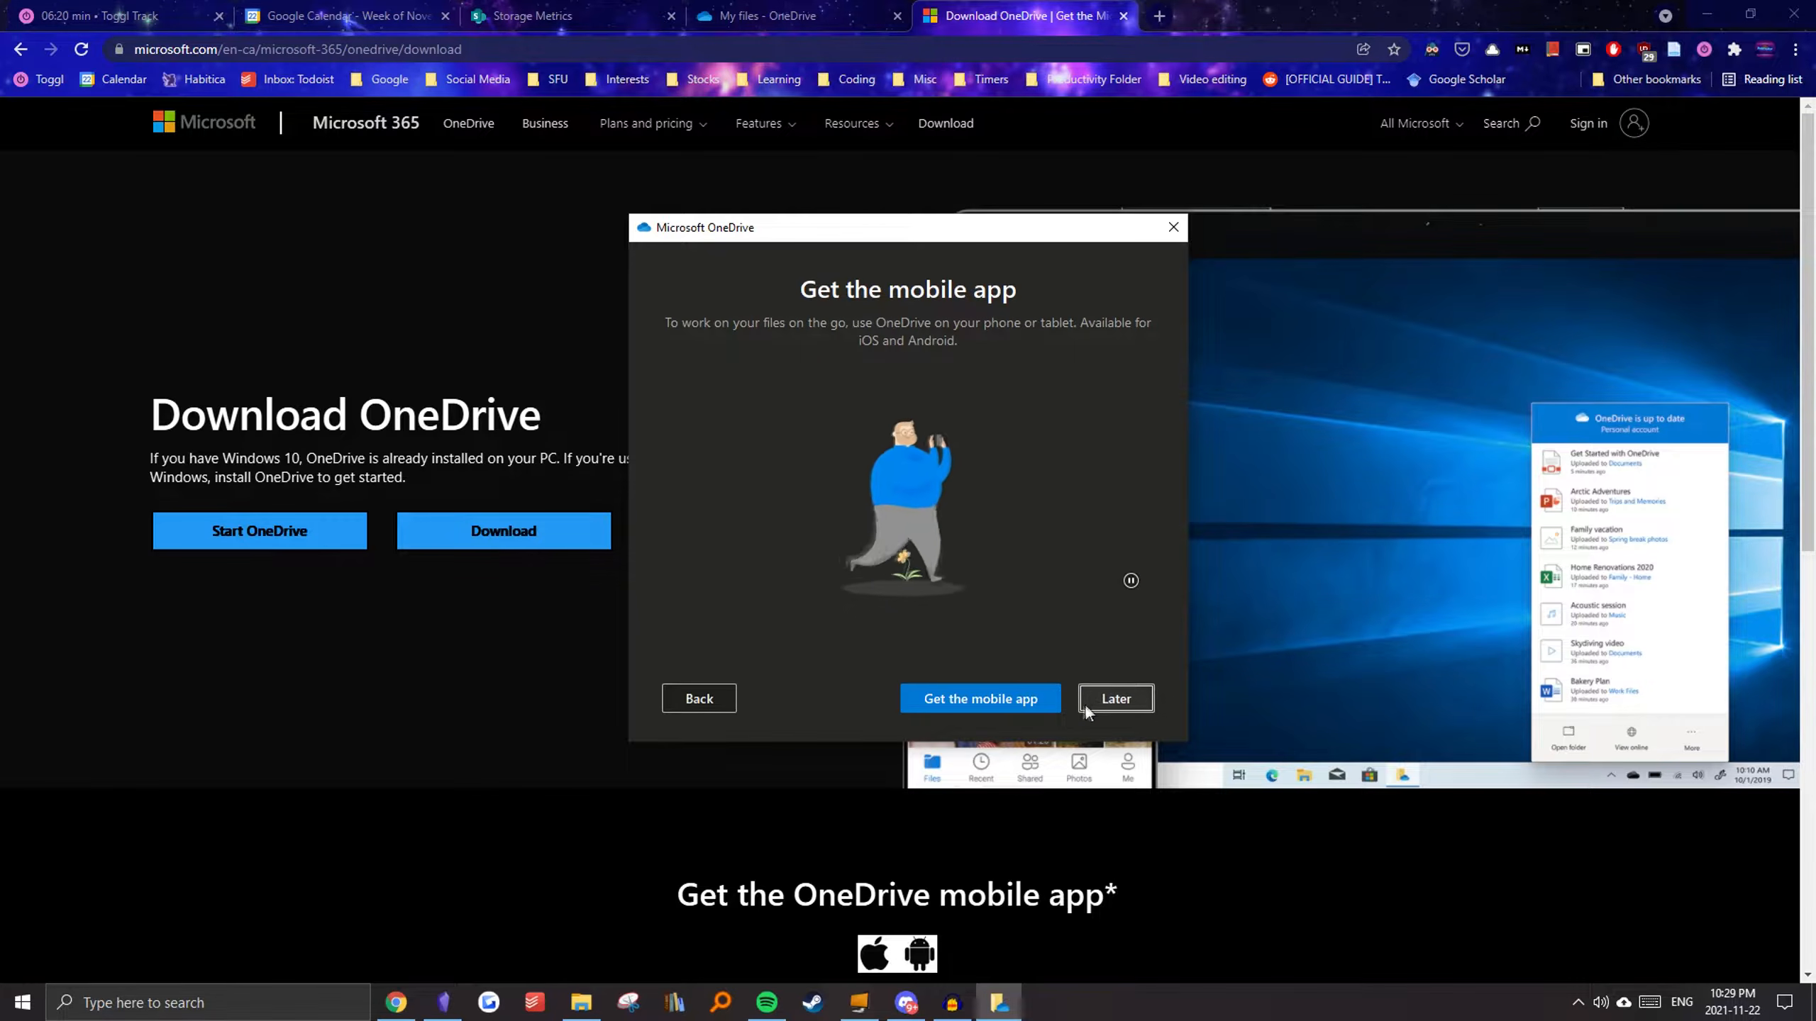
click(1097, 700)
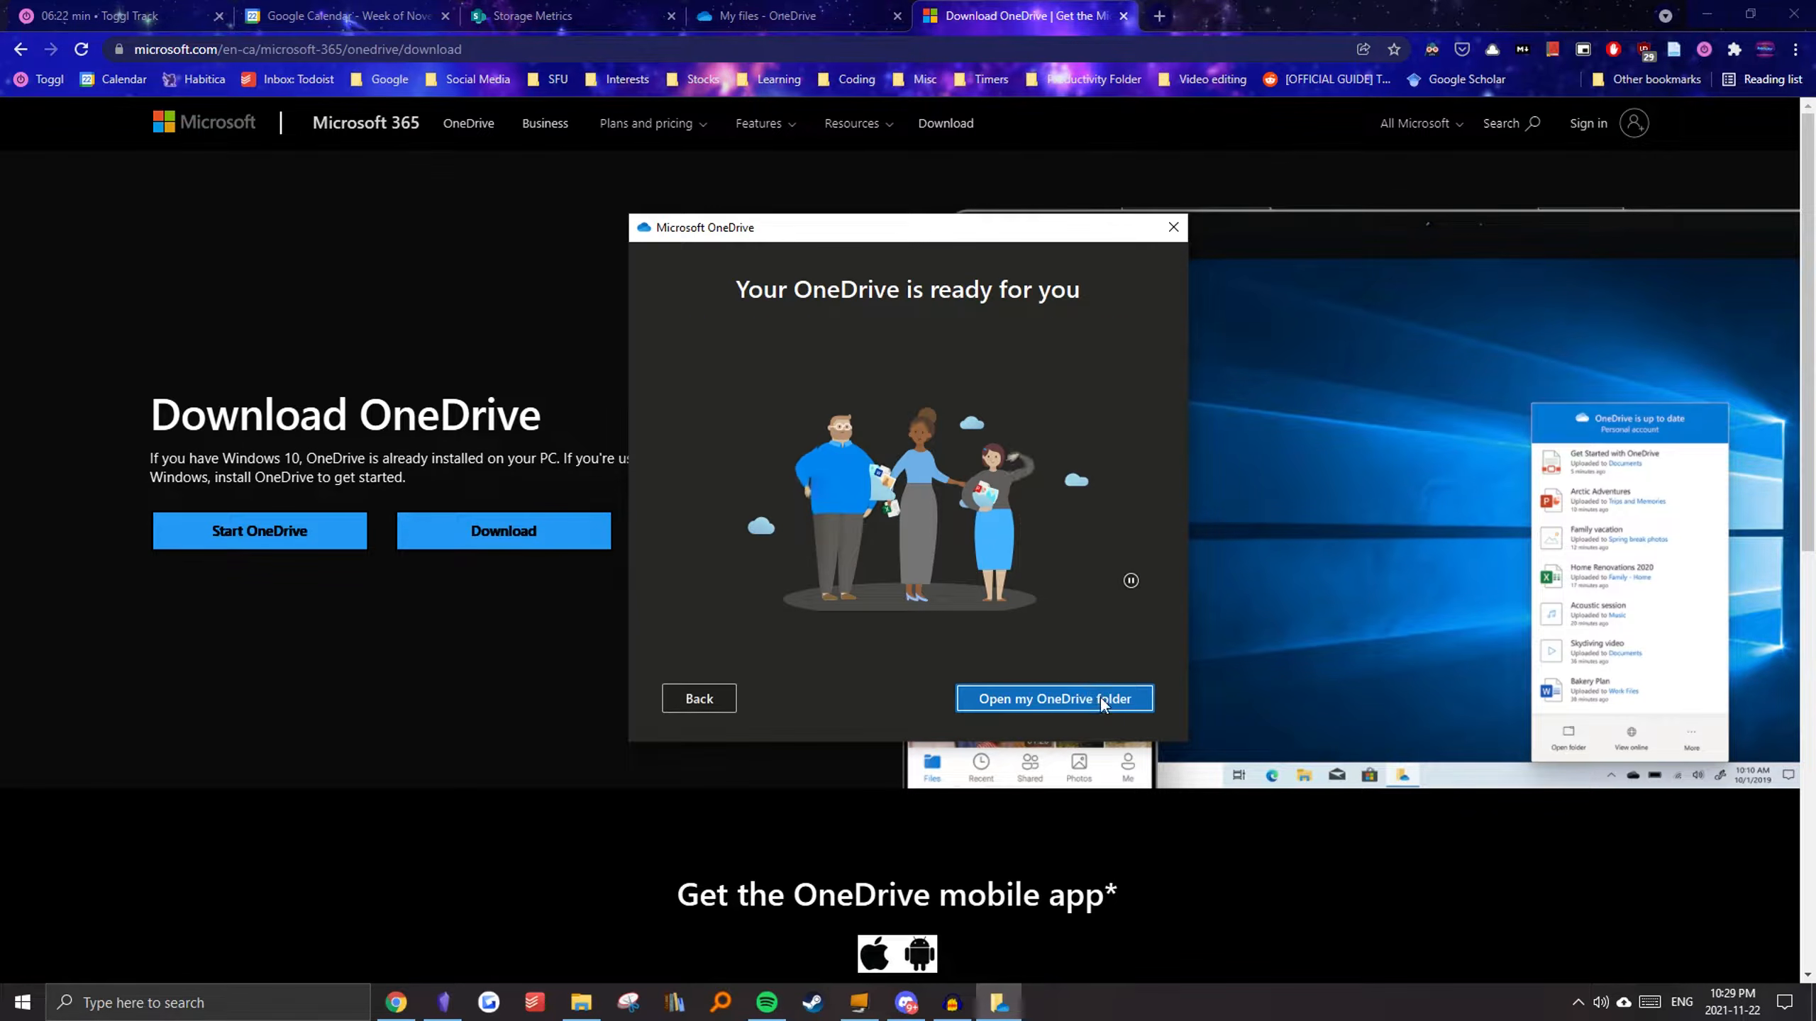
click(1099, 701)
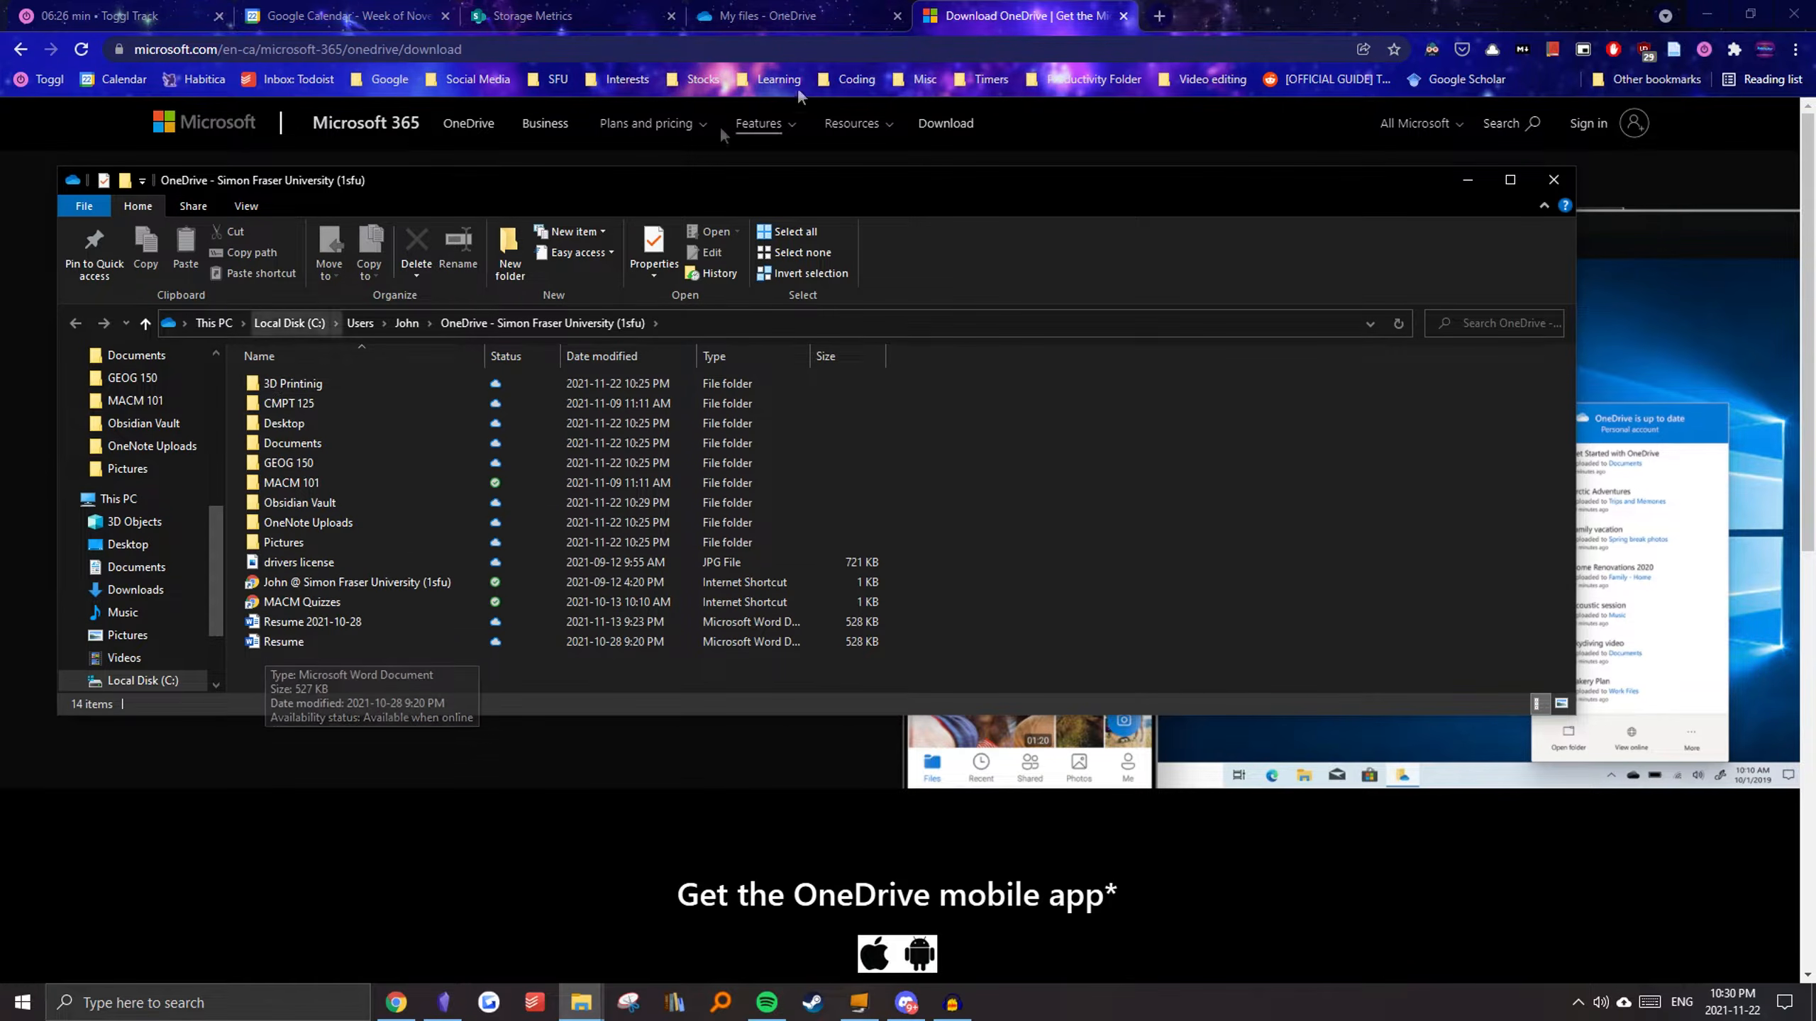
Step: Copy the life-disciplines-projects-main archive contents into the local Obsidian Vault folder in OneDrive and open that folder
click(779, 16)
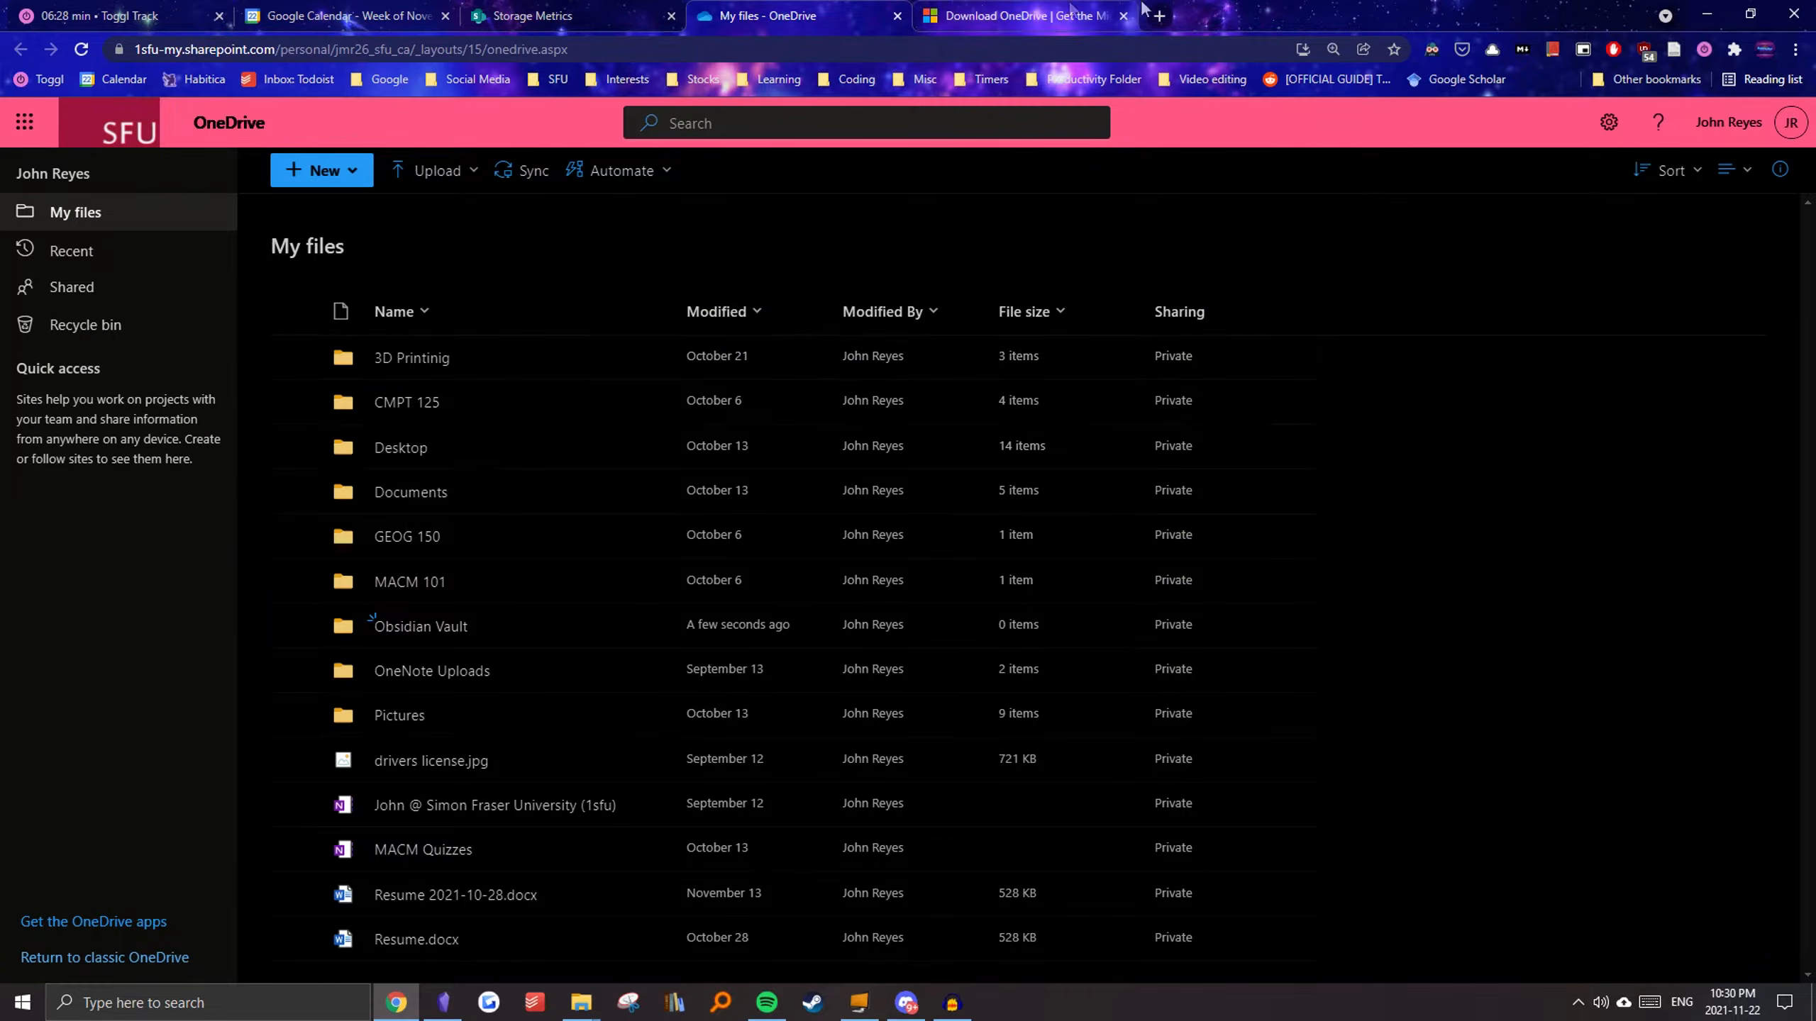
click(1704, 13)
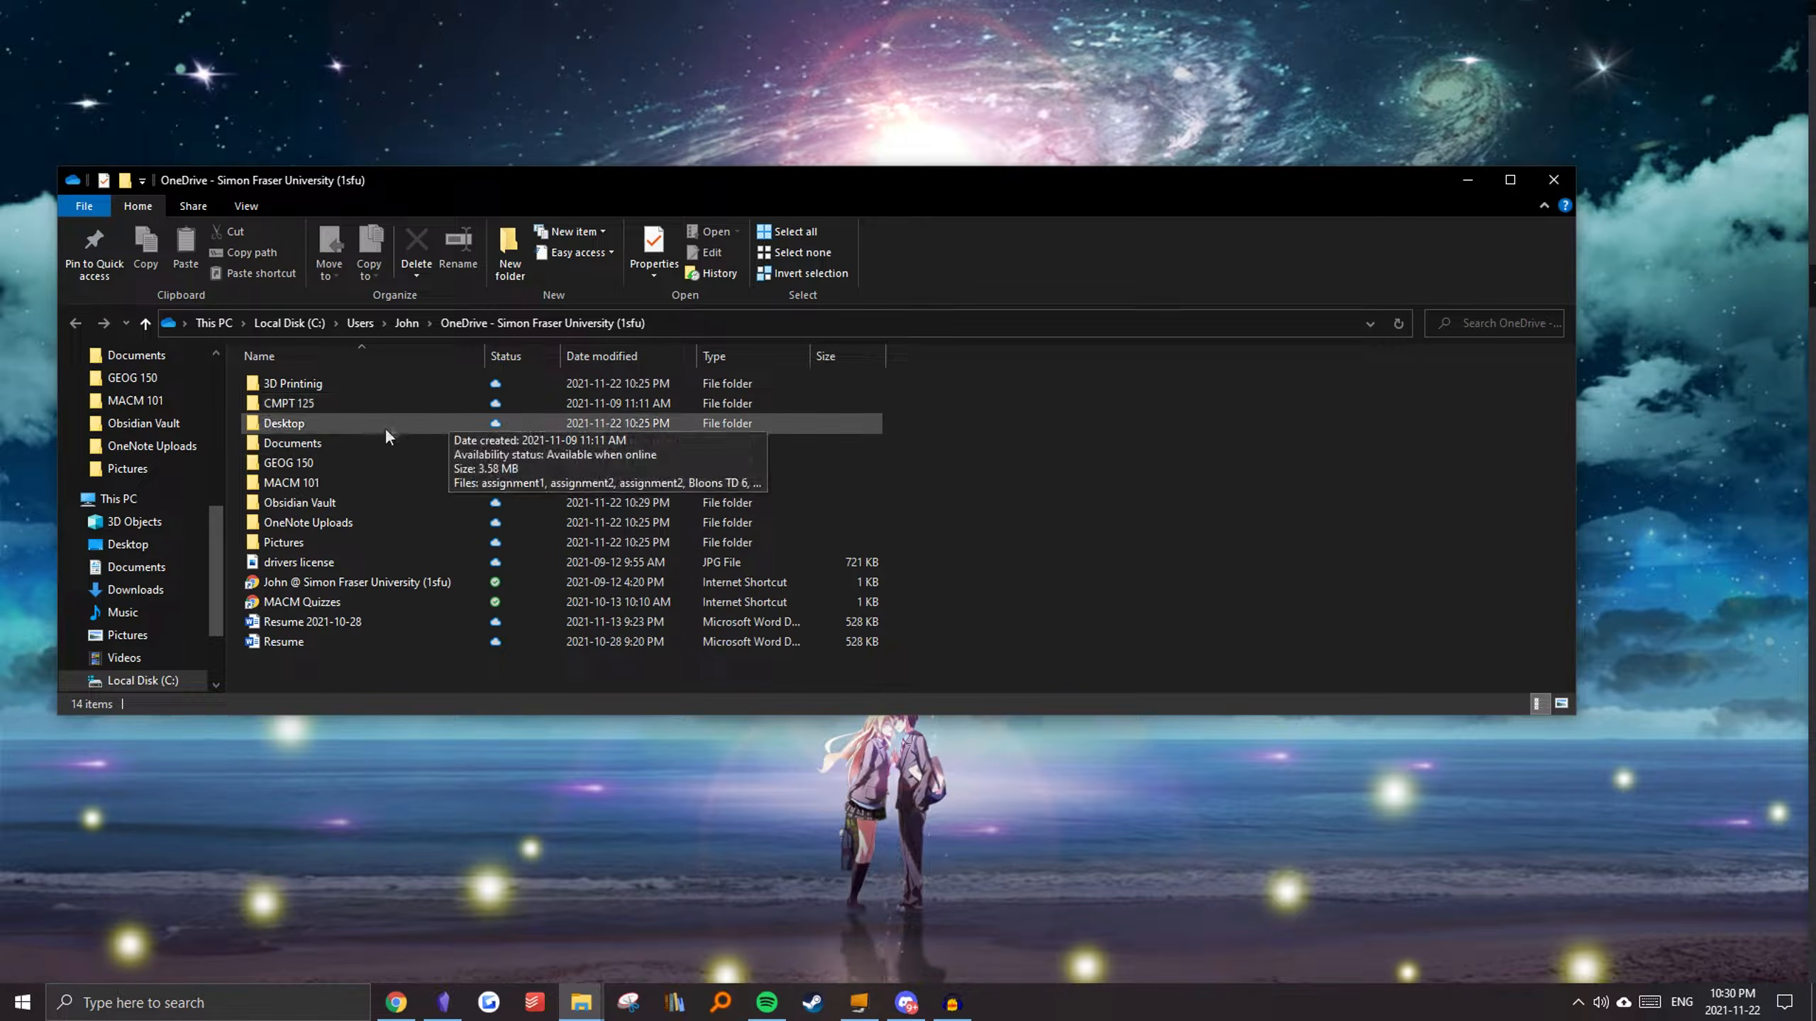
click(315, 502)
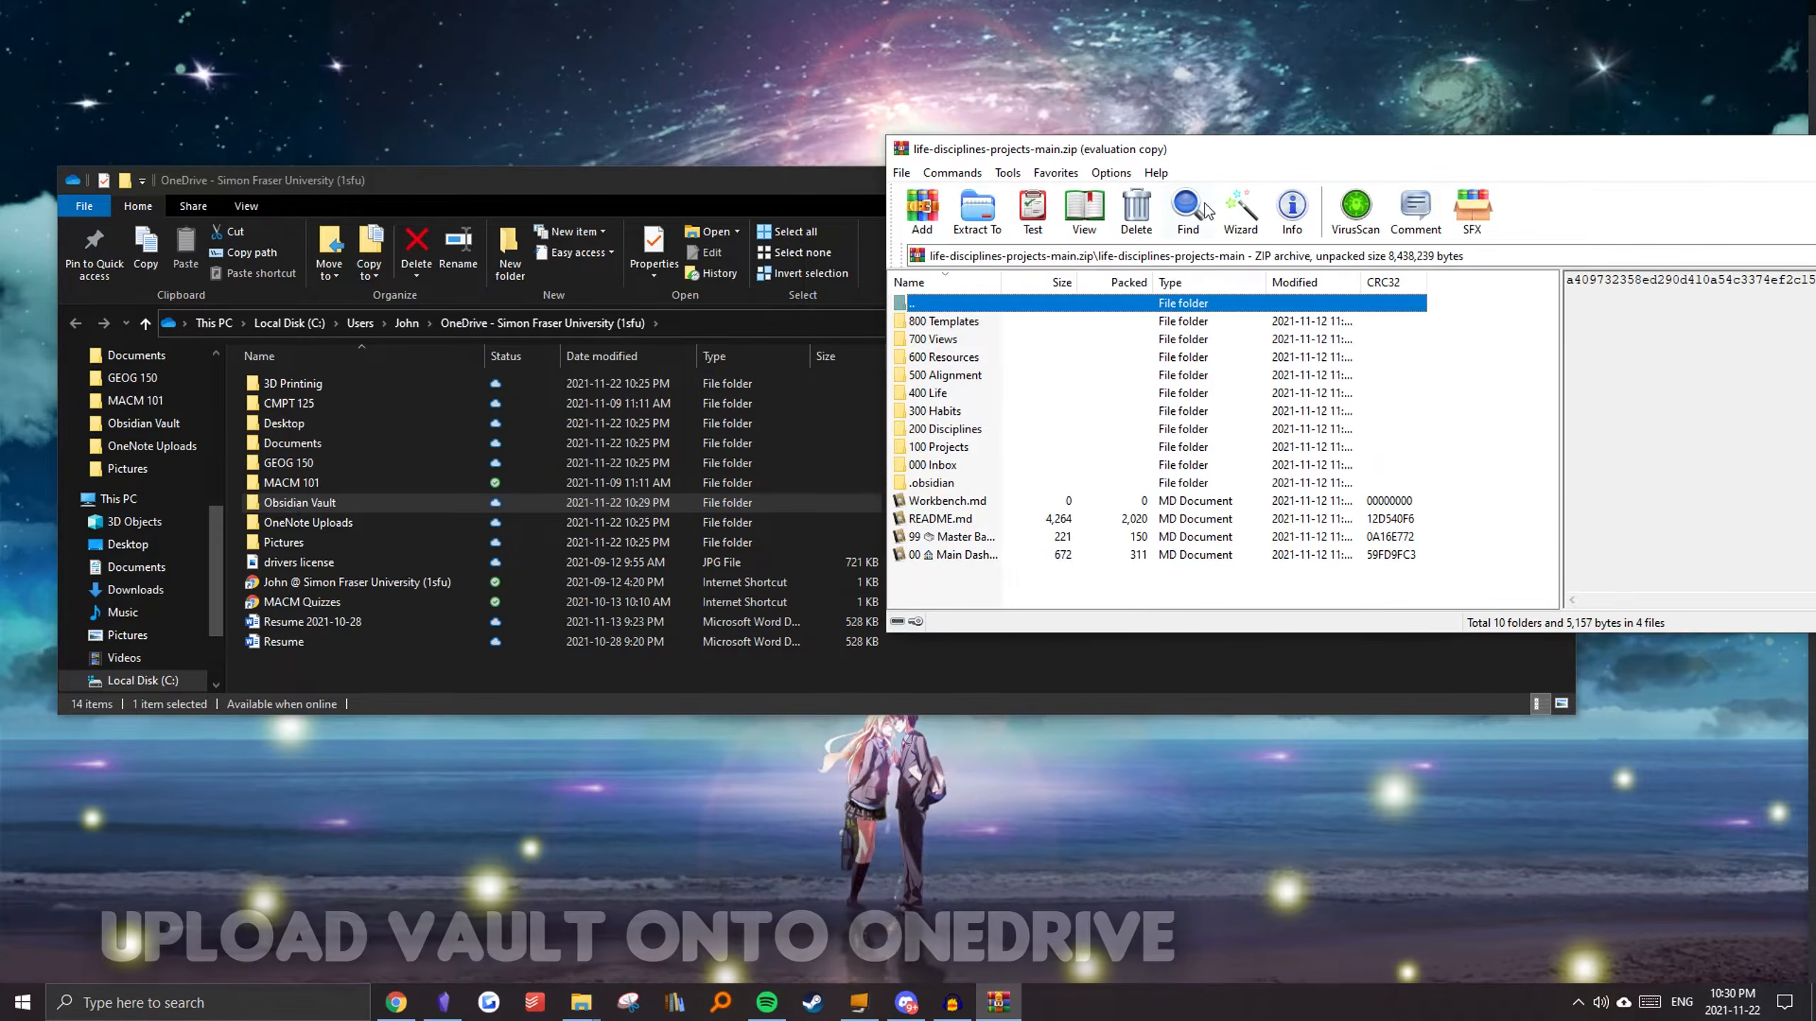
drag(811, 176, 703, 191)
click(976, 274)
drag(1034, 581, 193, 517)
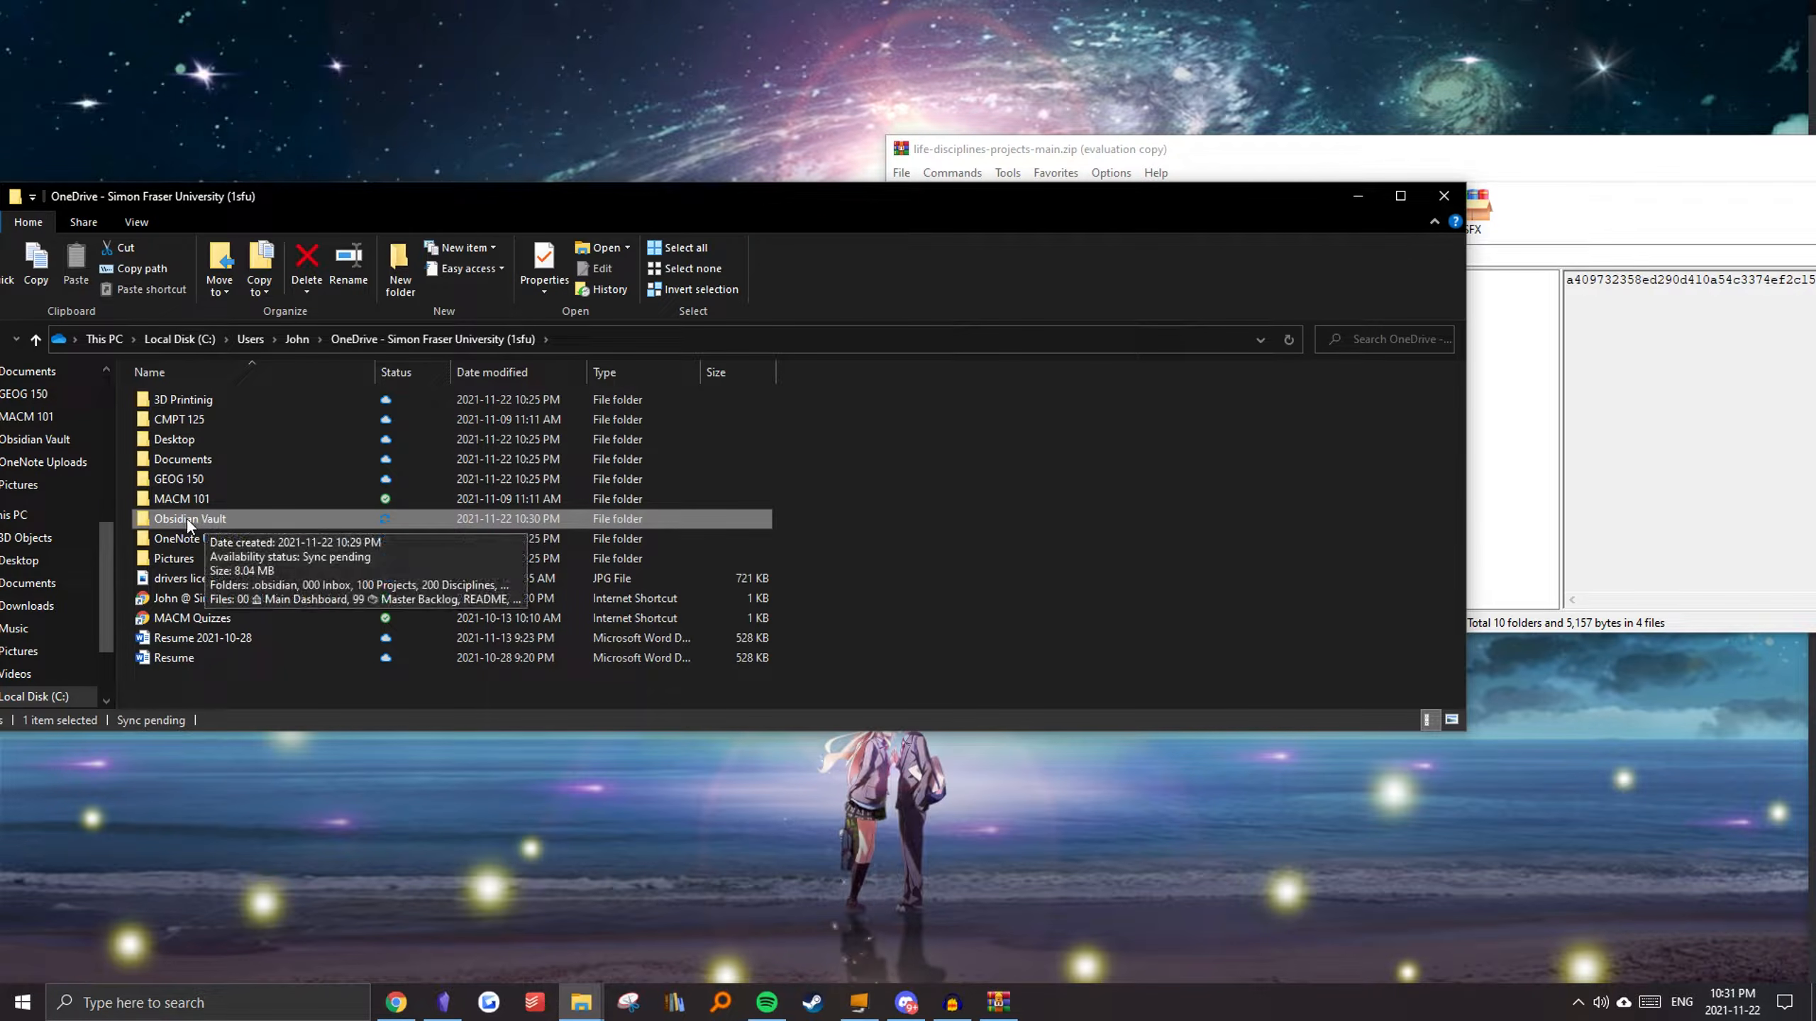
double_click(187, 519)
drag(386, 206, 702, 163)
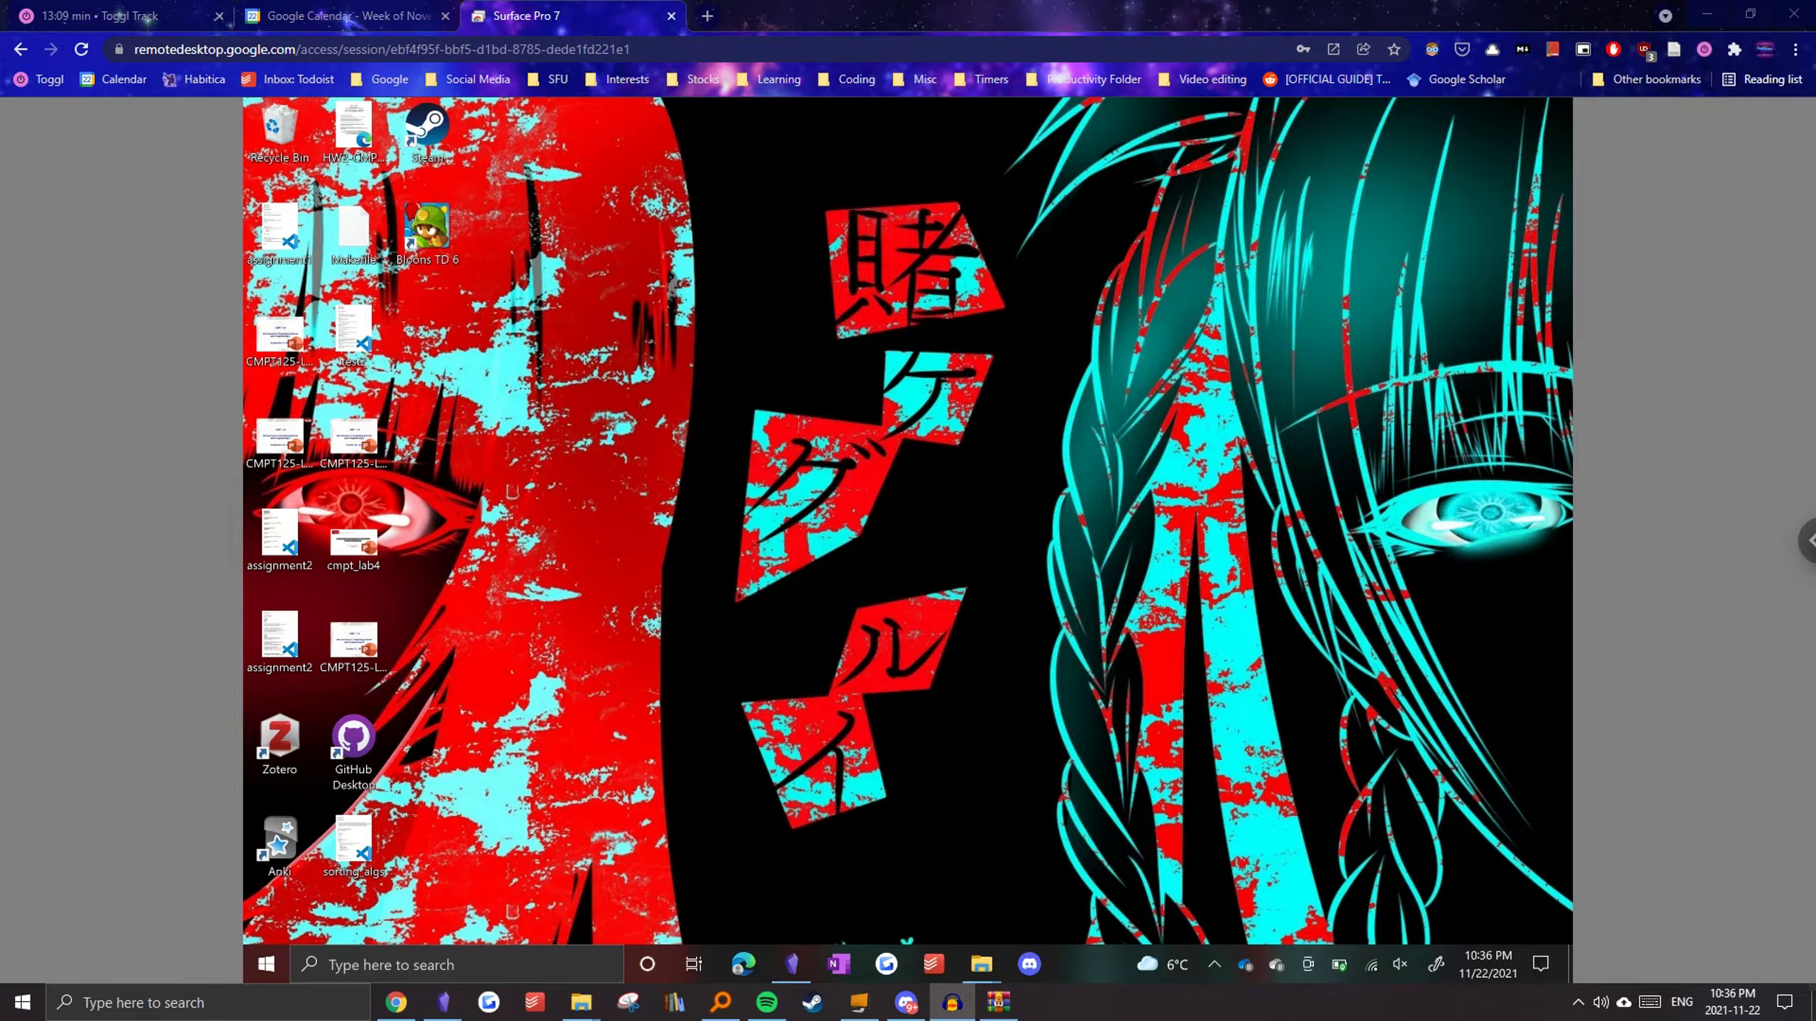
Step: On the remote PC, open File Explorer and go to the OneDrive - Simon Fraser University folder
key(F11)
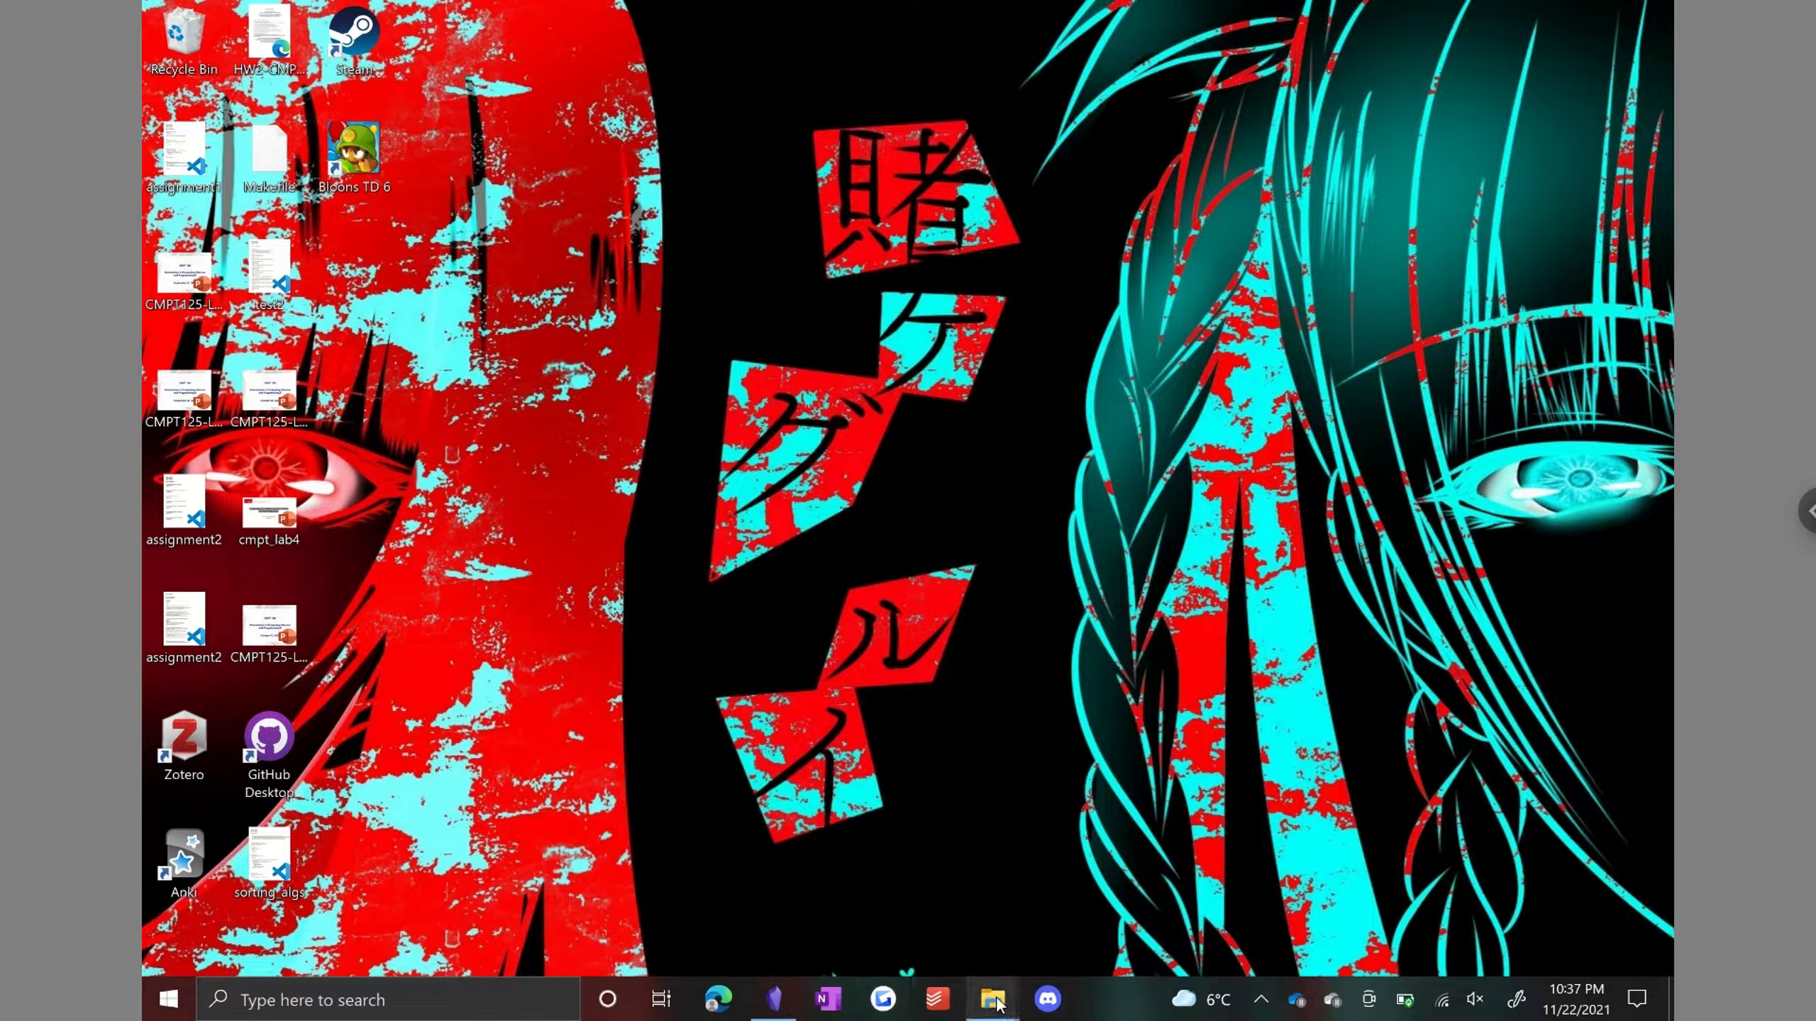
mouse_move(993, 999)
click(880, 928)
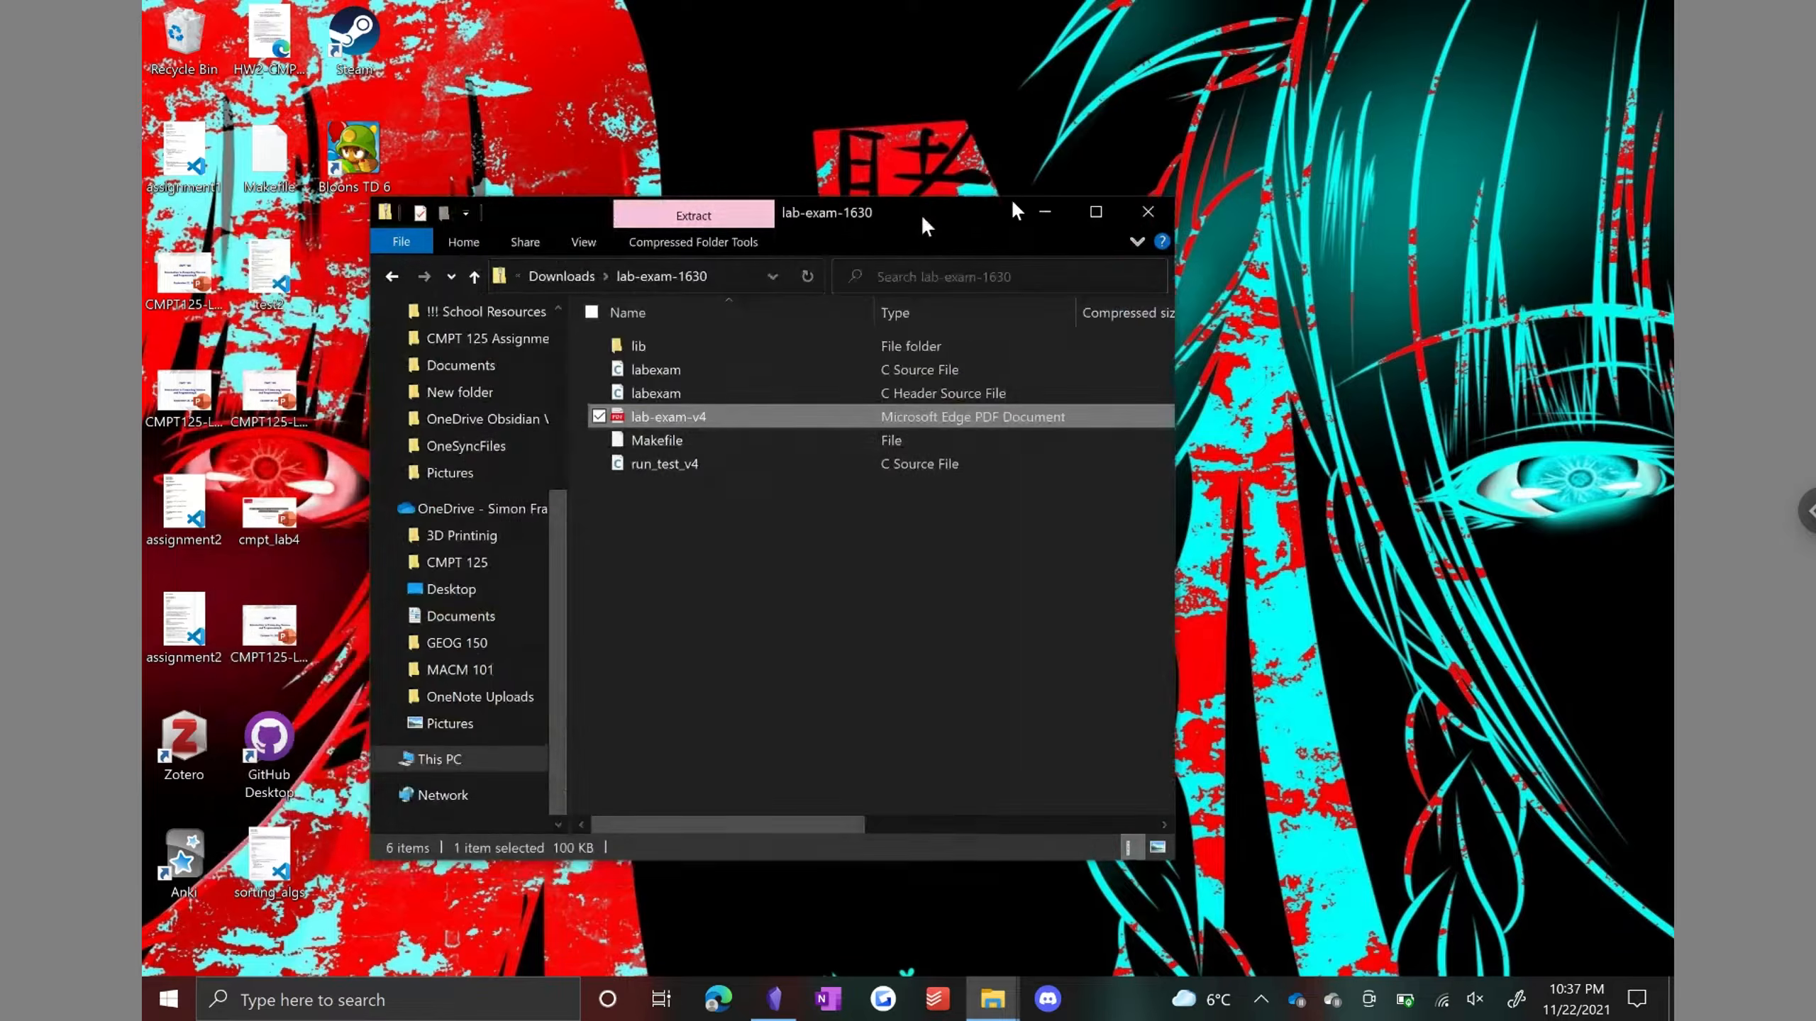
click(594, 489)
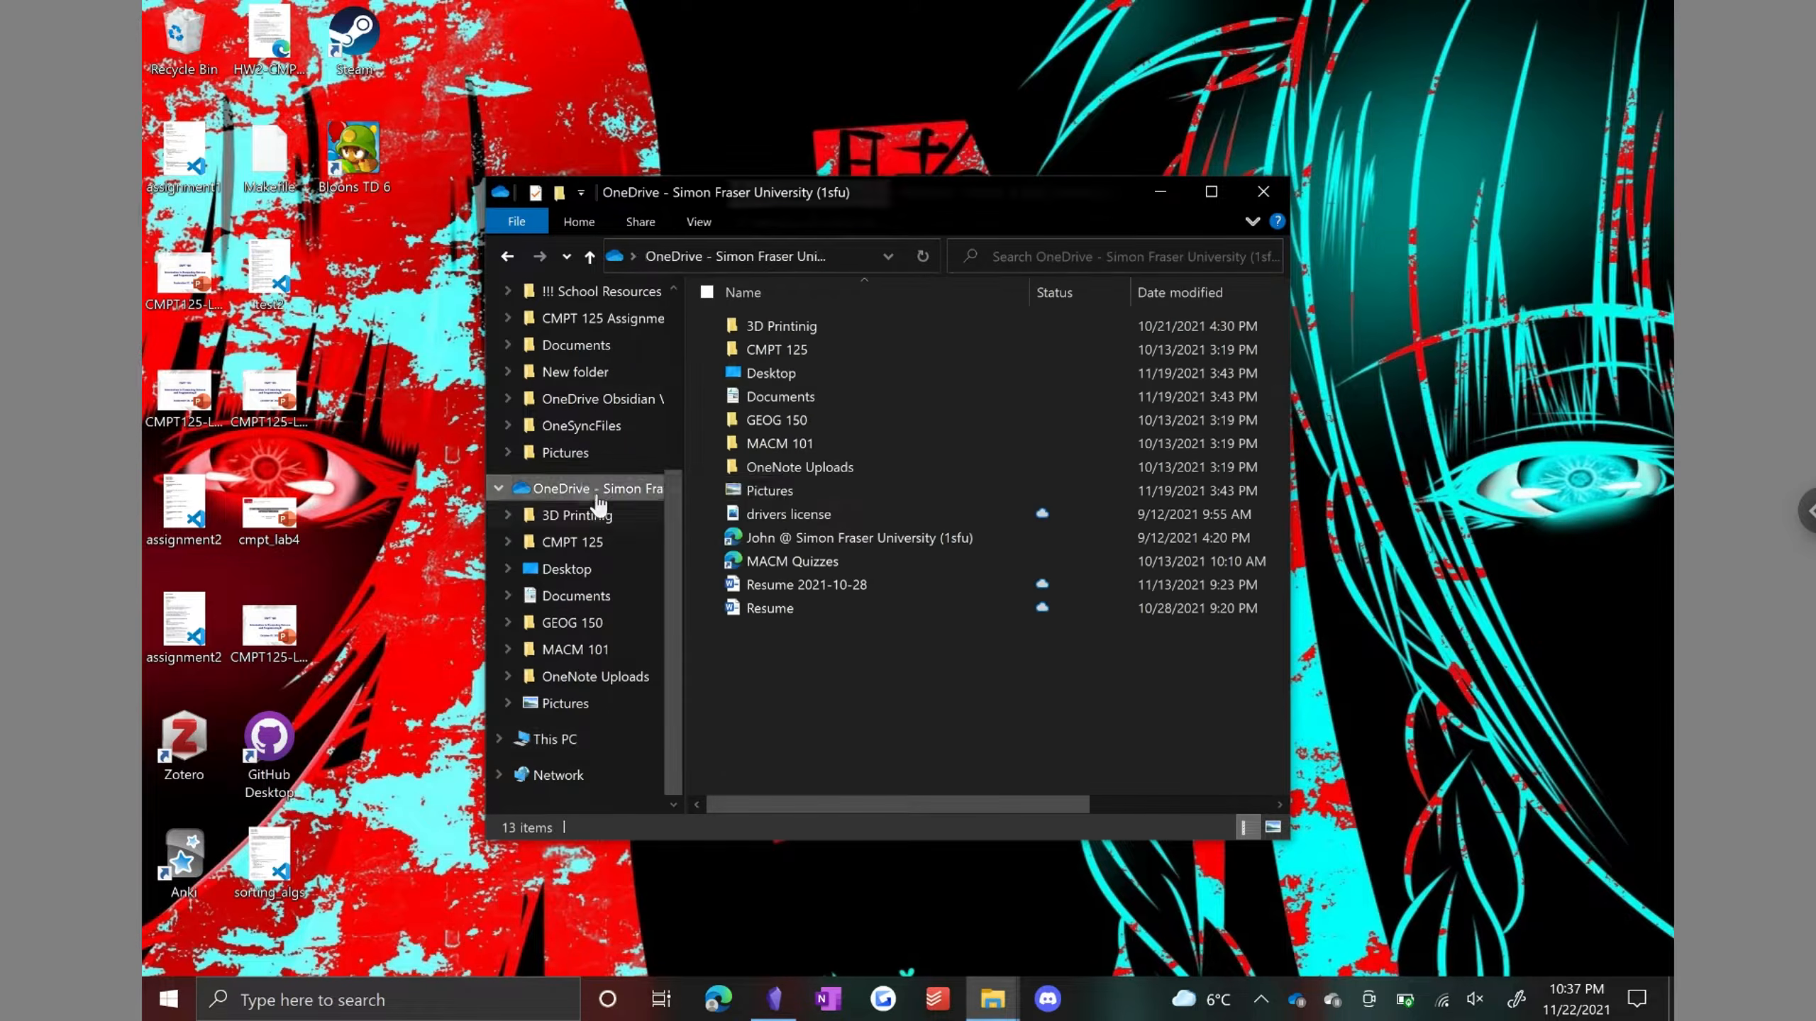
Step: Resume OneDrive syncing from its status panel
click(1327, 1002)
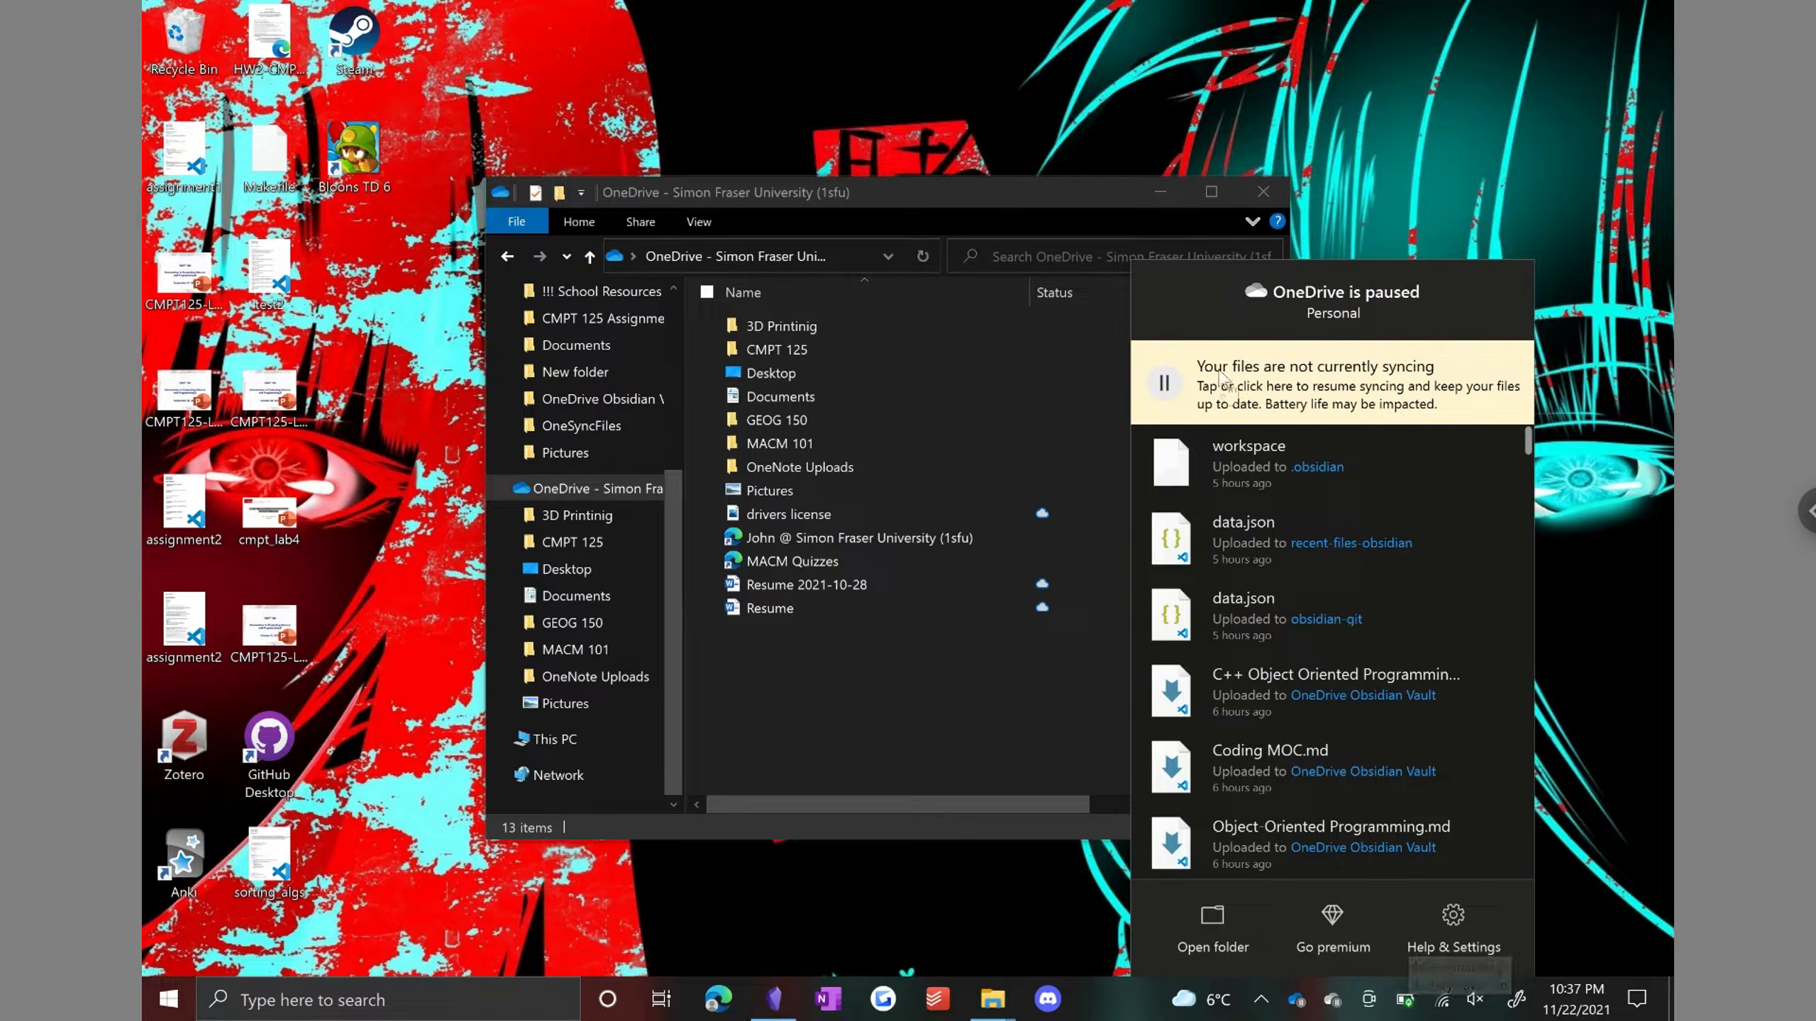
click(1178, 391)
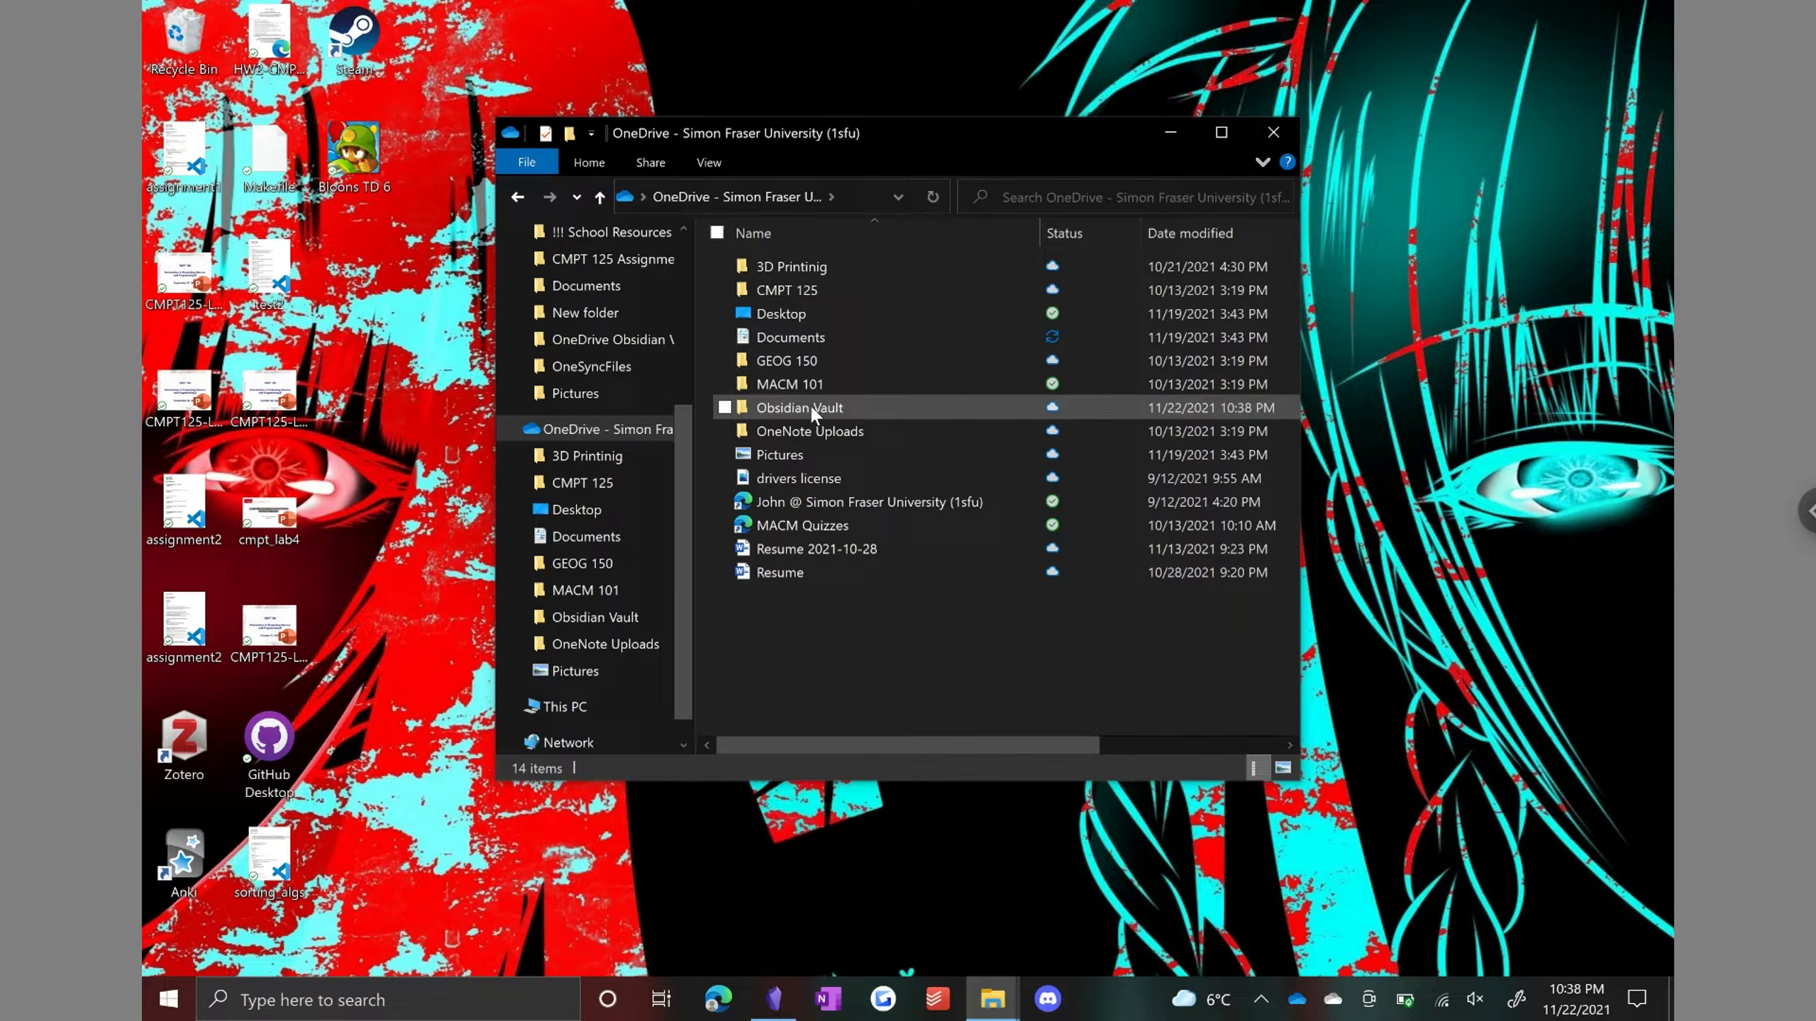
Step: In Obsidian, open the OneDrive Obsidian Vault folder as a vault
click(774, 1000)
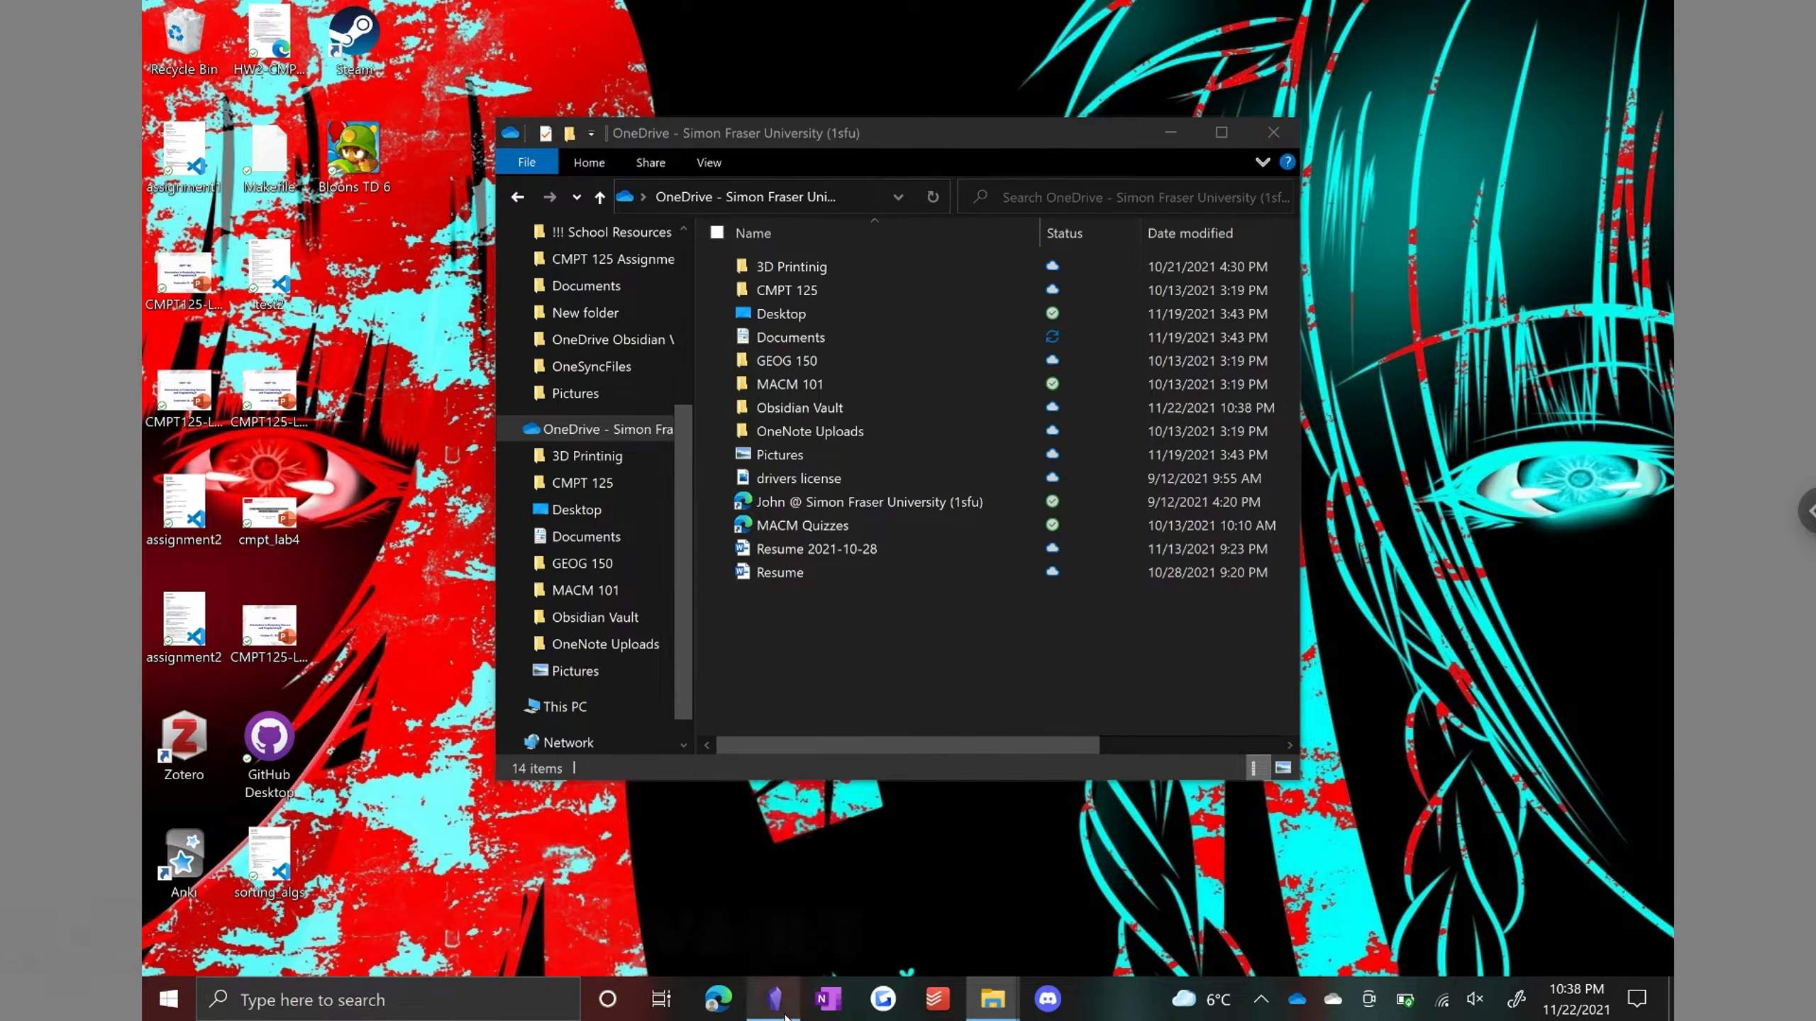
click(1179, 397)
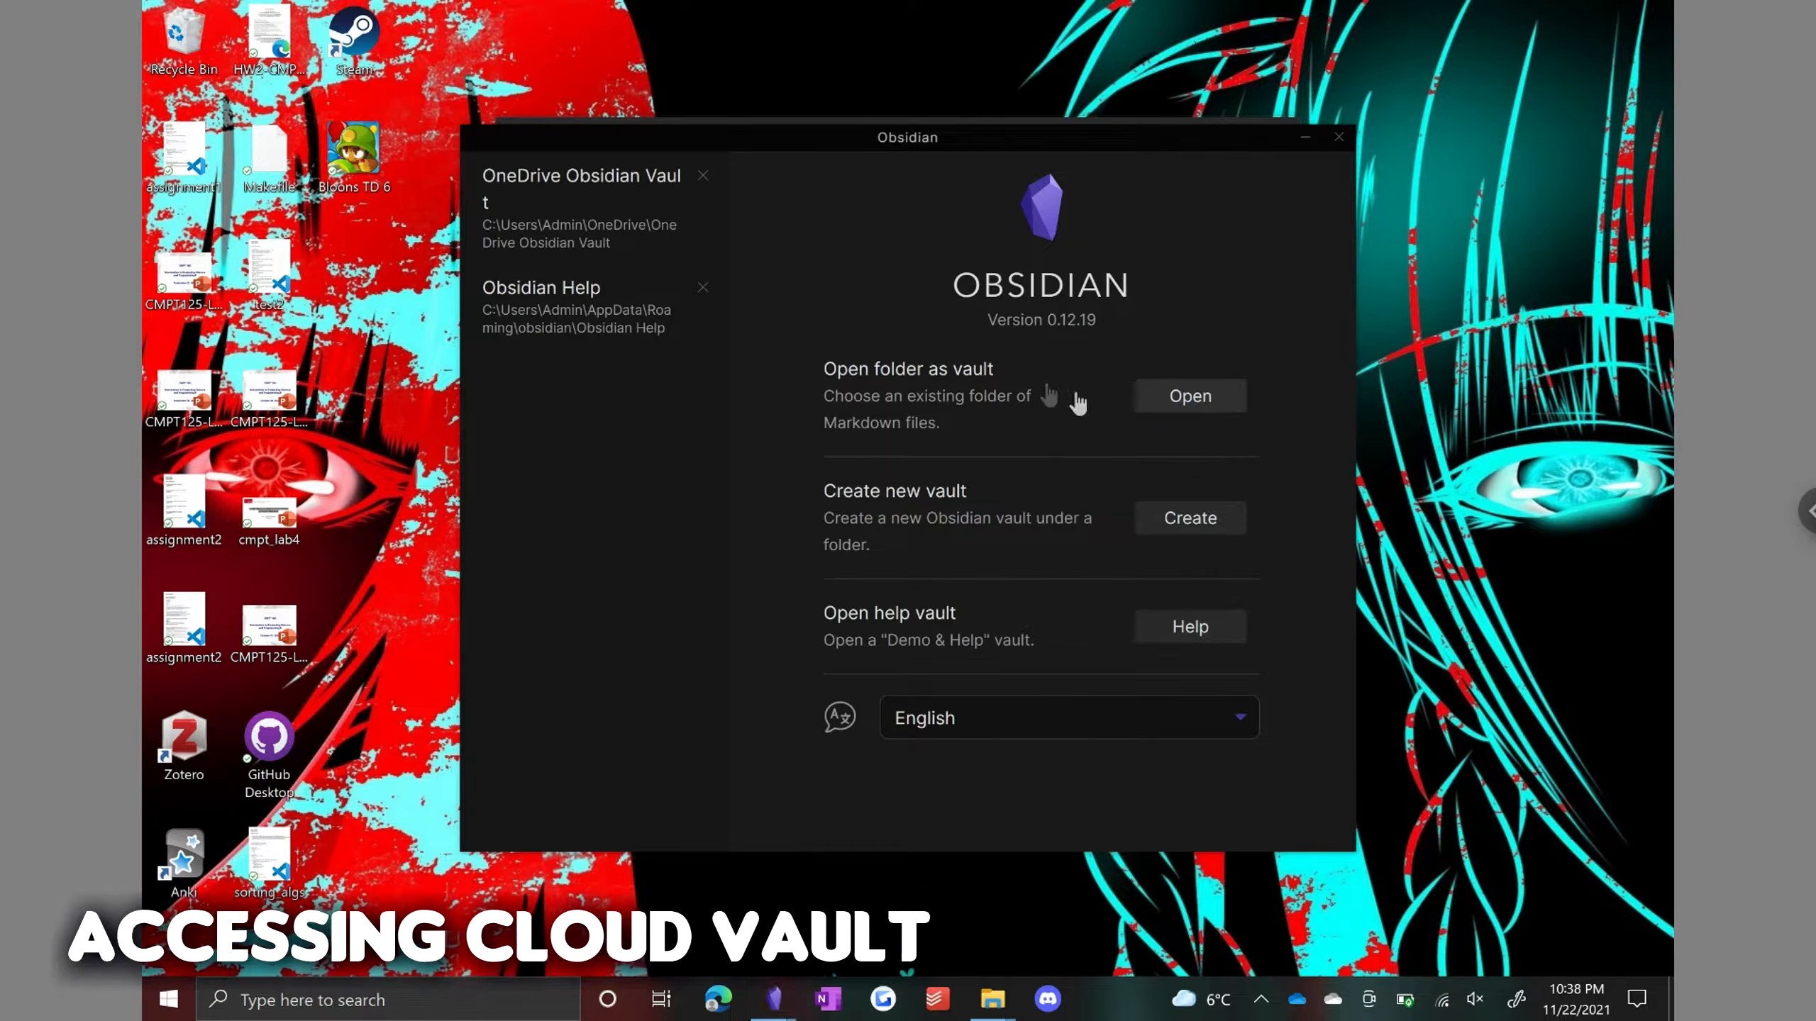
drag(514, 22, 1005, 67)
scroll(755, 307, up, 2)
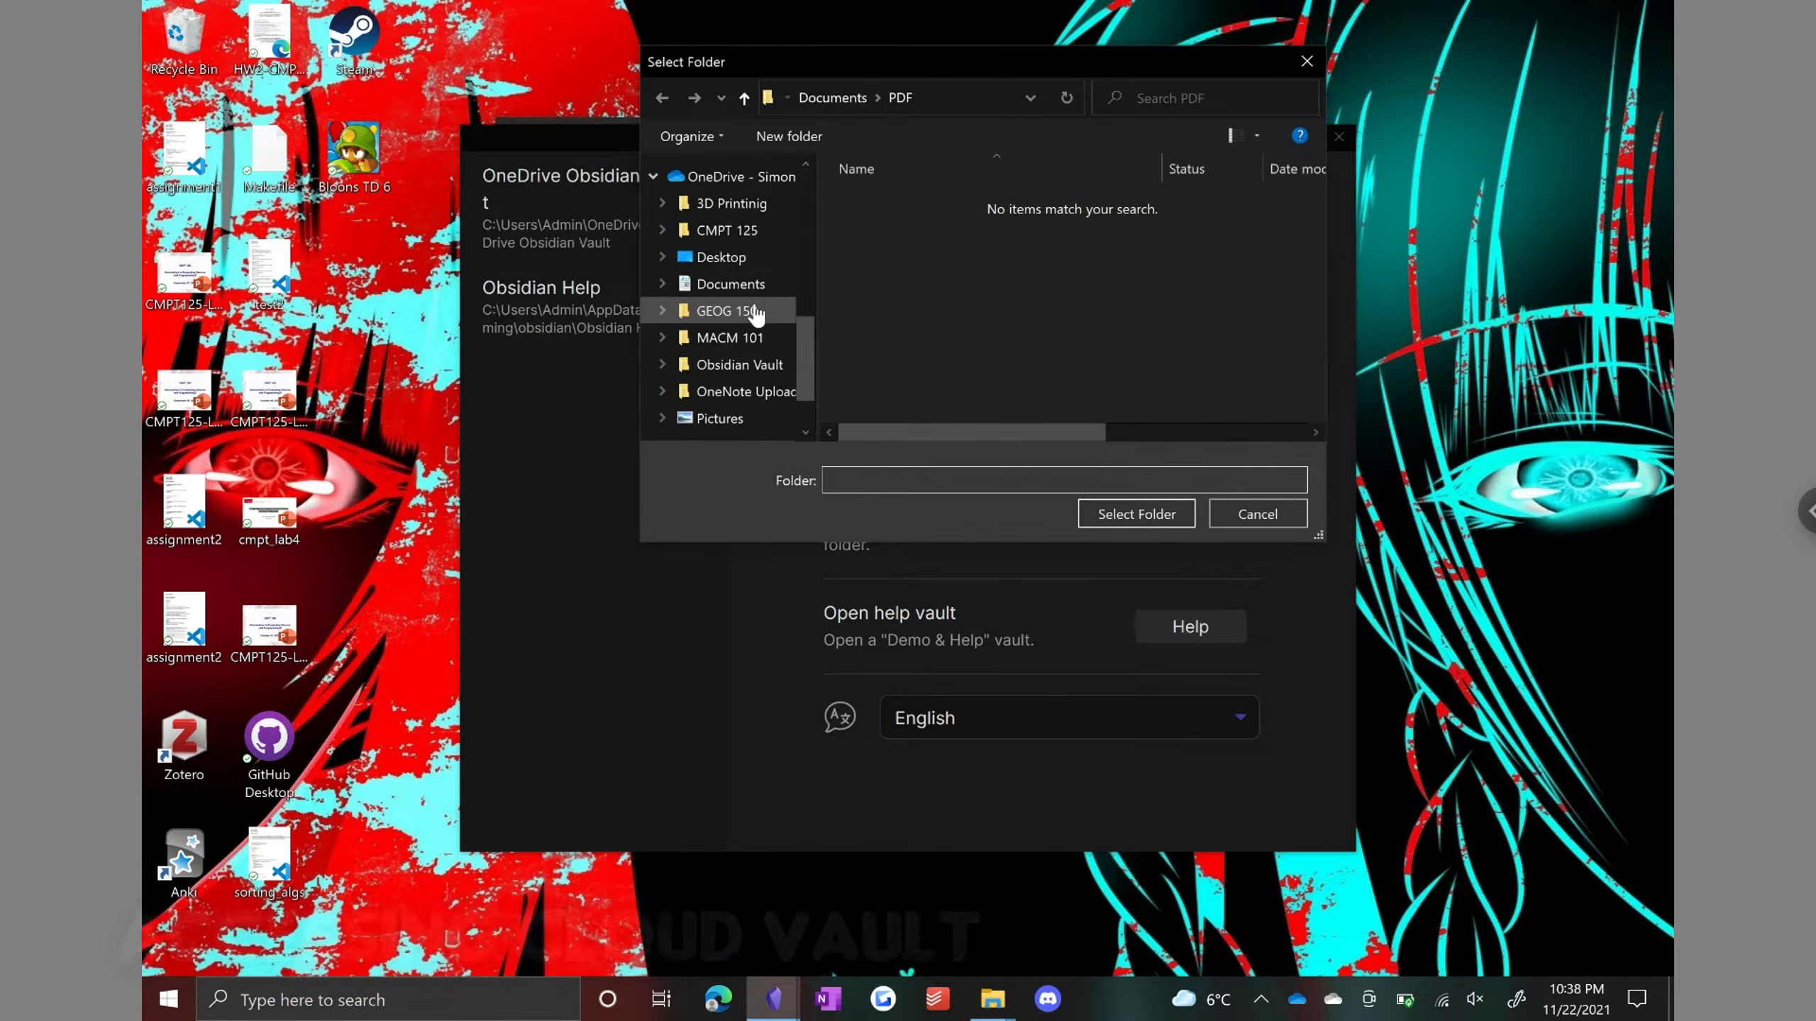
click(743, 258)
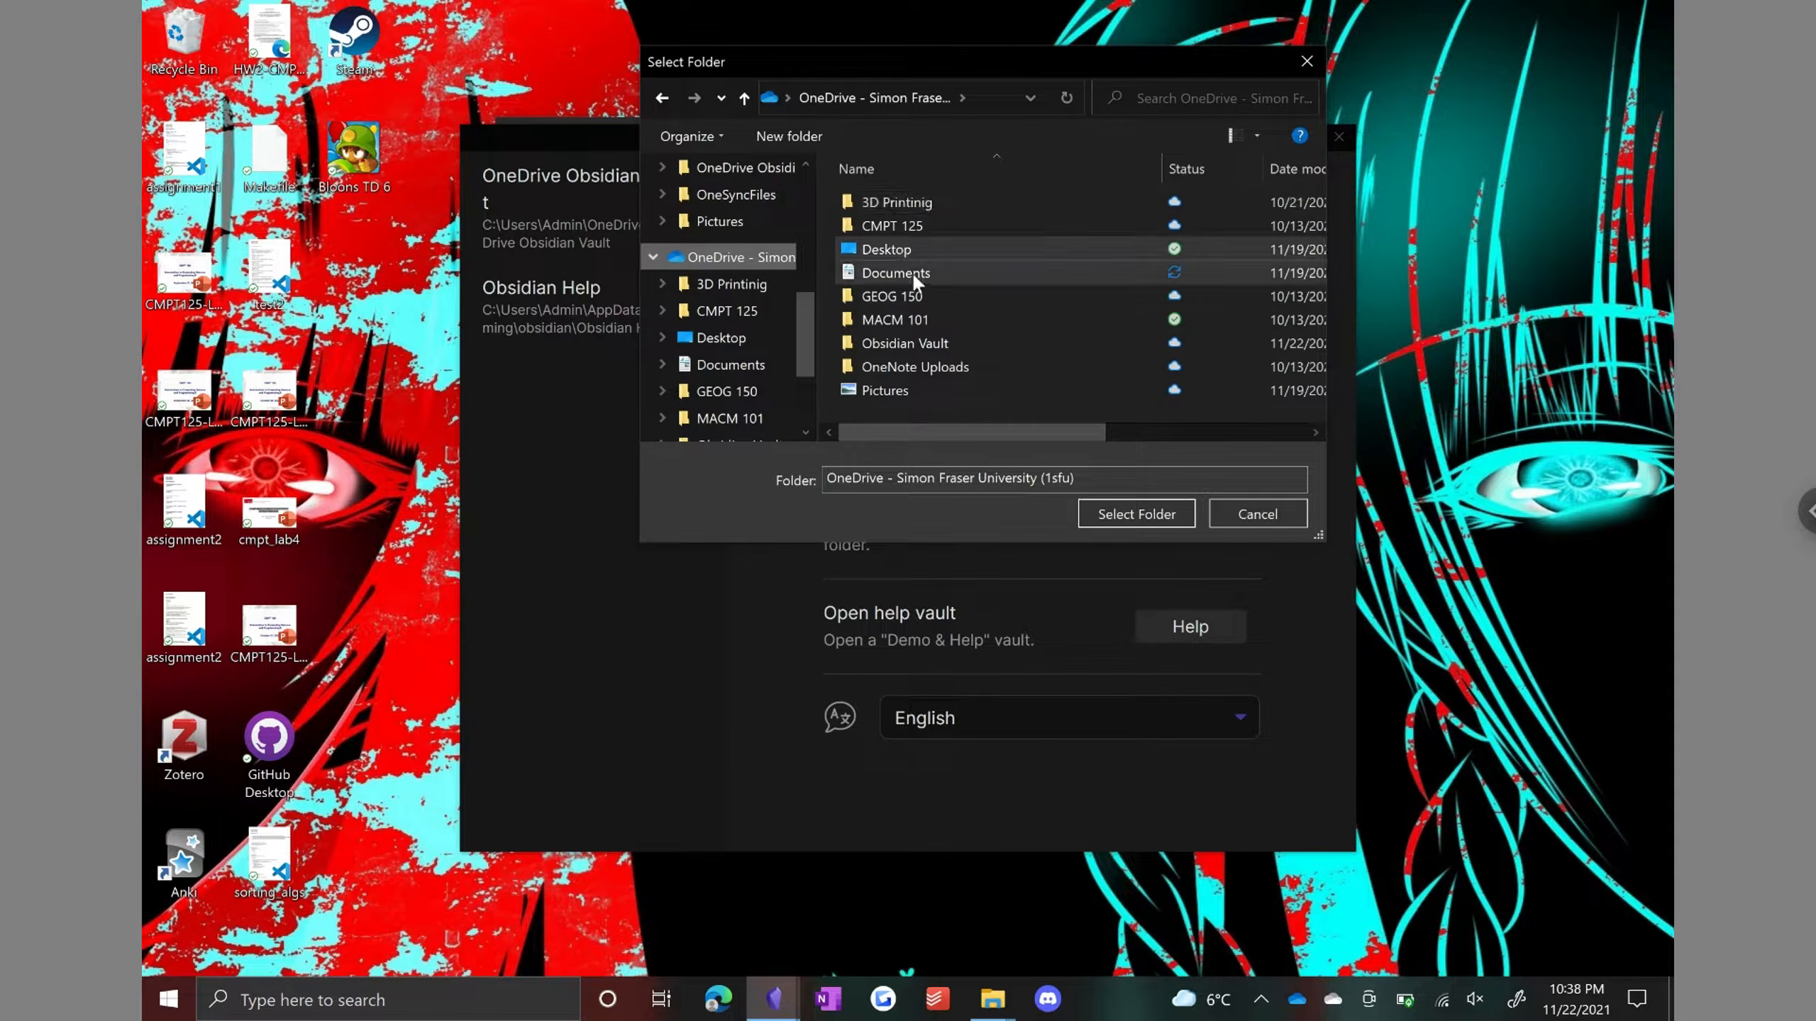
double_click(904, 343)
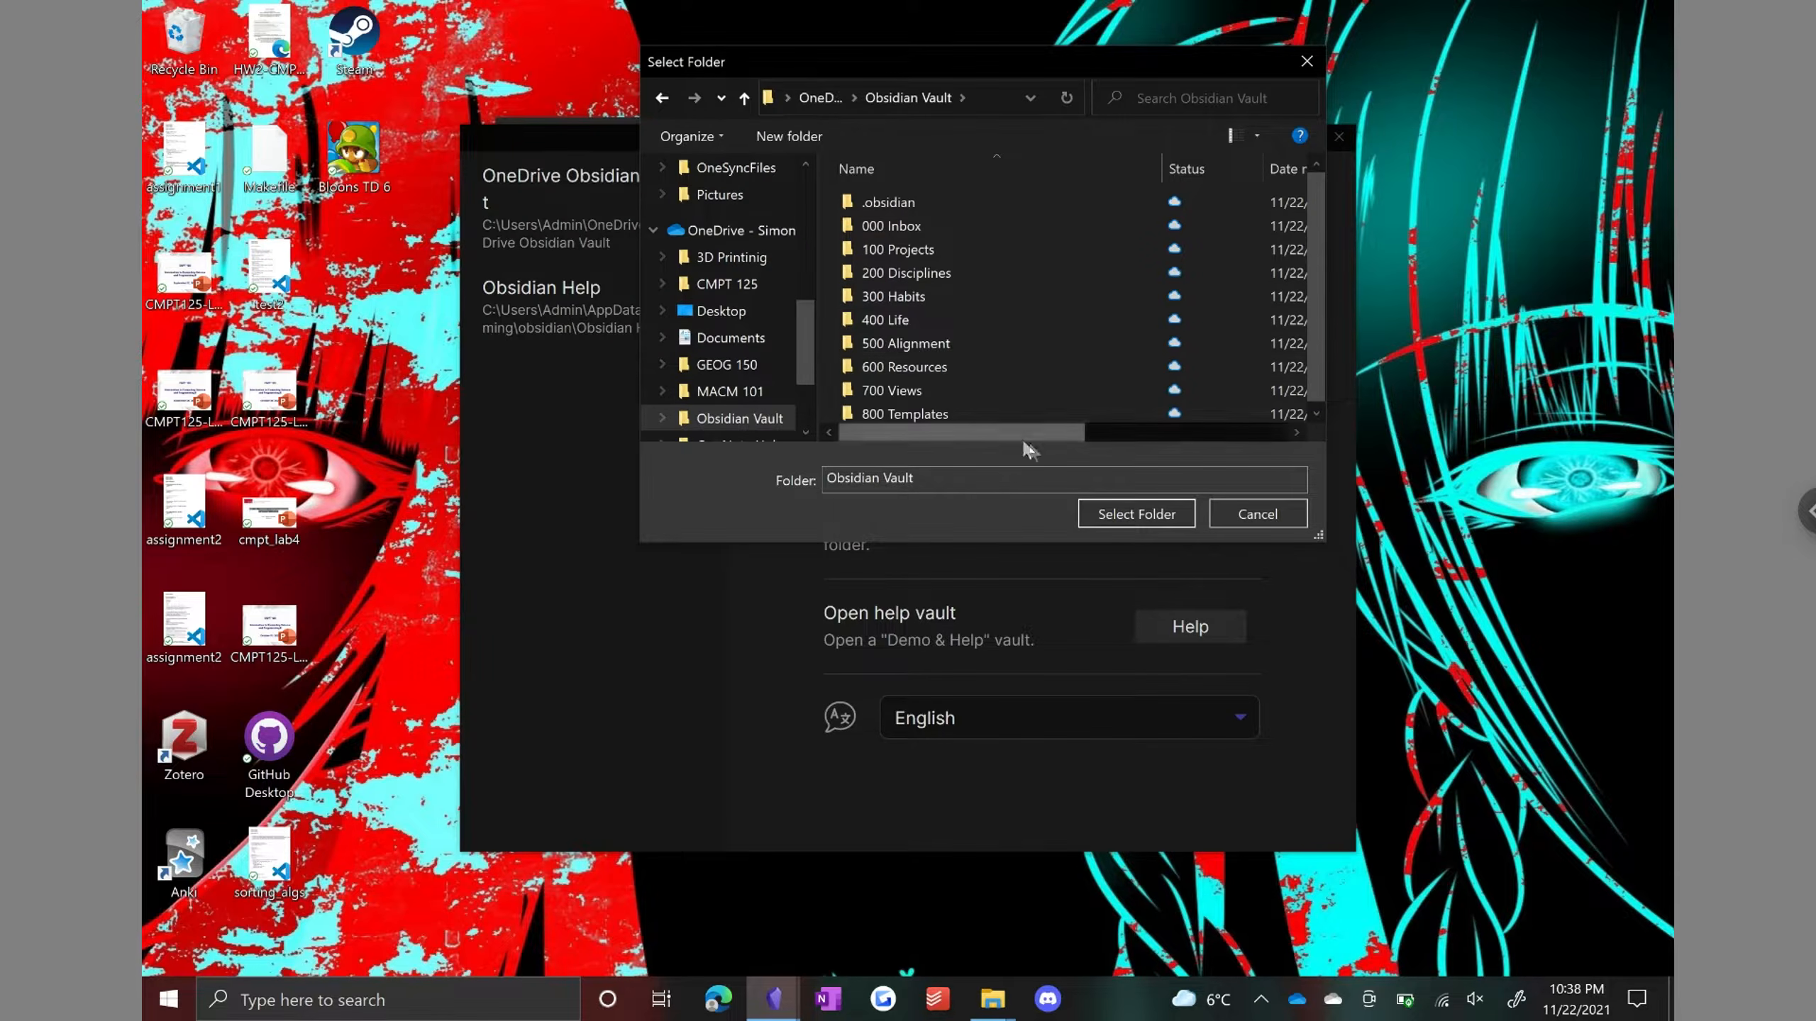
drag(830, 489, 793, 490)
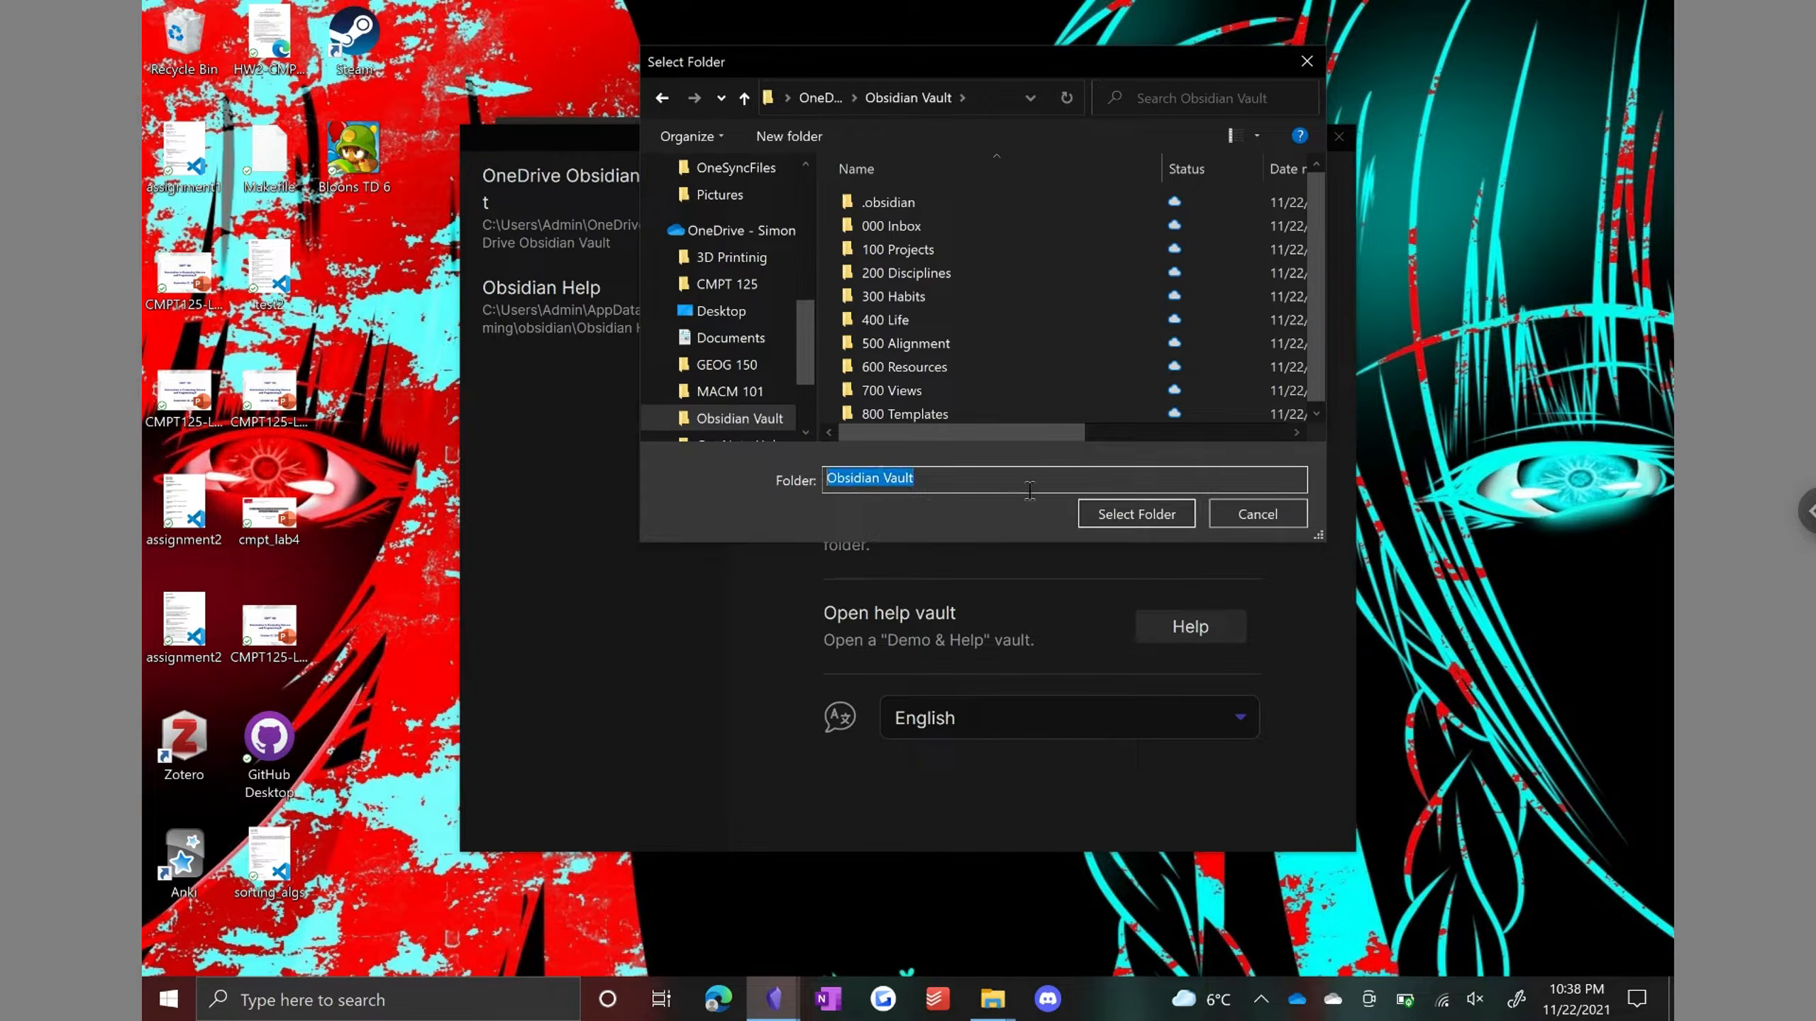
click(1090, 515)
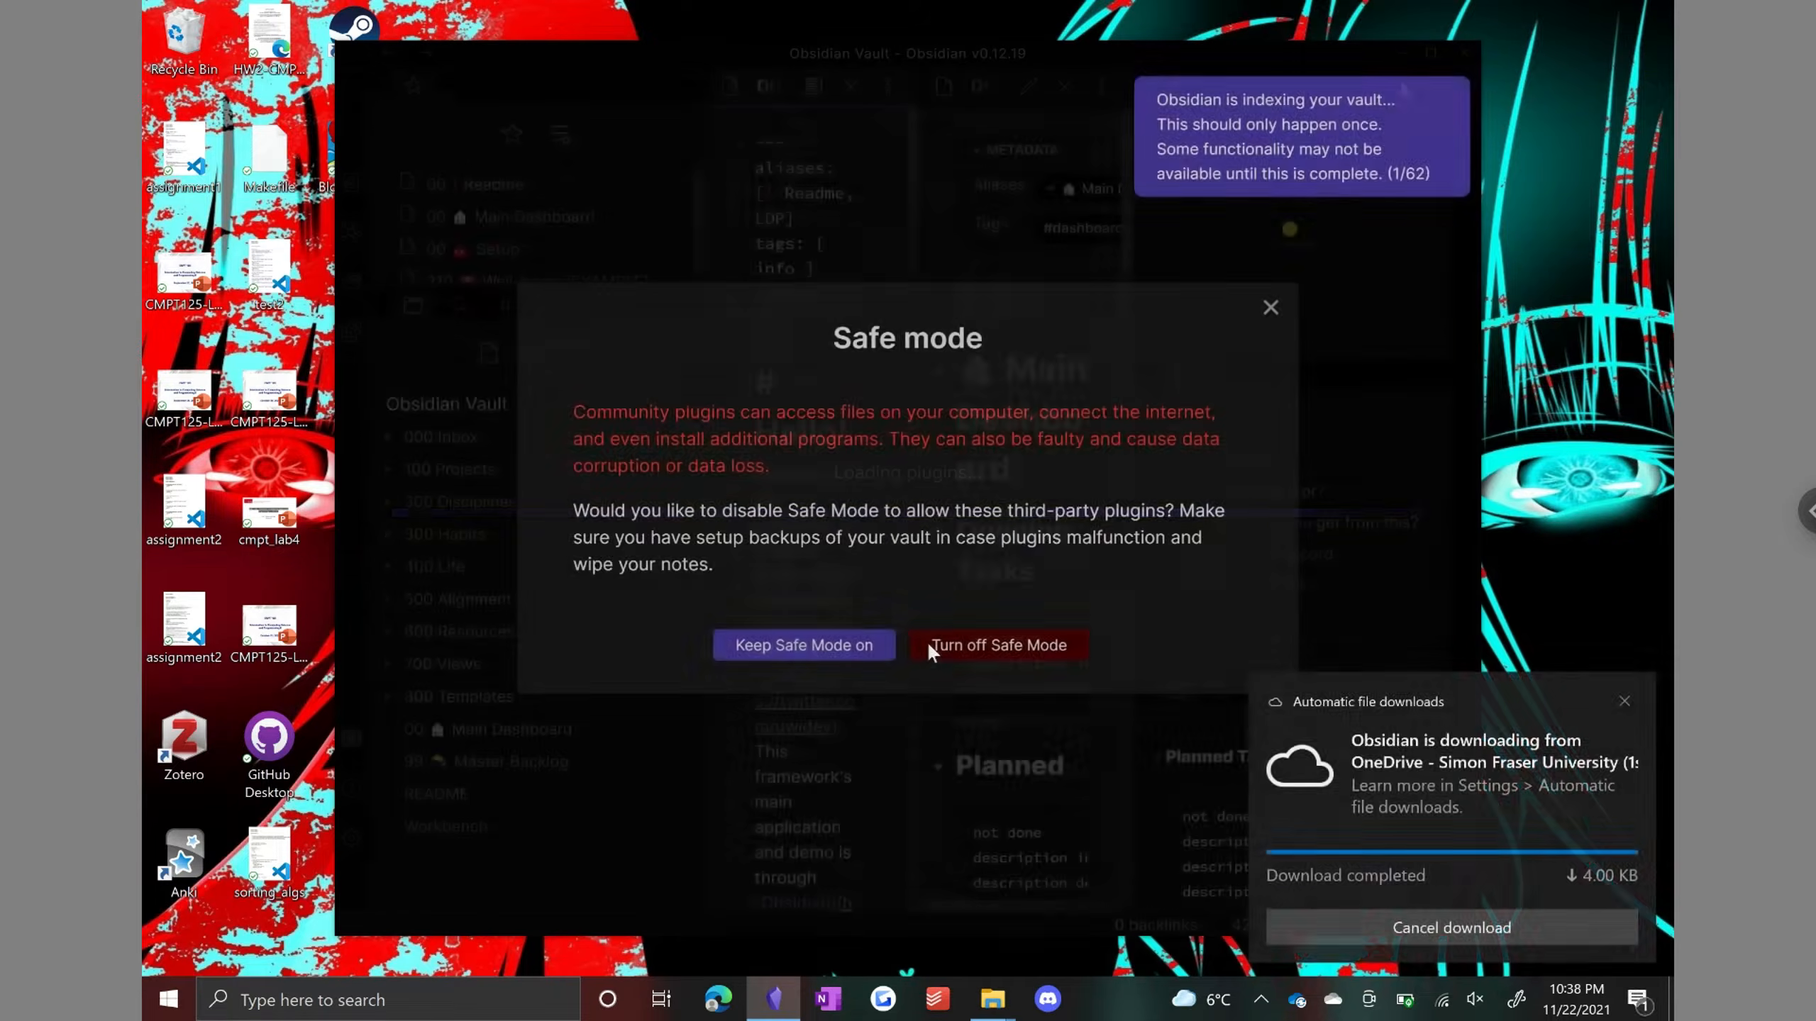
click(929, 648)
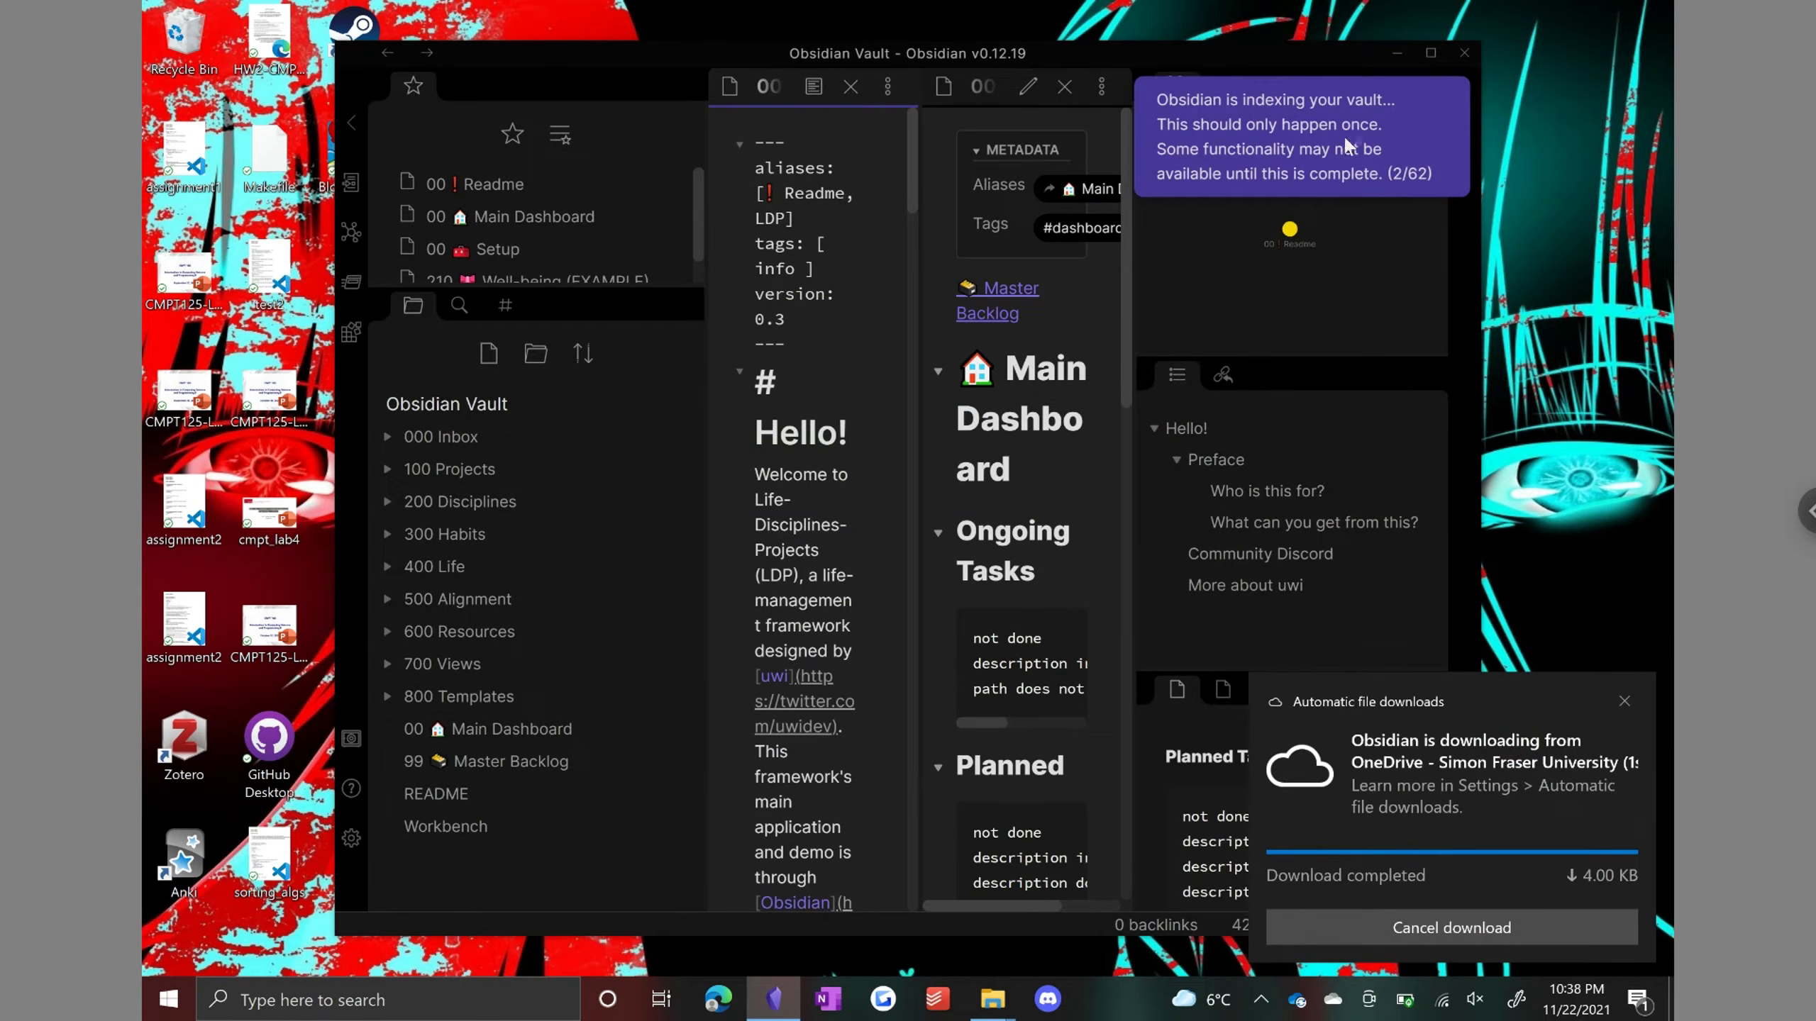
Step: Browse the synced vault by expanding the 100 Projects folder and opening the README note
click(1430, 52)
click(297, 450)
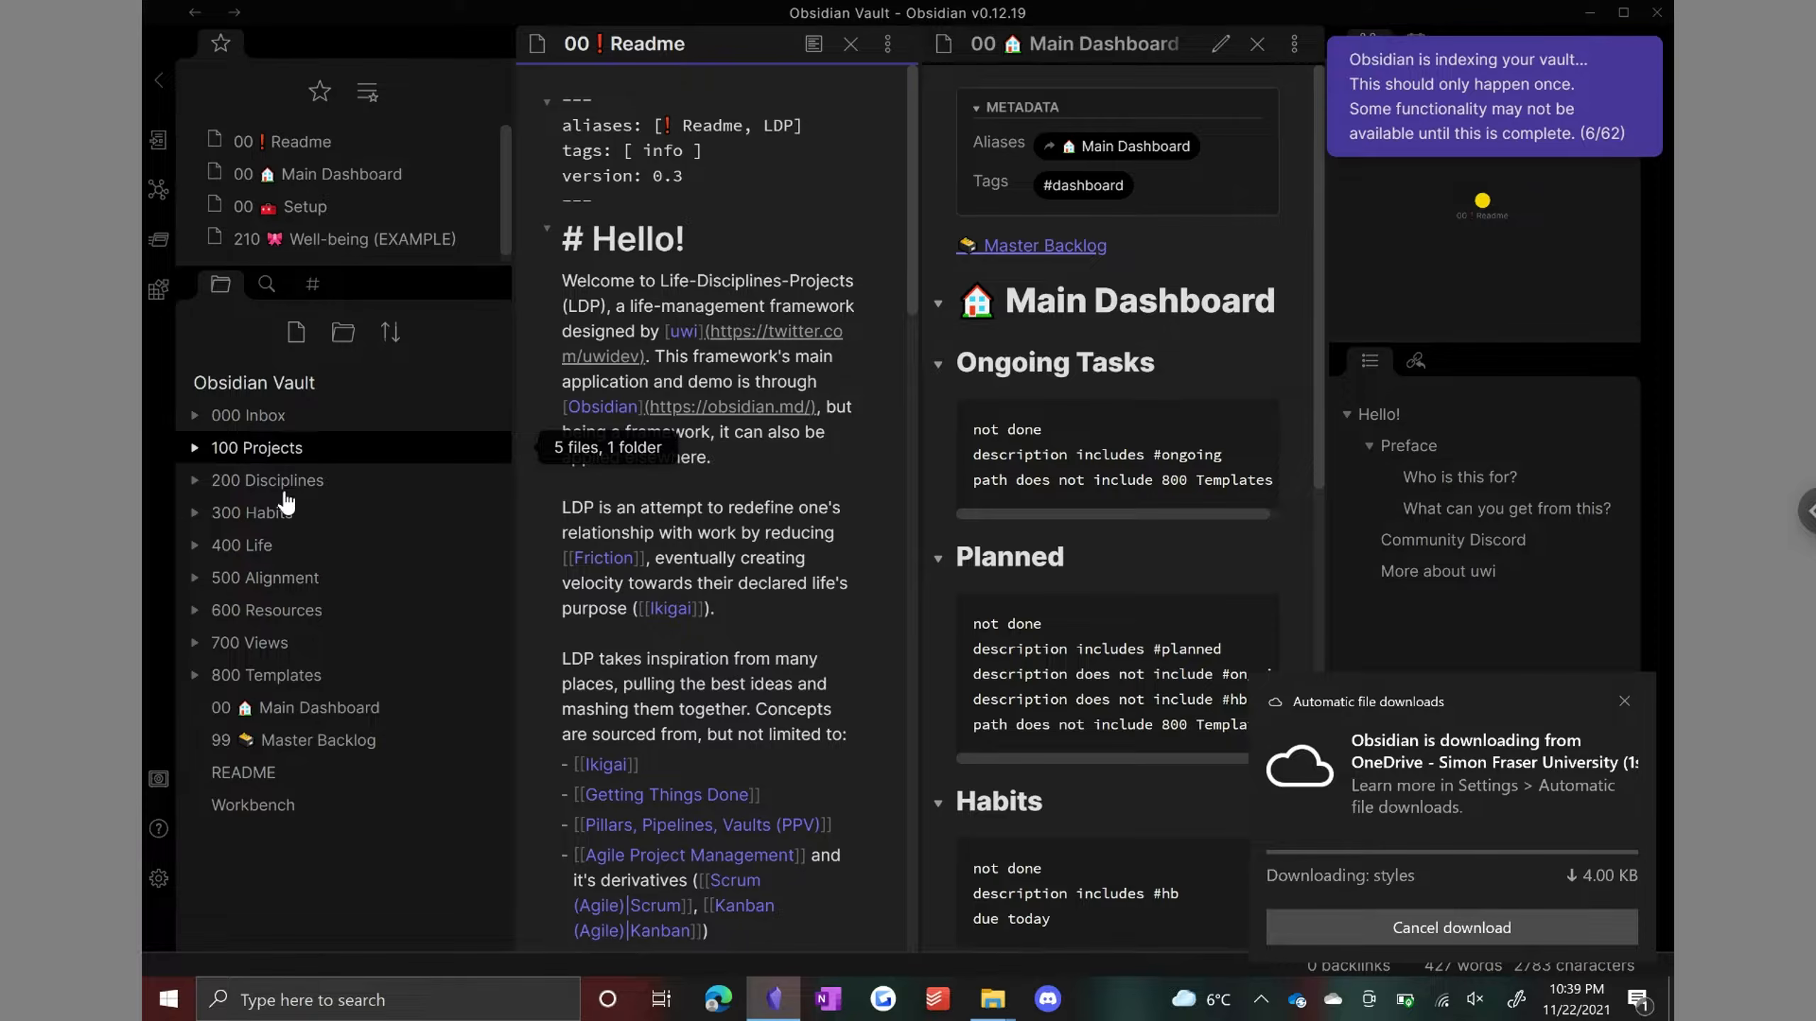
click(386, 815)
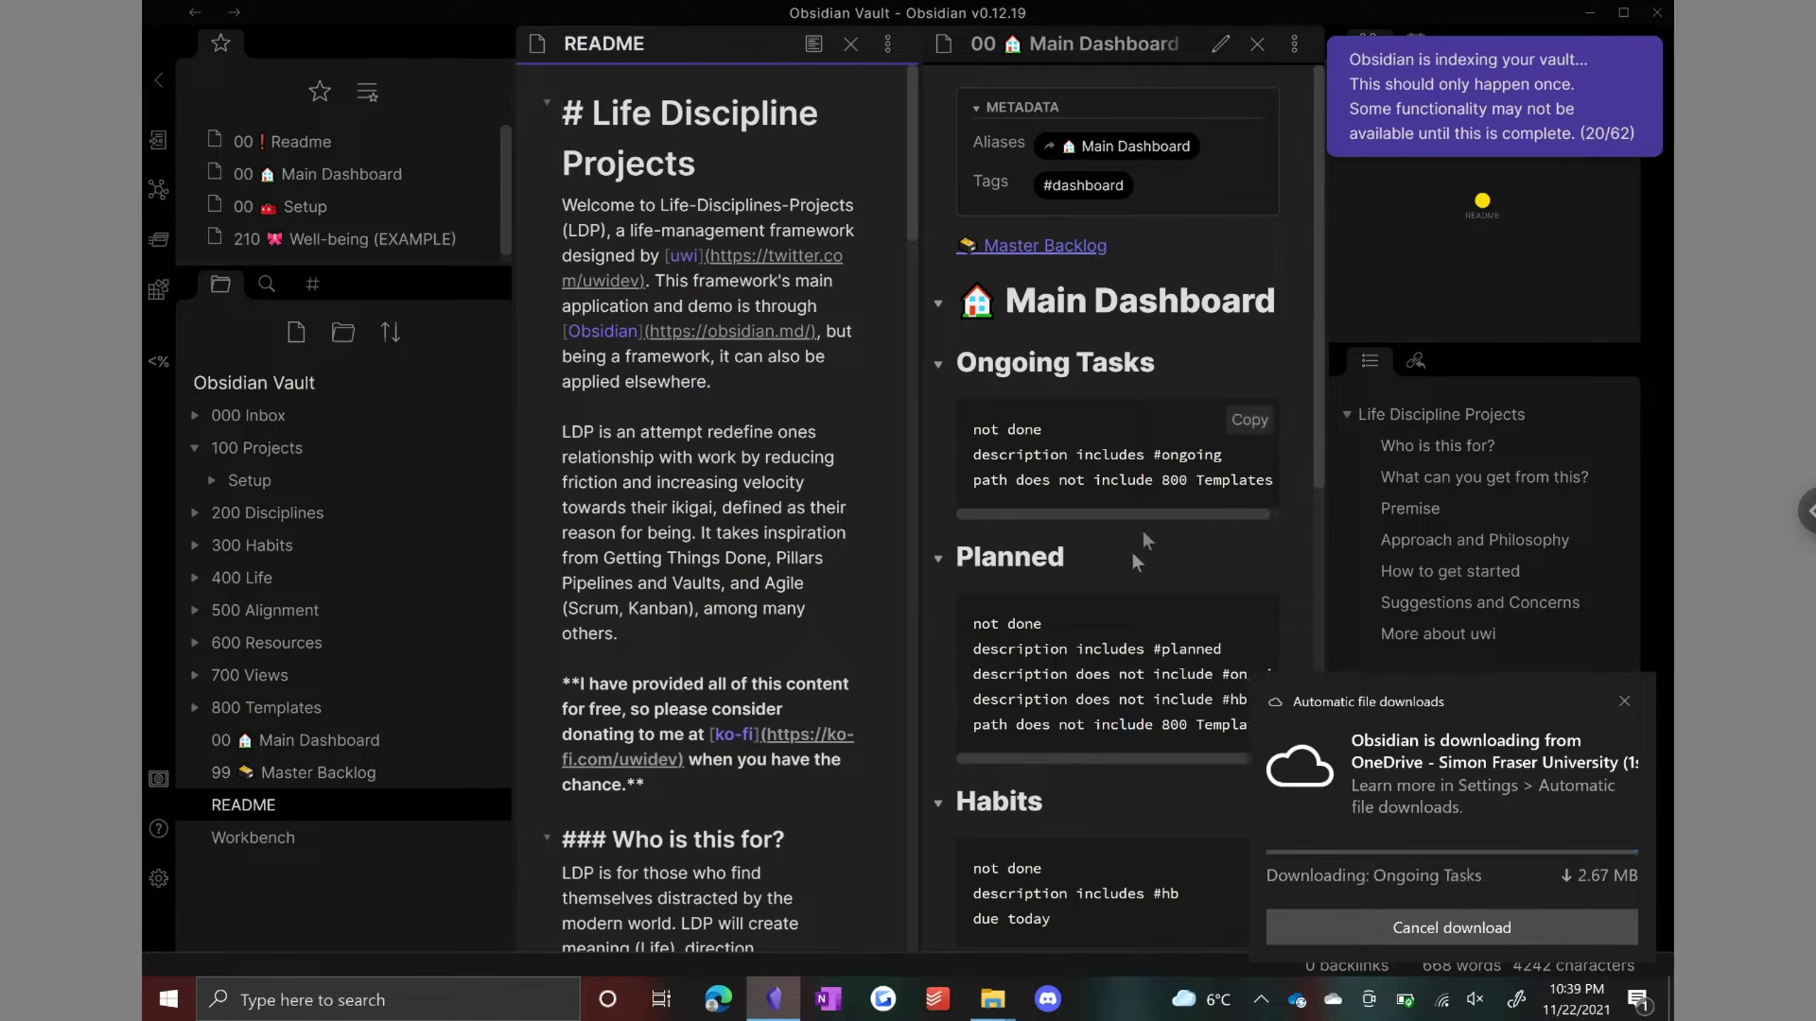
Step: Open the Obsidian settings to view the installed community plugins
key(ctrl+comma)
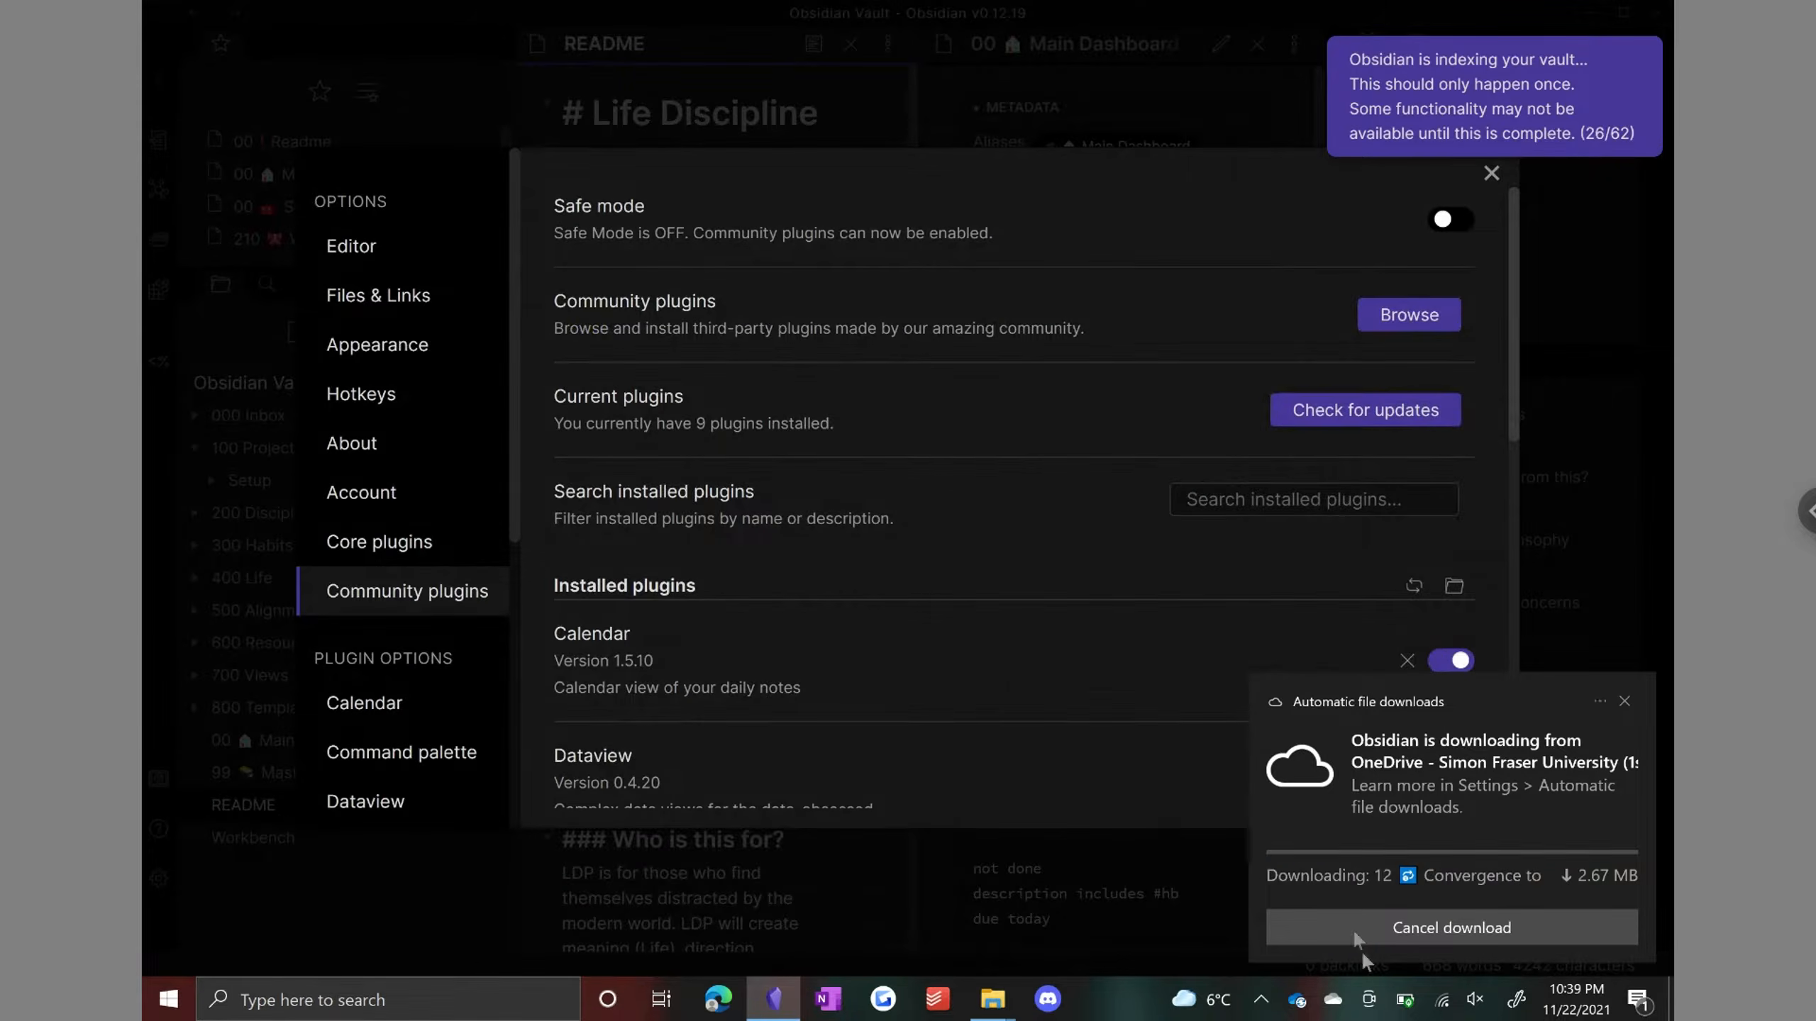
click(1333, 1001)
click(1297, 1000)
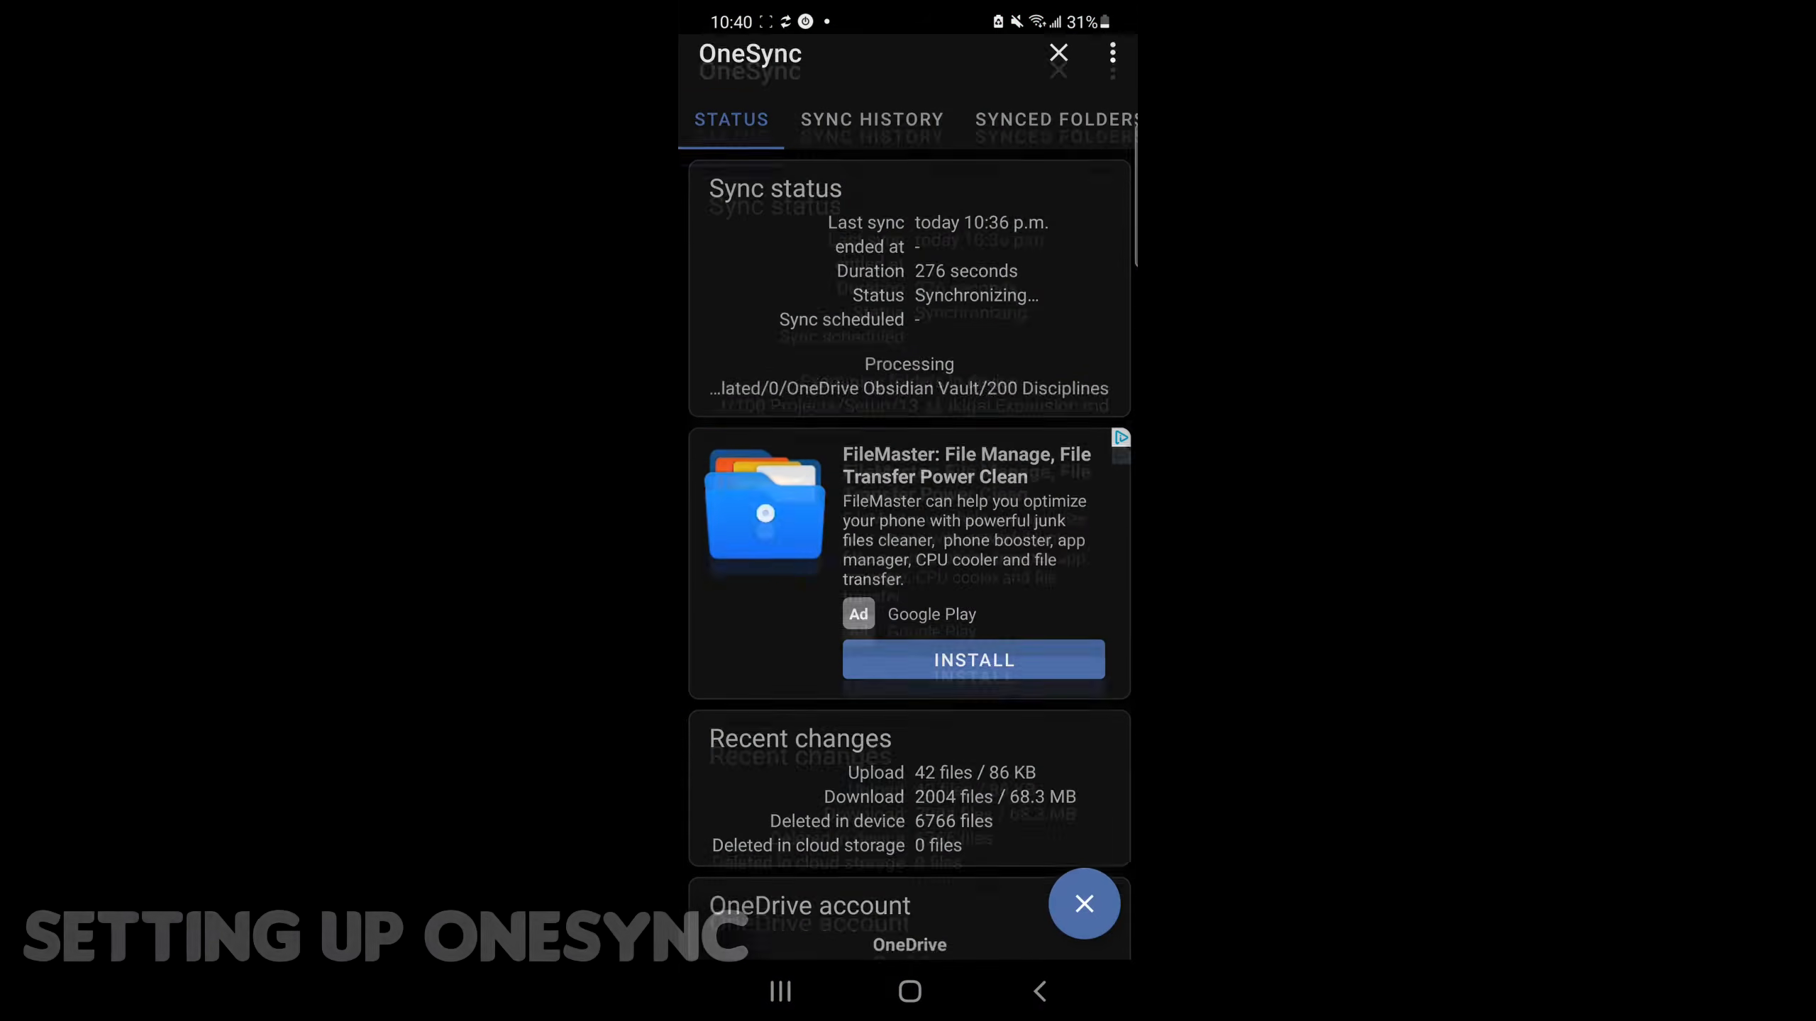
Step: On the phone, review OneSync's sync status and the synced folder pair for the vault
scroll(908, 501, down, 3)
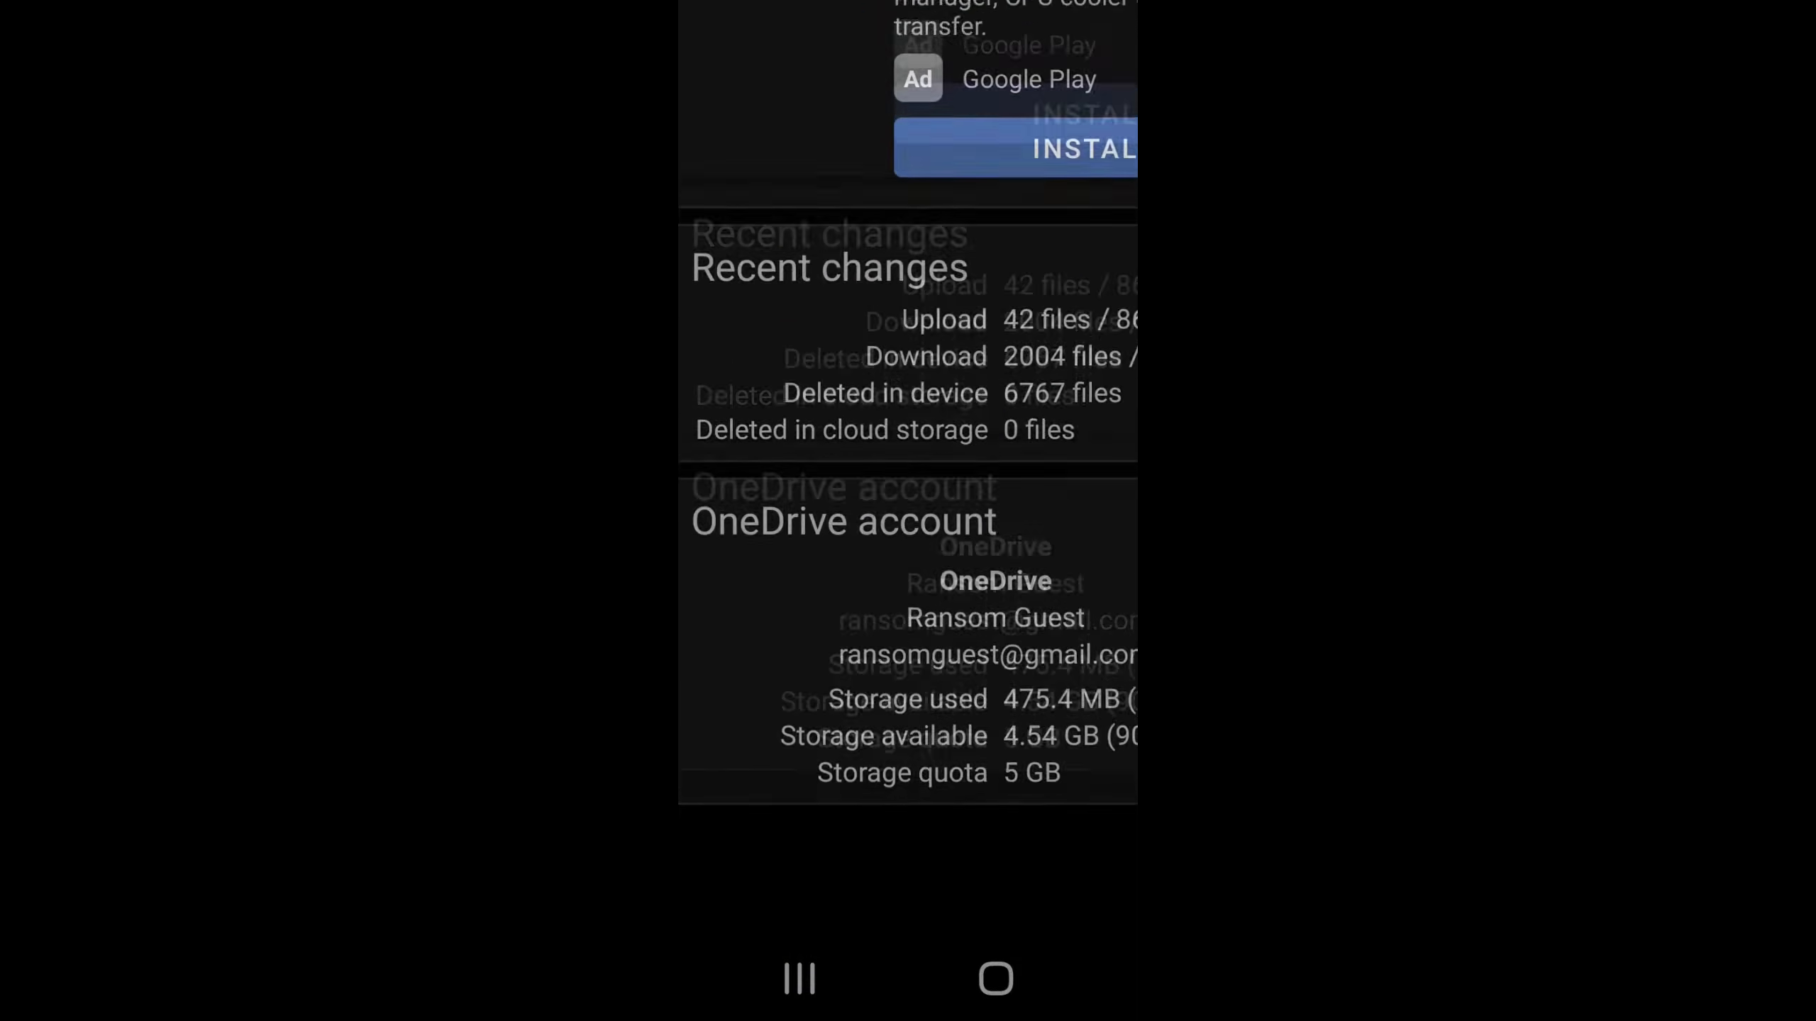
scroll(908, 500, up, 5)
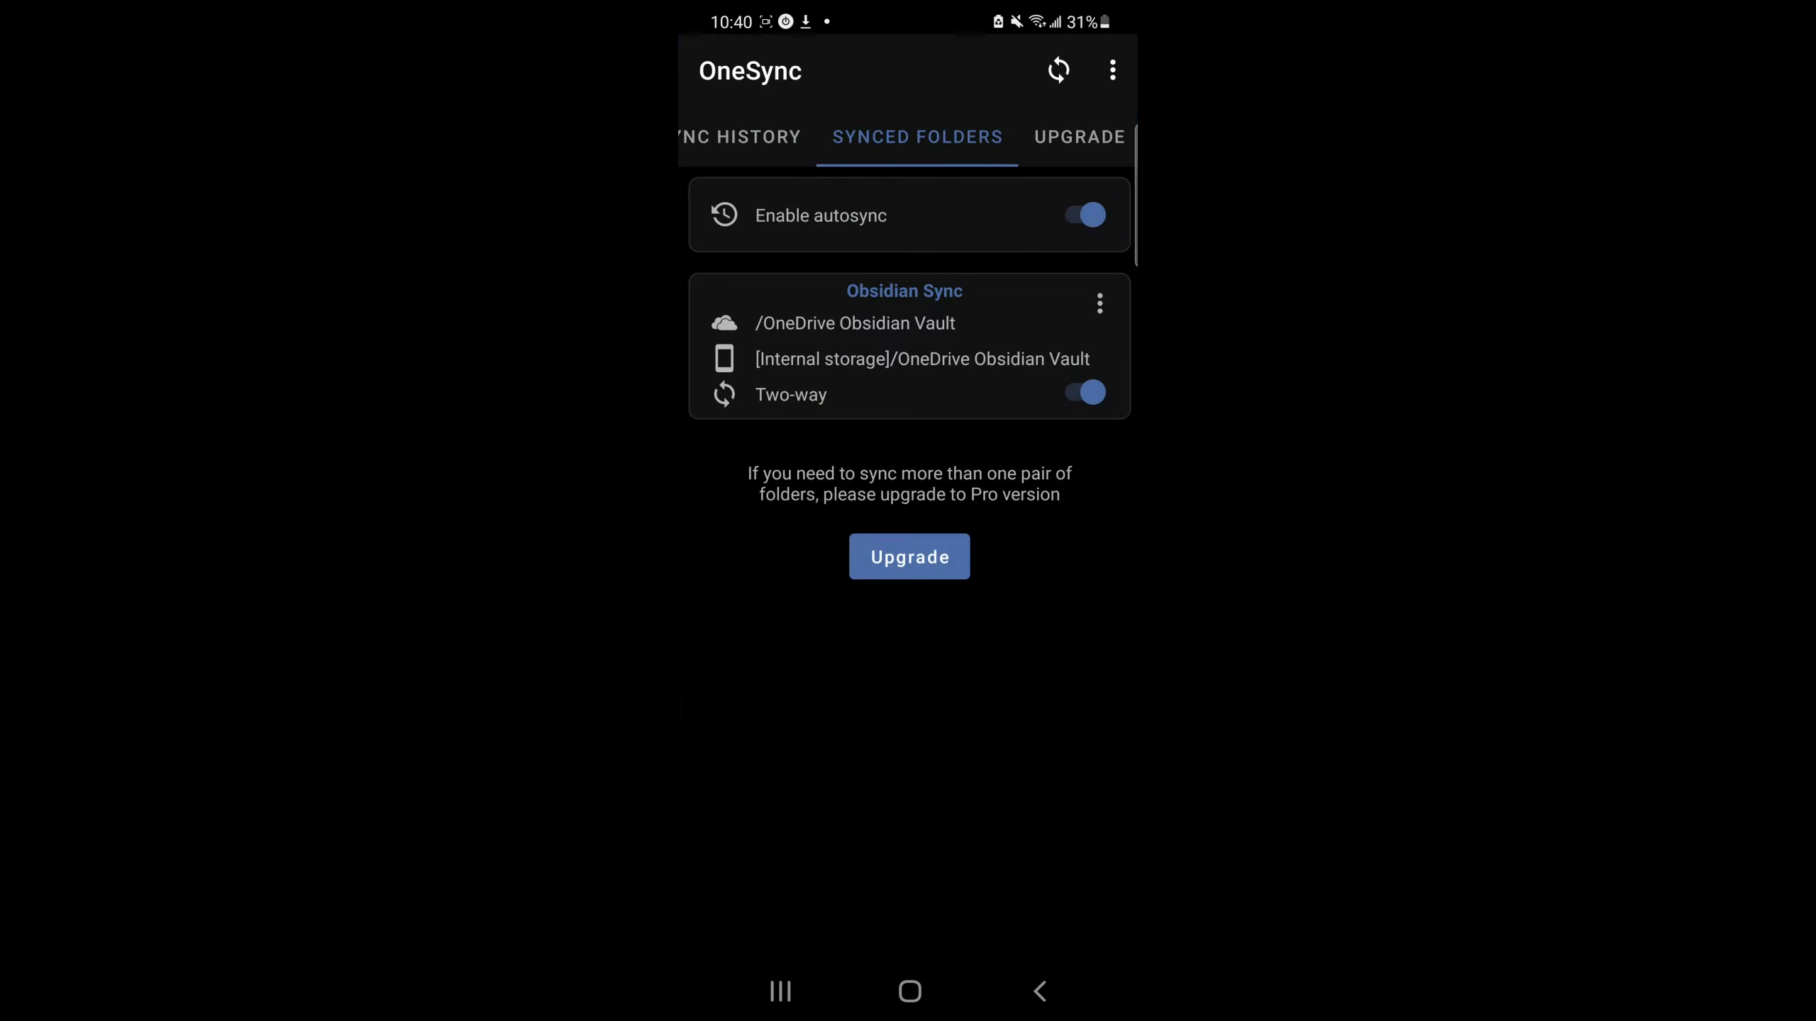
scroll(908, 500, down, 1)
scroll(908, 501, up, 1)
scroll(908, 501, down, 1)
scroll(908, 501, up, 1)
scroll(908, 501, down, 1)
scroll(907, 501, up, 1)
Step: Edit the Obsidian Sync folder pair, selecting /OneDrive Obsidian Vault as the remote and local folder, and save it
click(1099, 303)
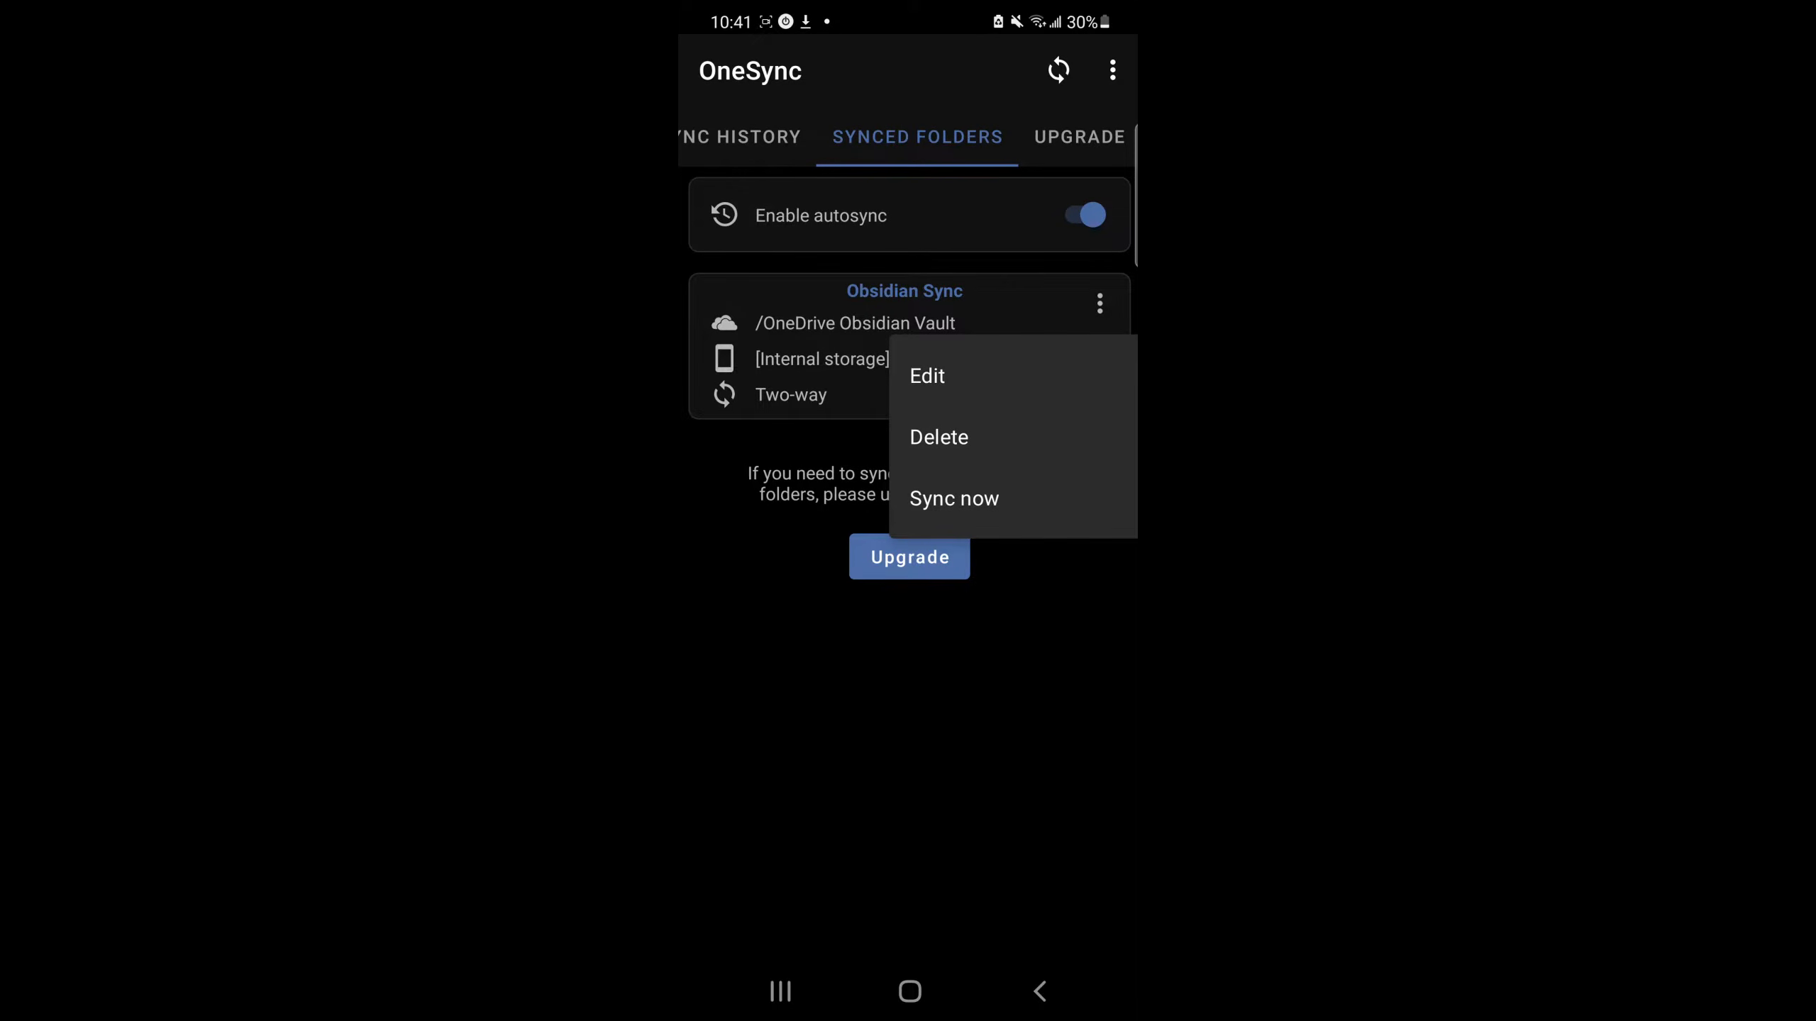
click(927, 375)
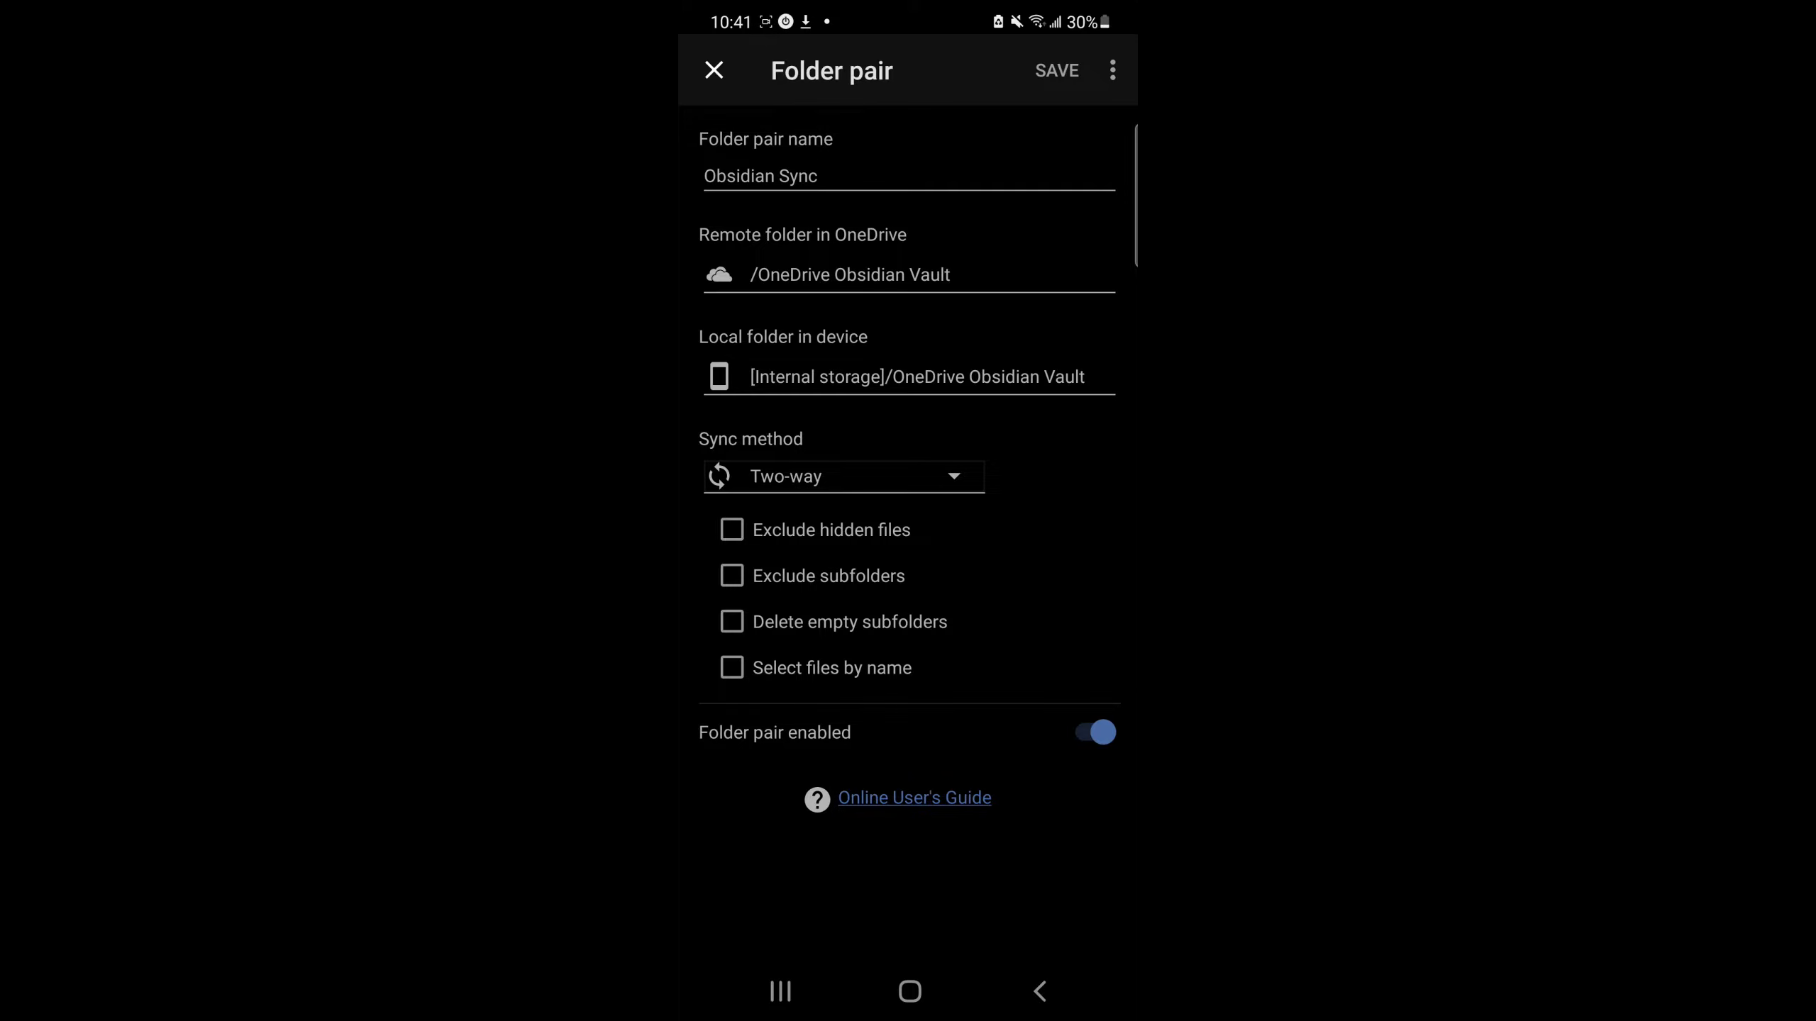
click(817, 176)
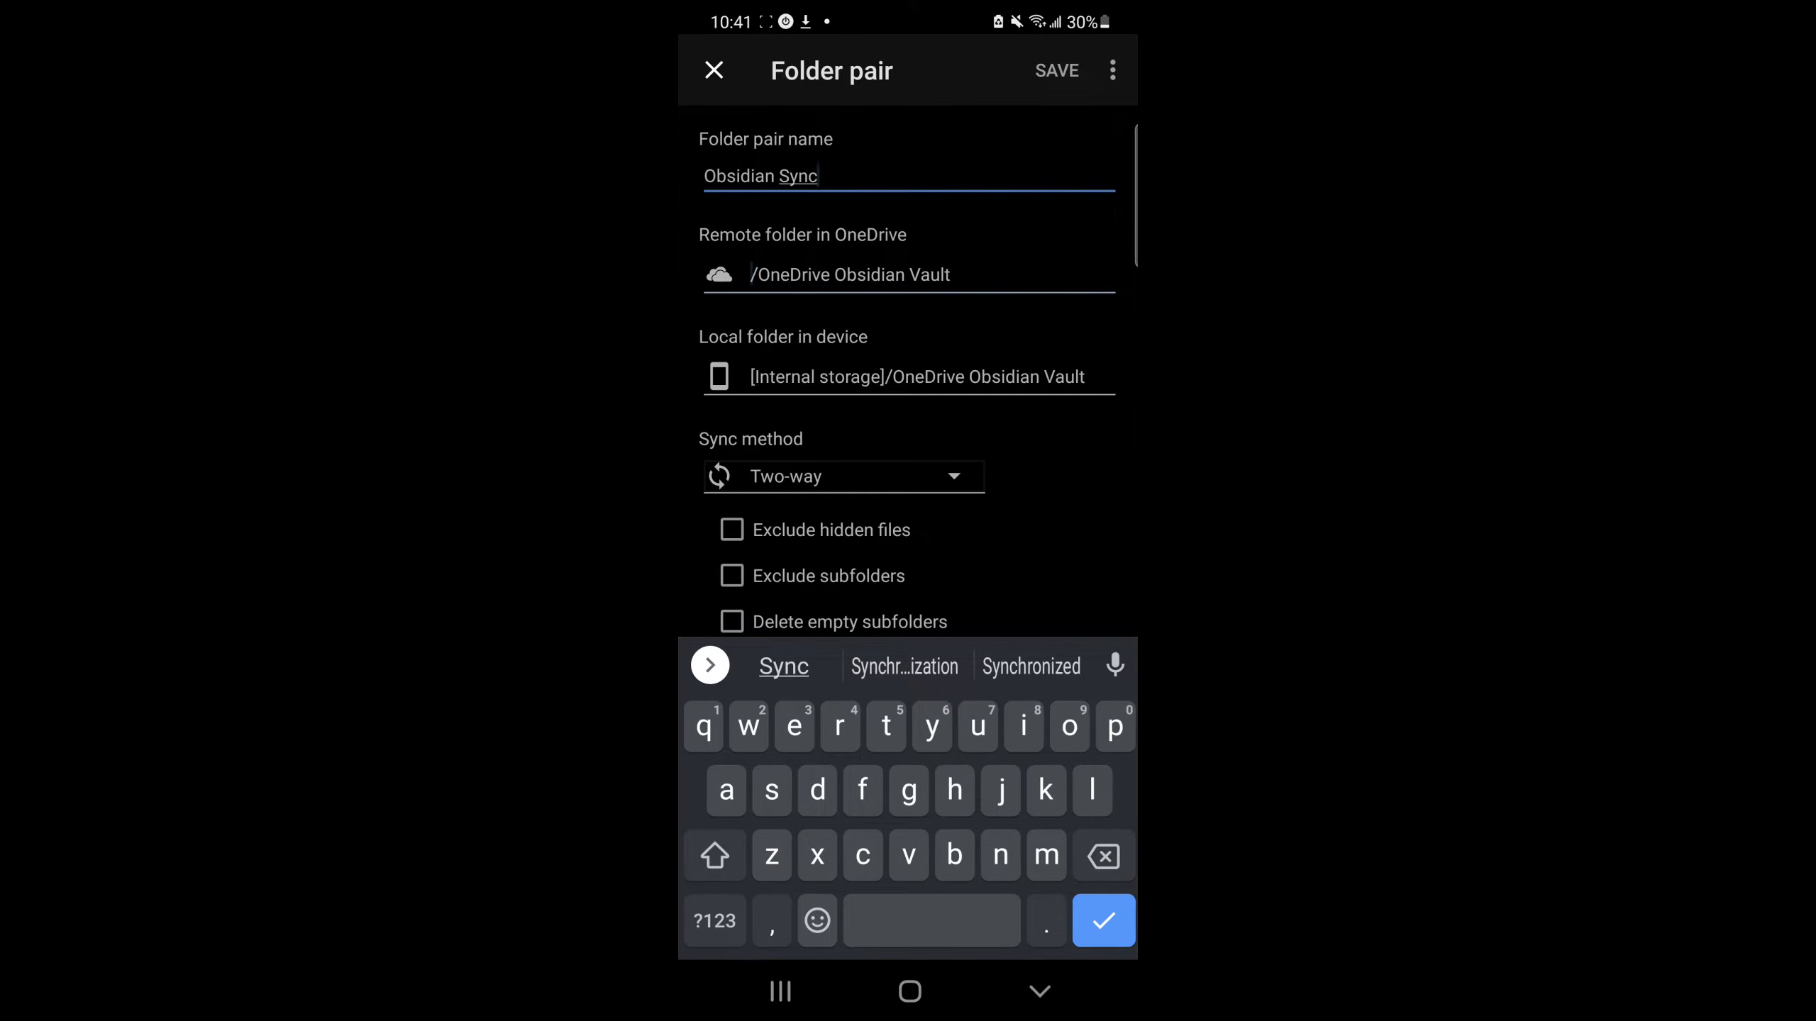
click(850, 275)
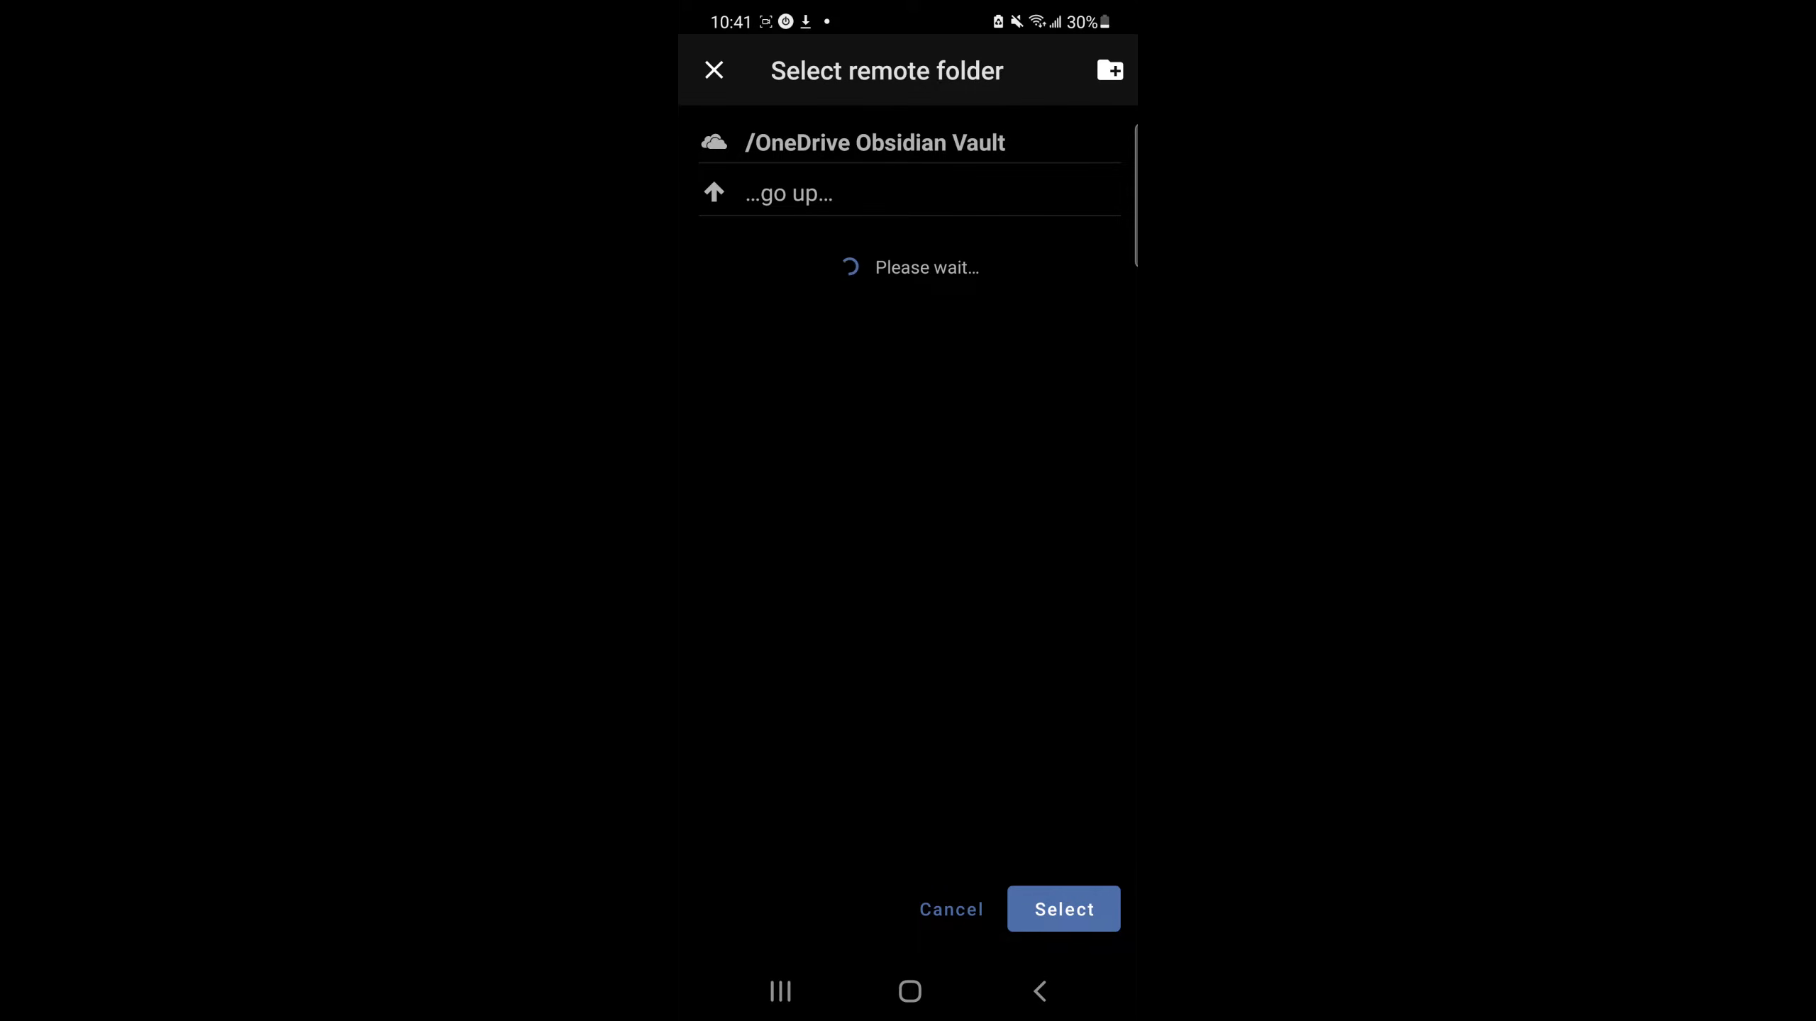
click(1064, 909)
click(916, 377)
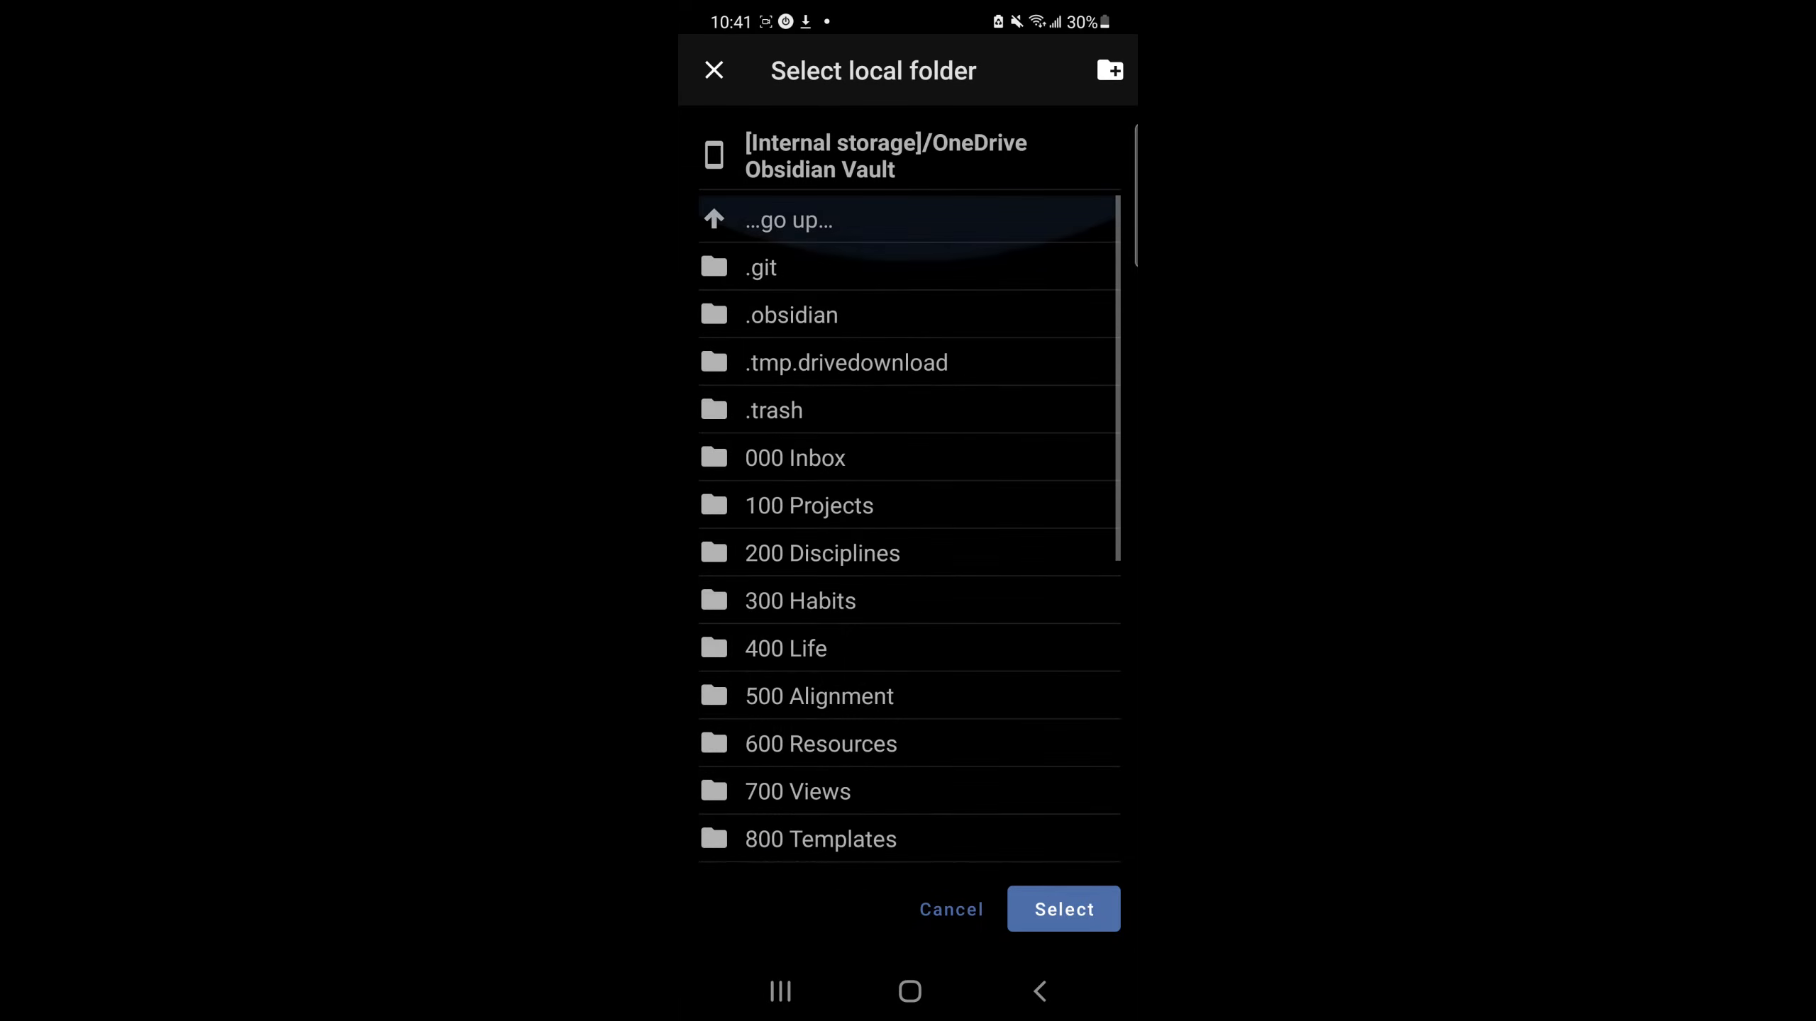
click(1064, 909)
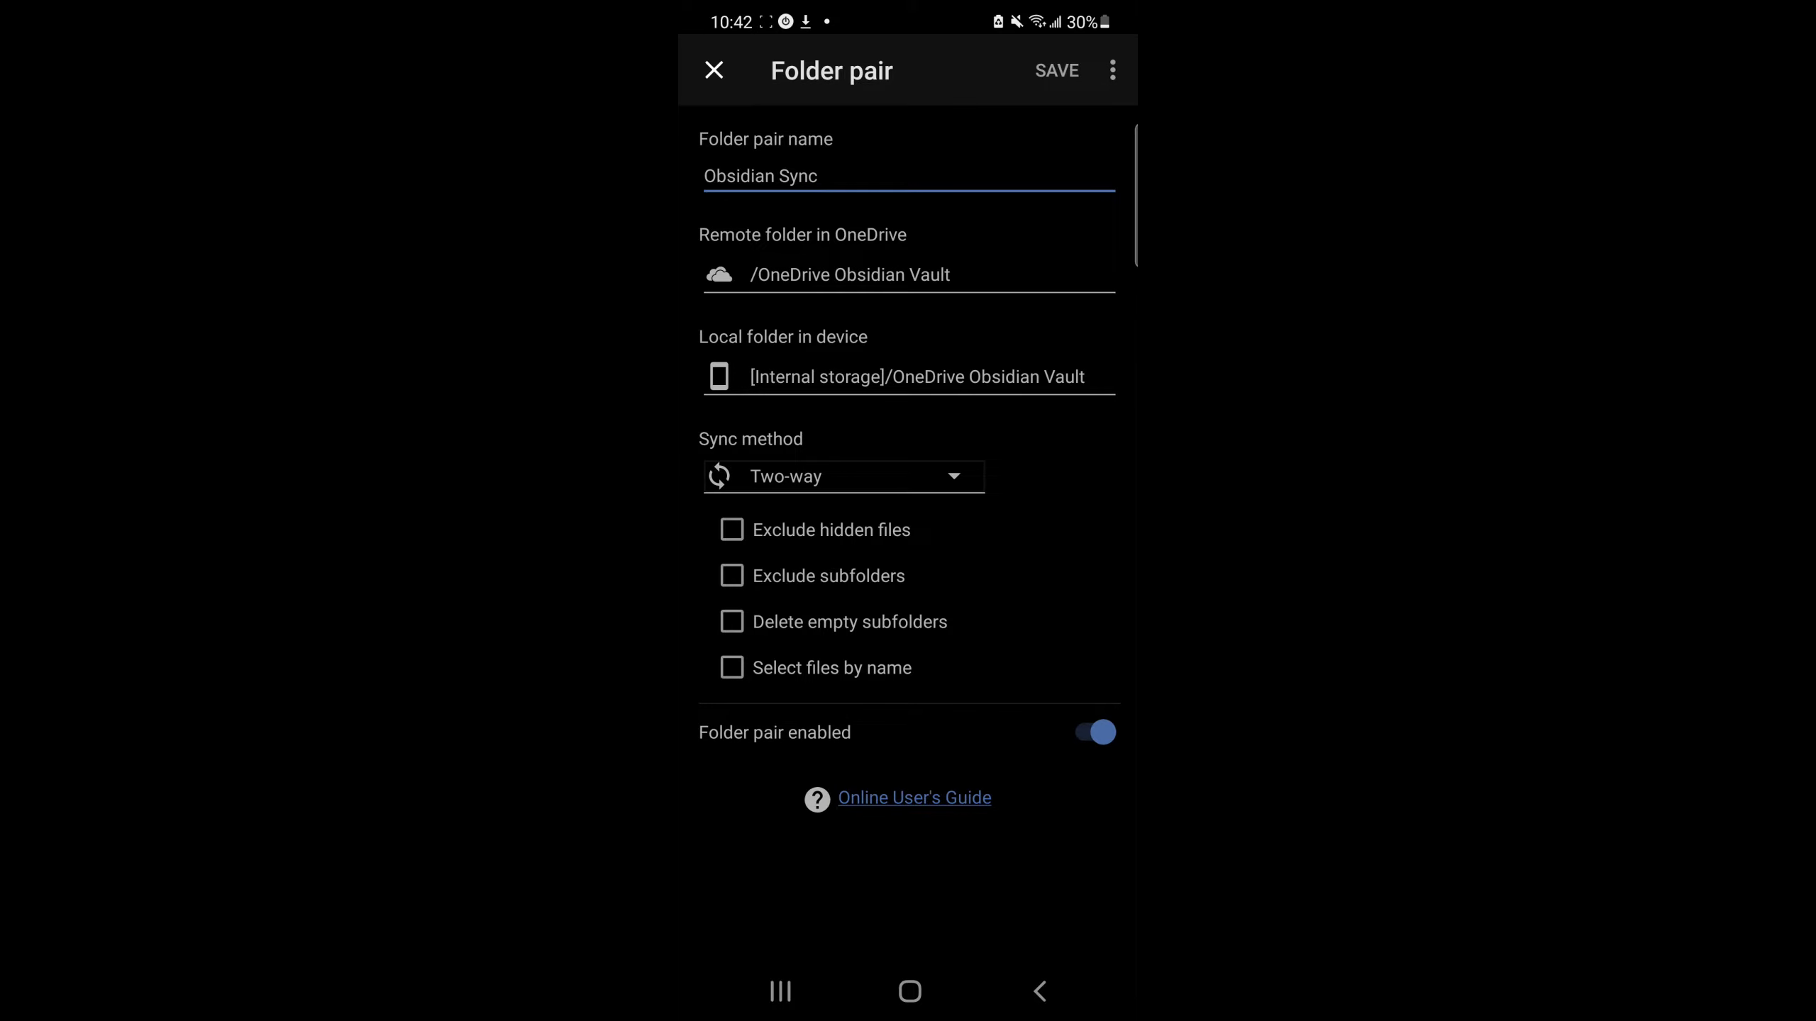
click(1056, 70)
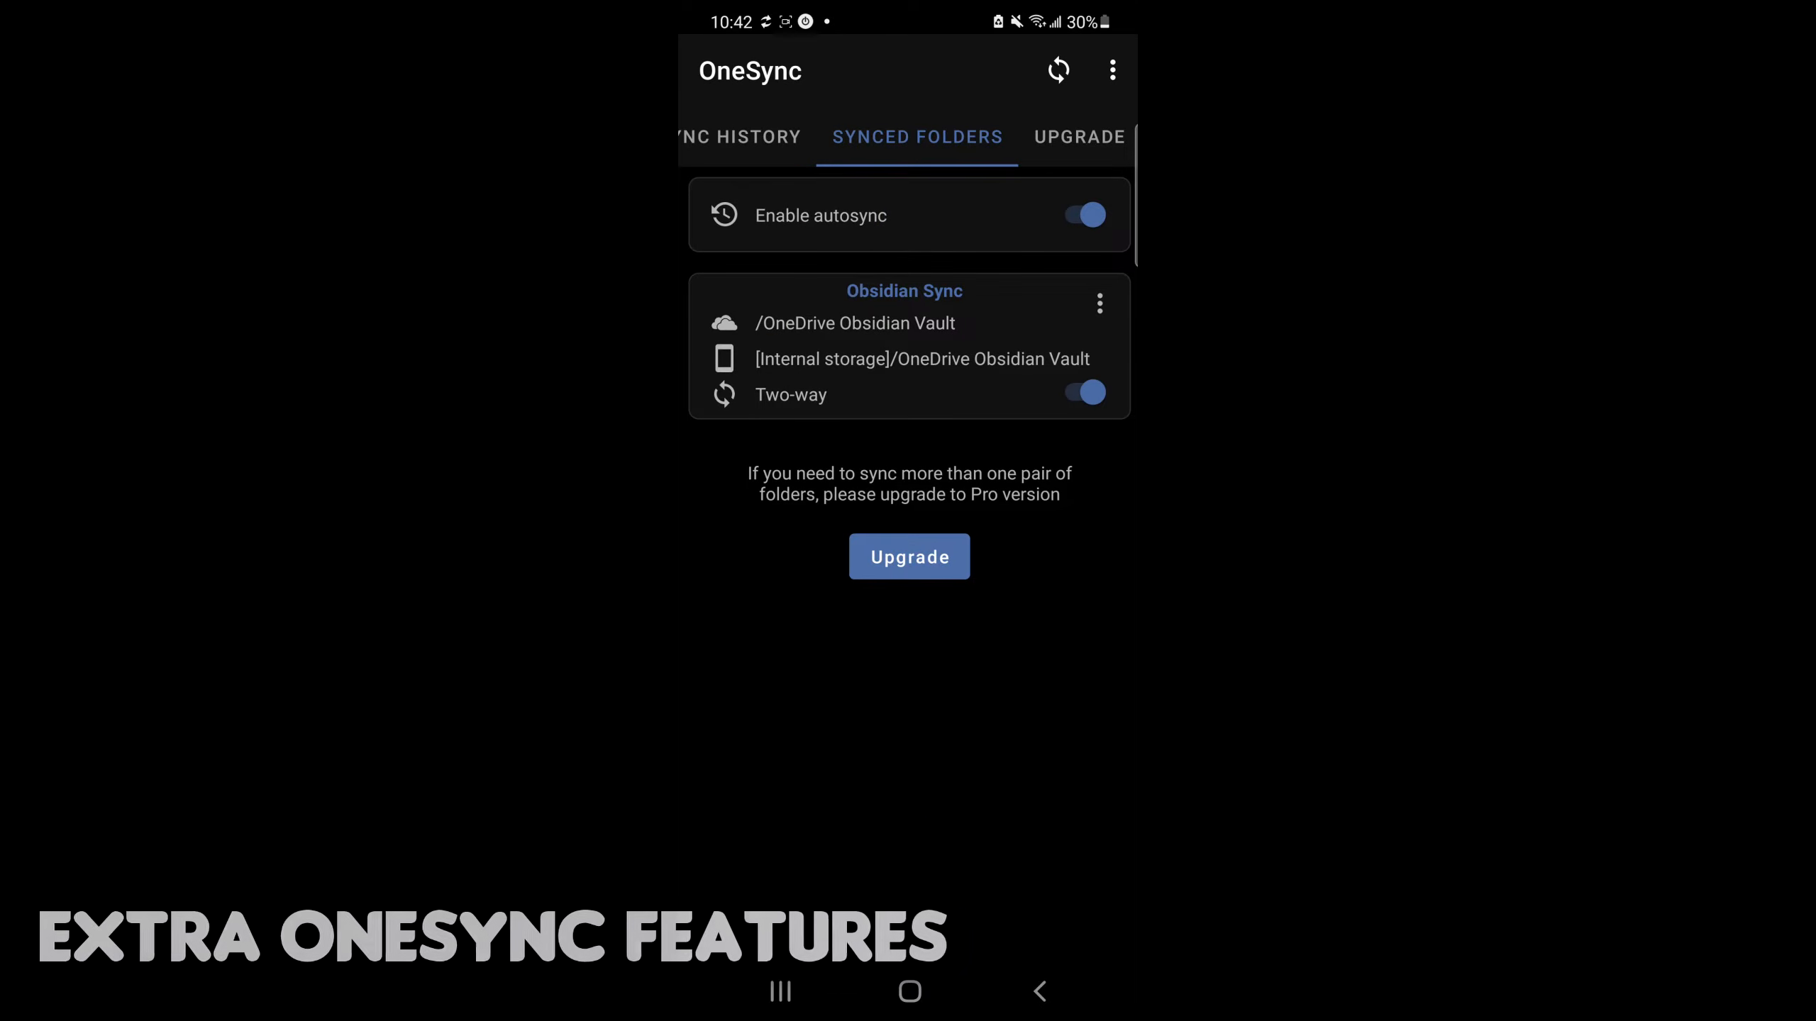
Step: Open OneSync's Synchronization settings and review the file size limits and automatic background sync options
click(742, 136)
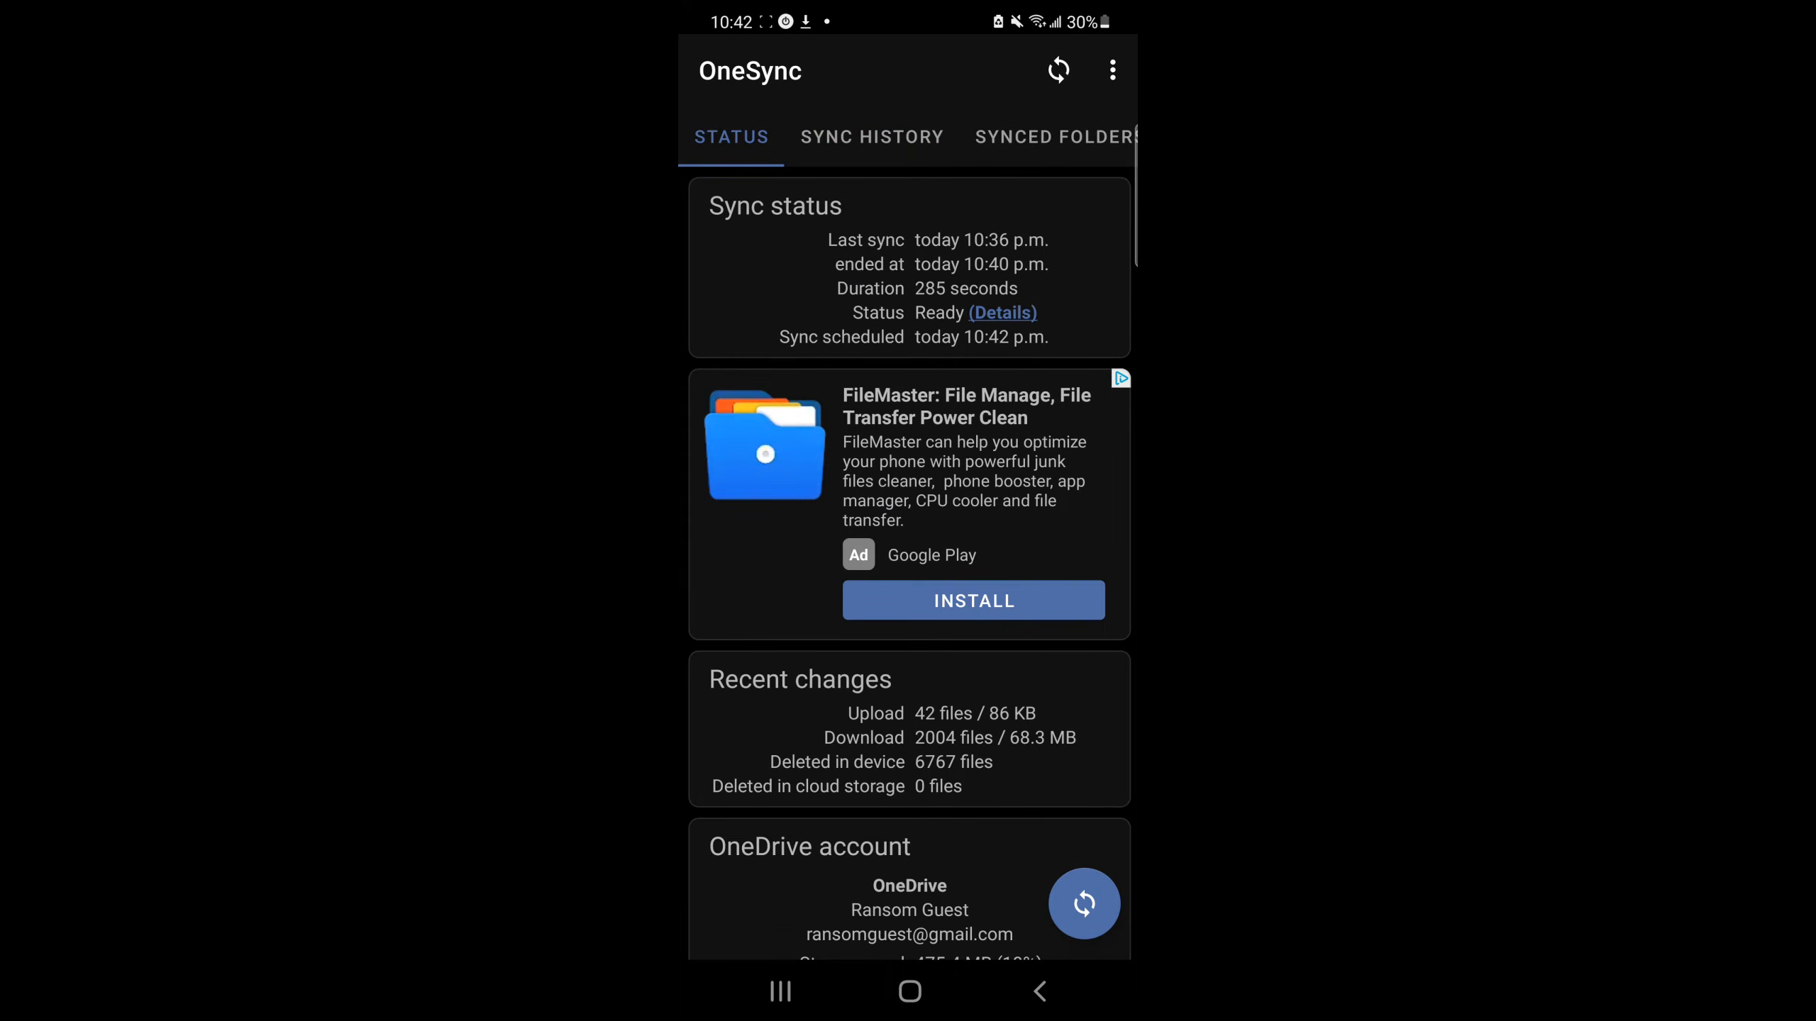
click(1112, 70)
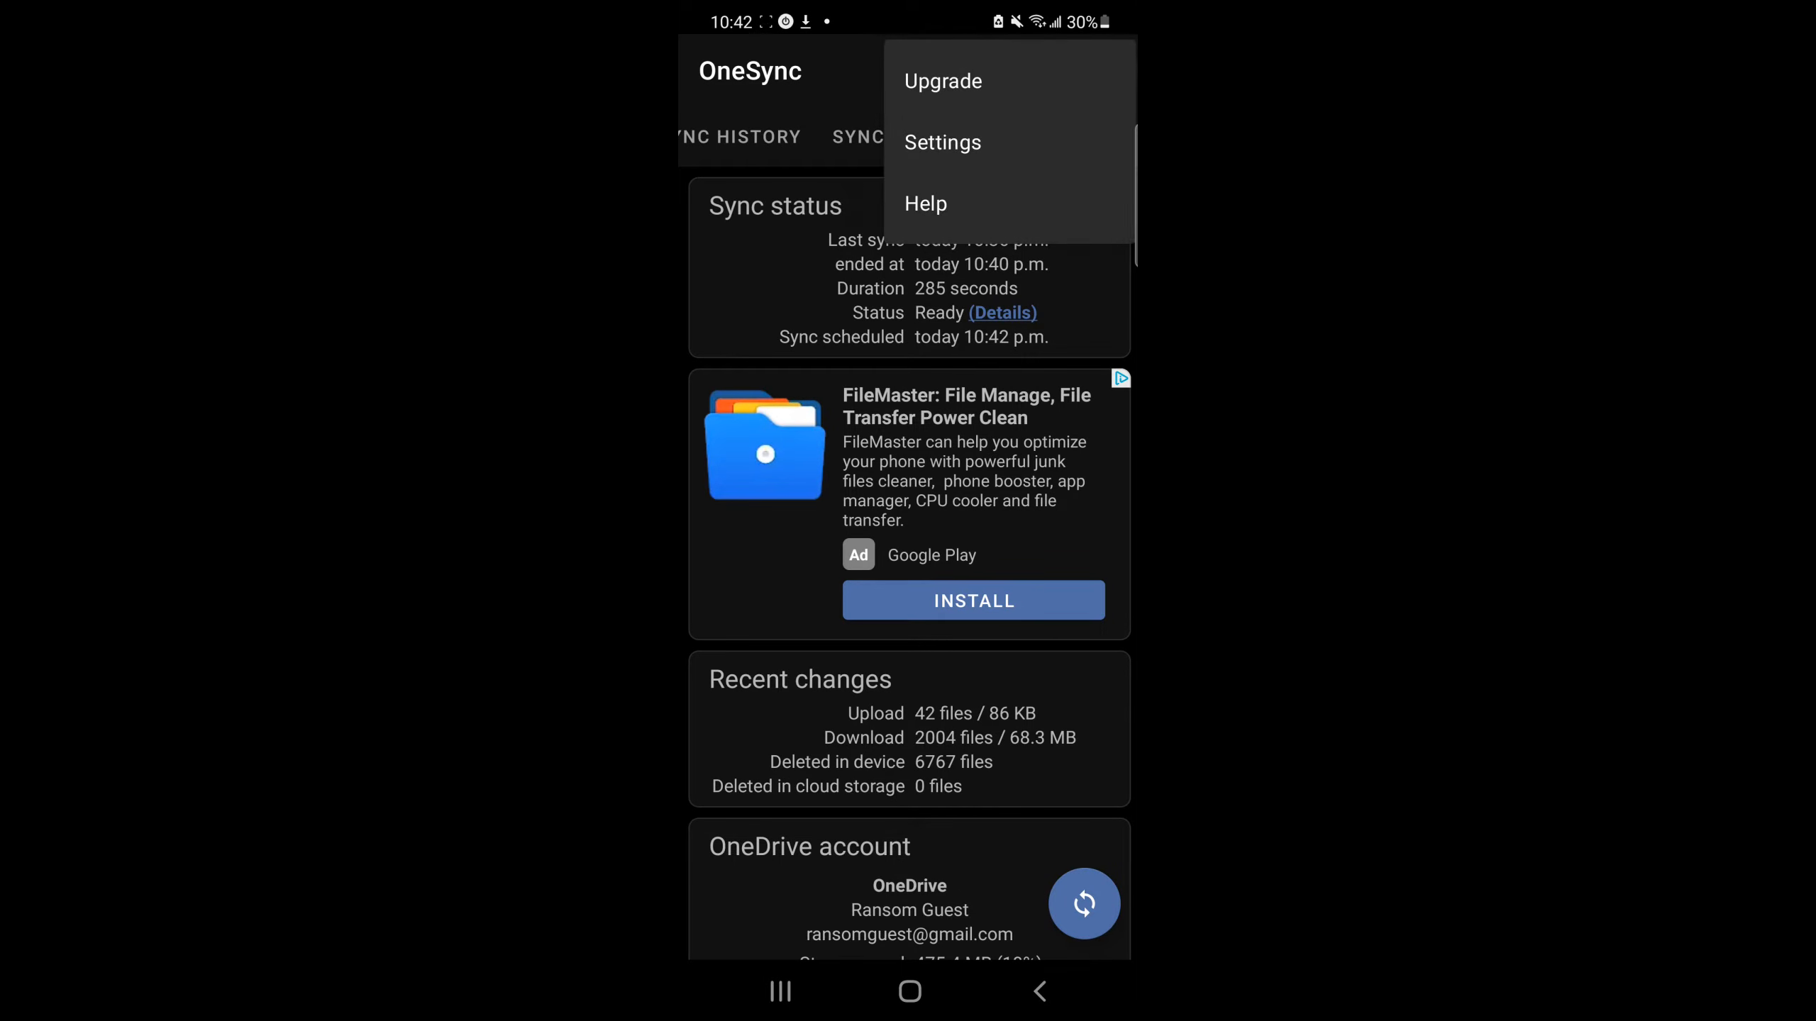
click(942, 143)
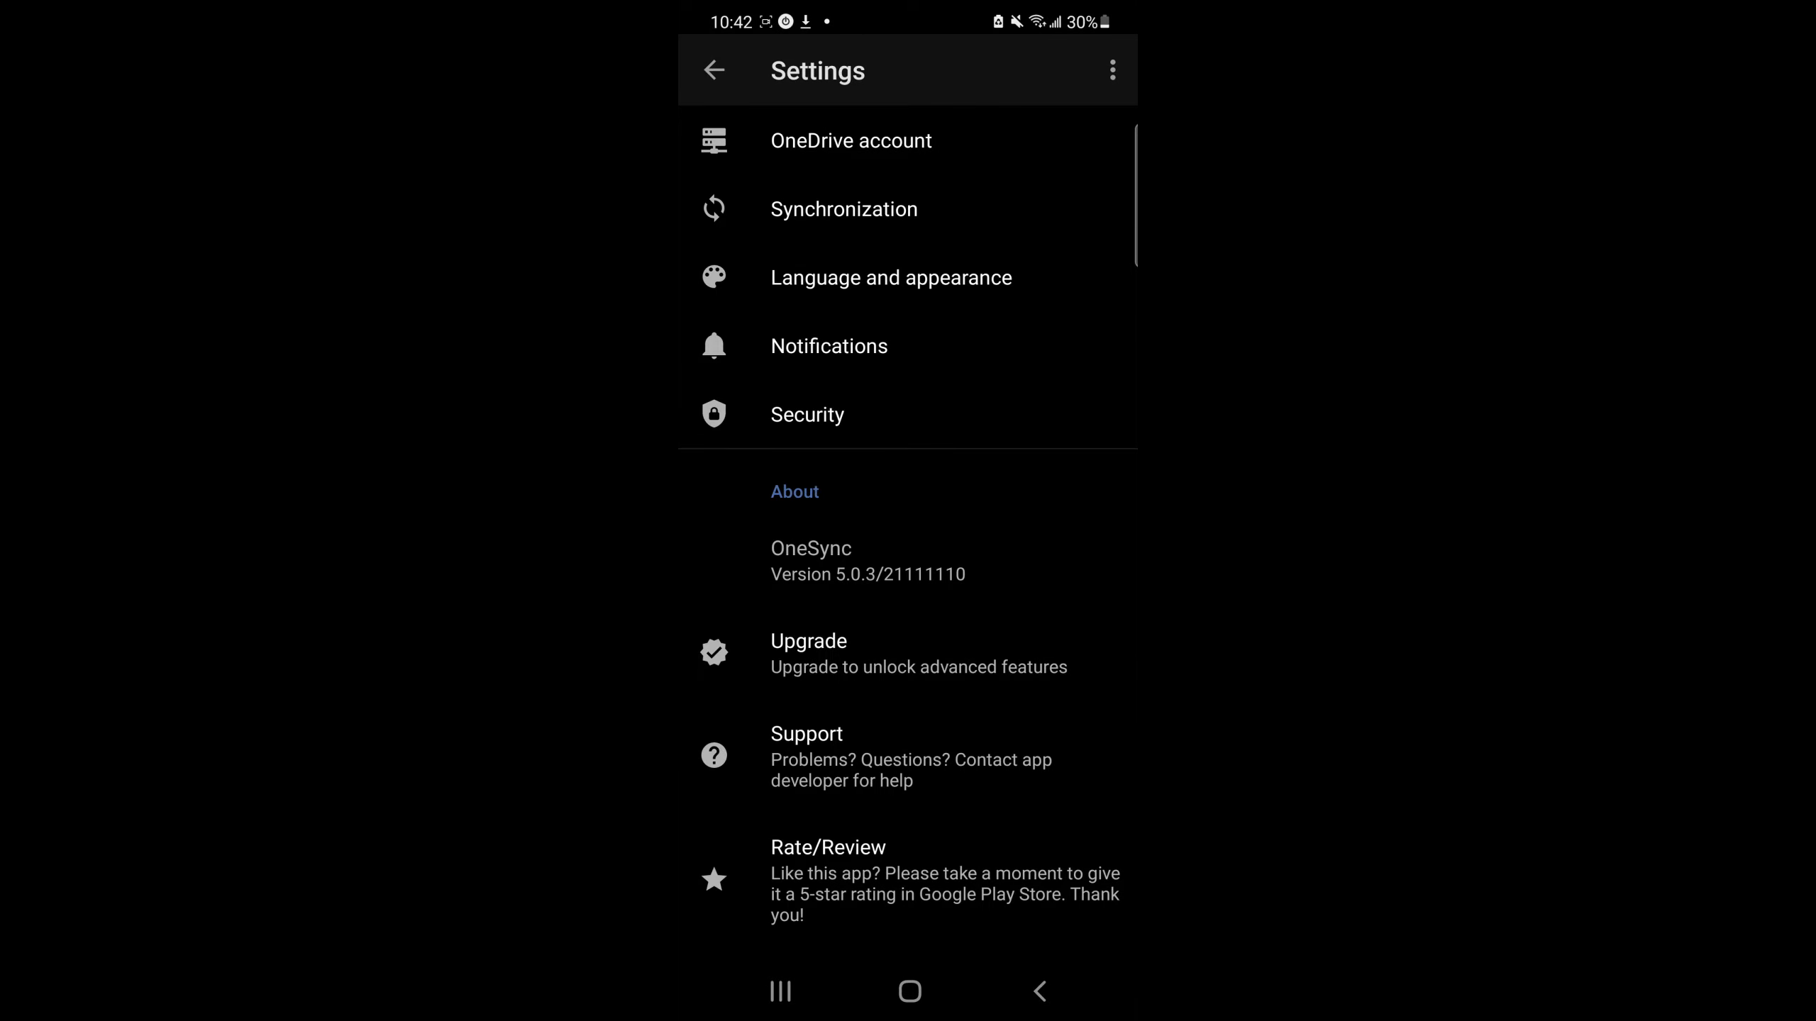
click(843, 209)
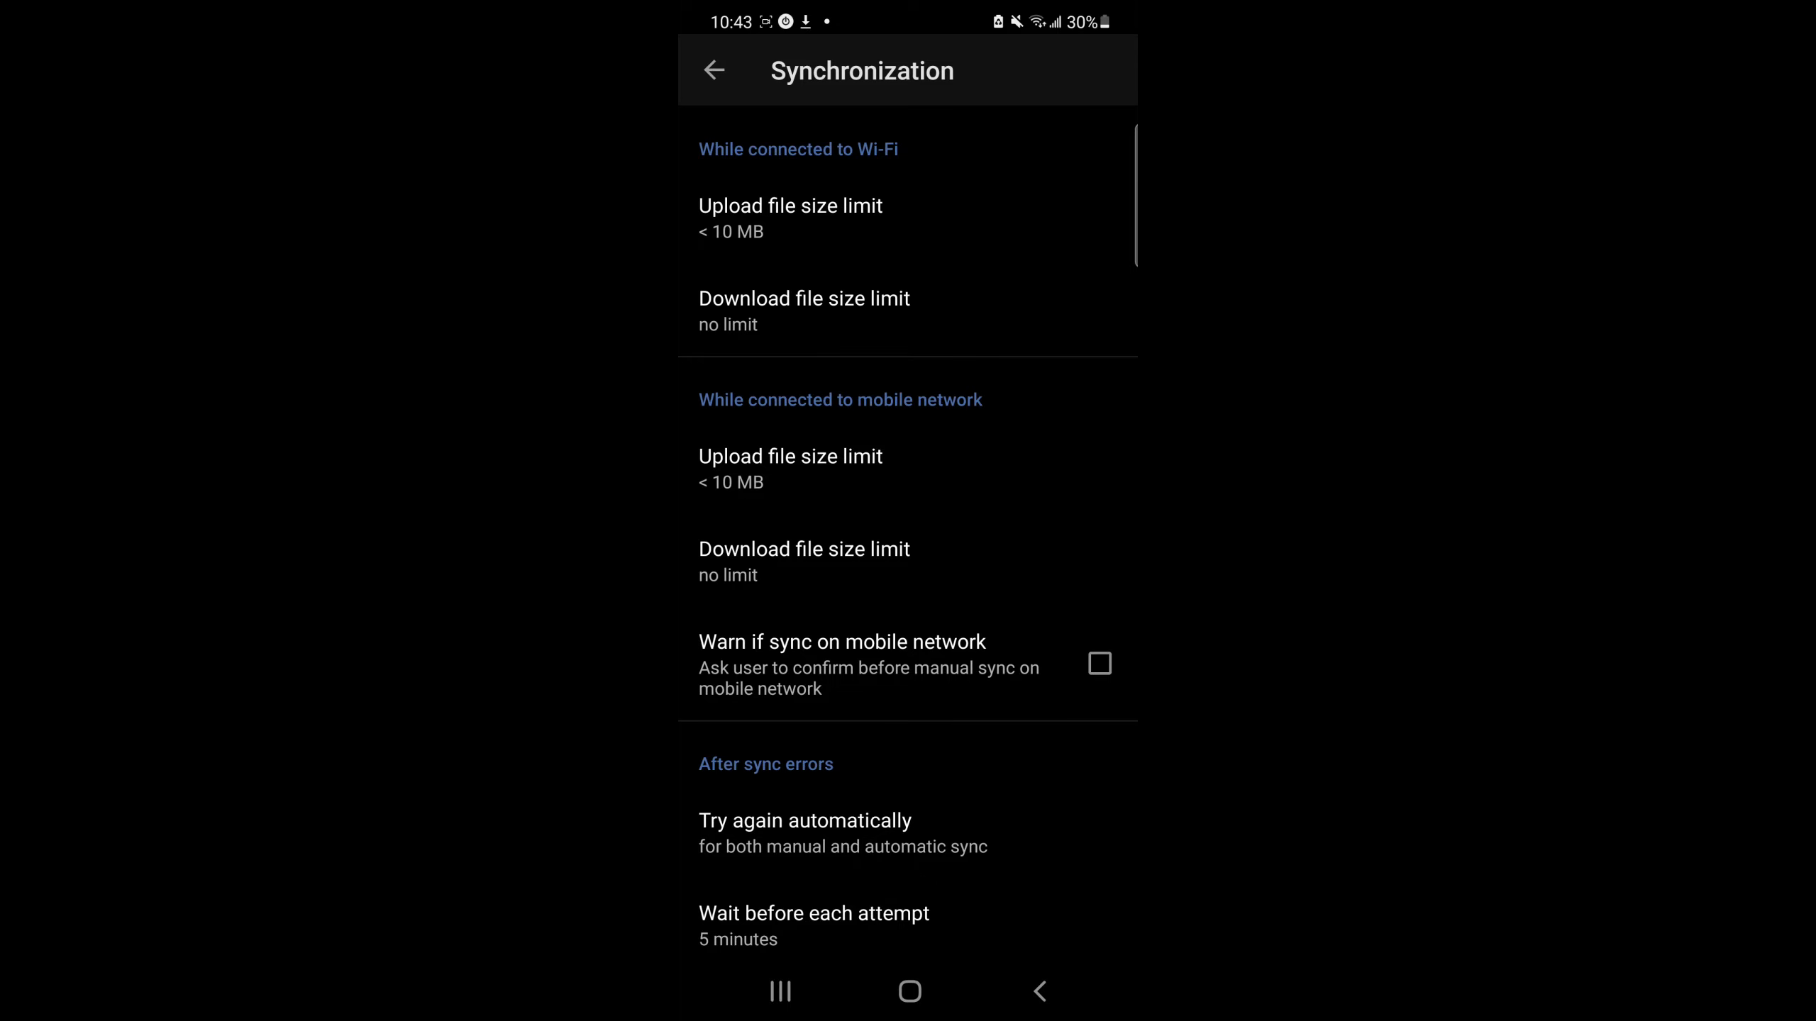
scroll(907, 526, down, 3)
scroll(908, 526, up, 3)
scroll(908, 537, down, 10)
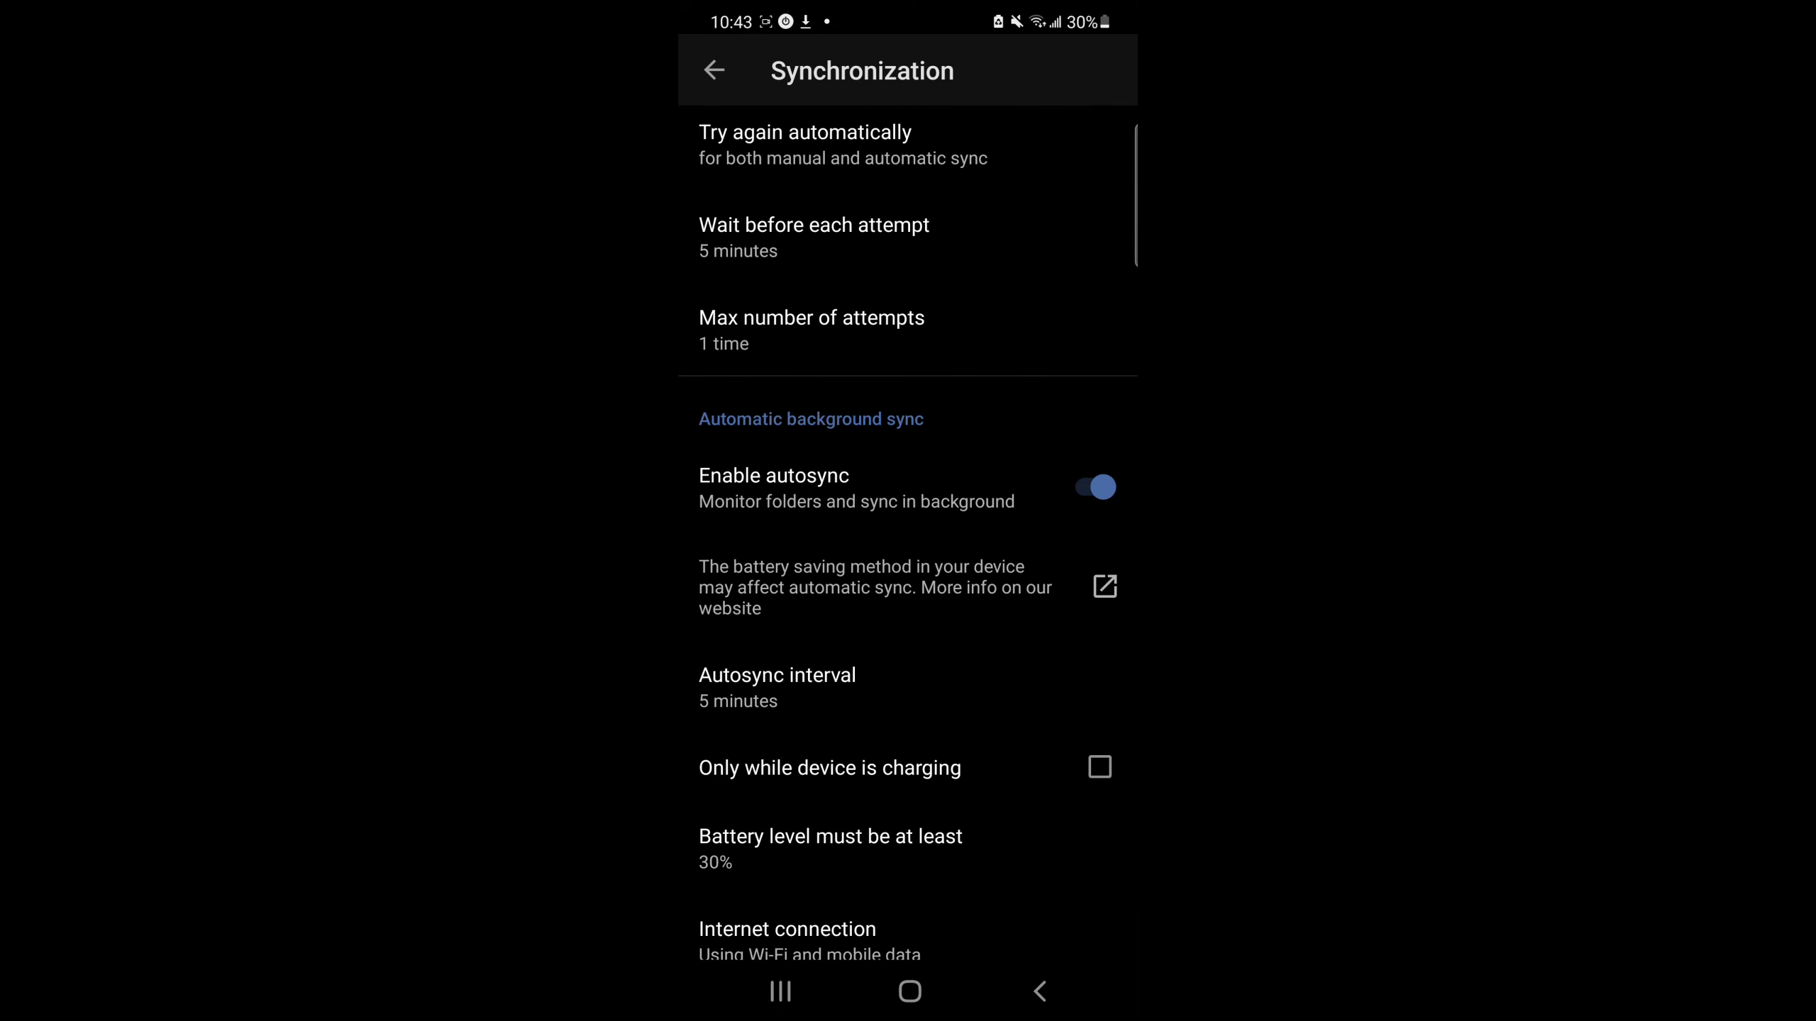
Step: Return to the home screen and launch Obsidian from the app drawer
click(909, 991)
scroll(908, 537, down, 5)
scroll(907, 537, down, 10)
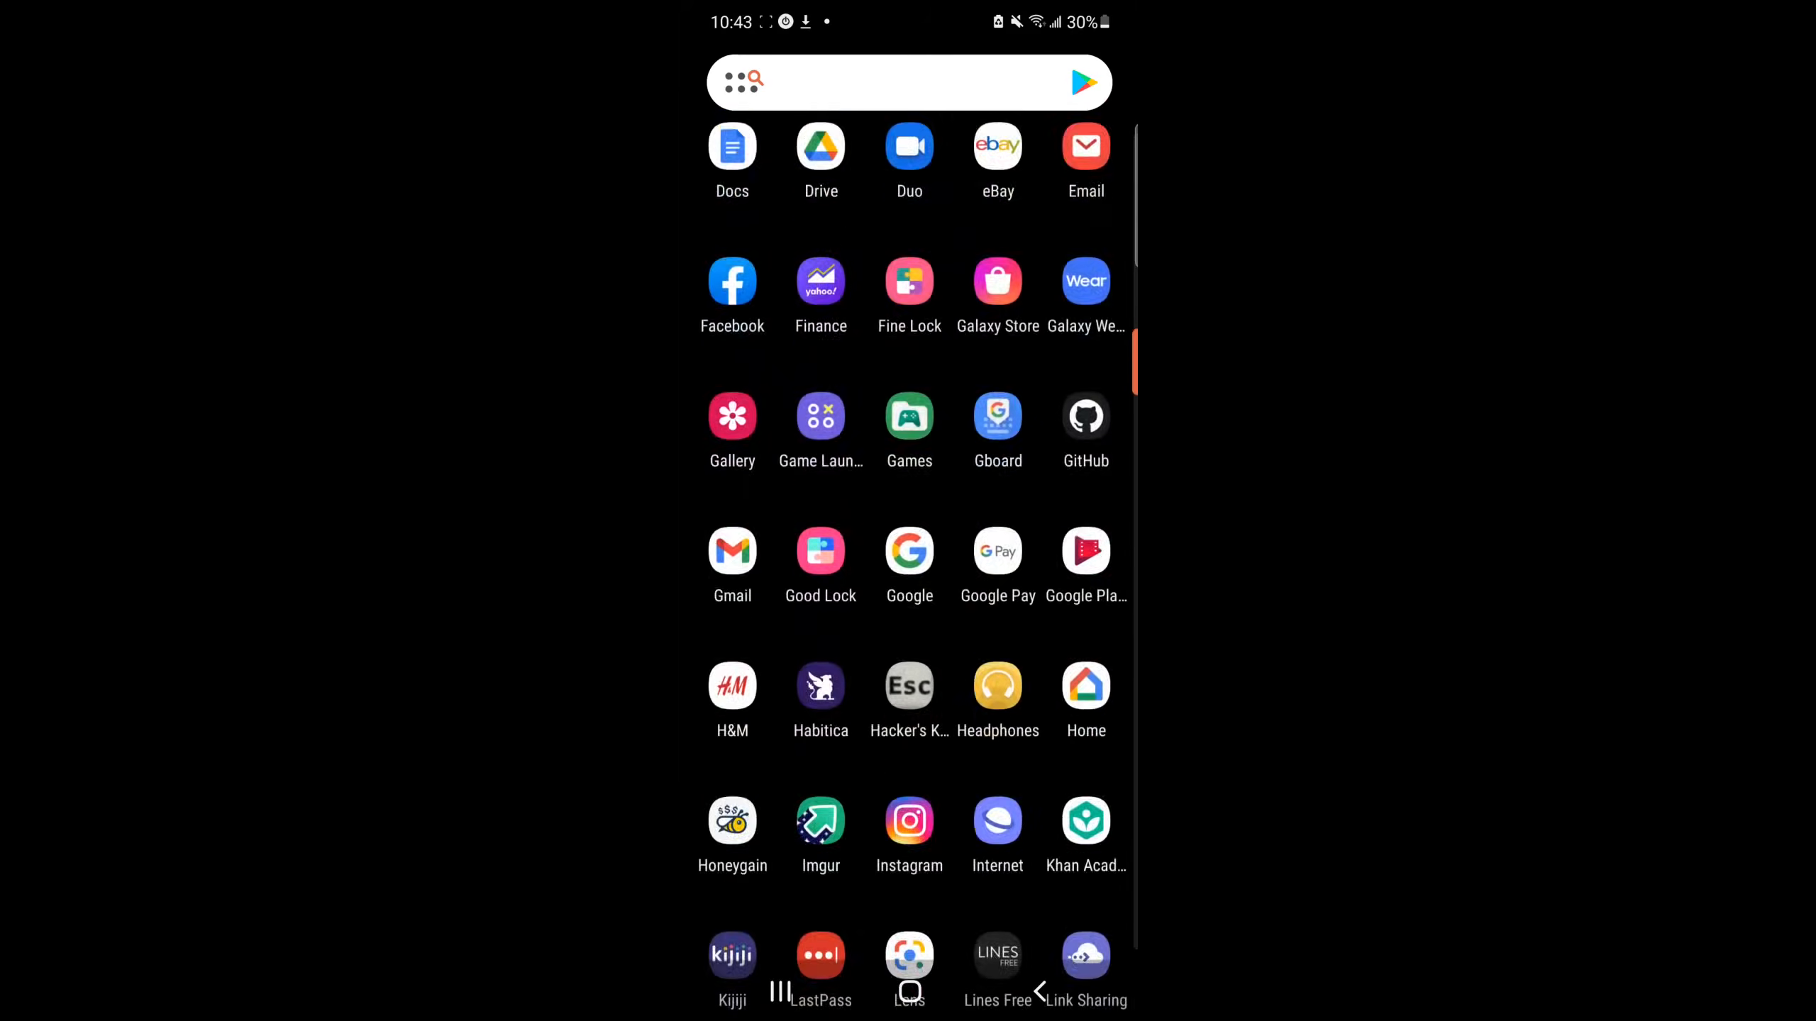
scroll(908, 537, down, 5)
click(819, 641)
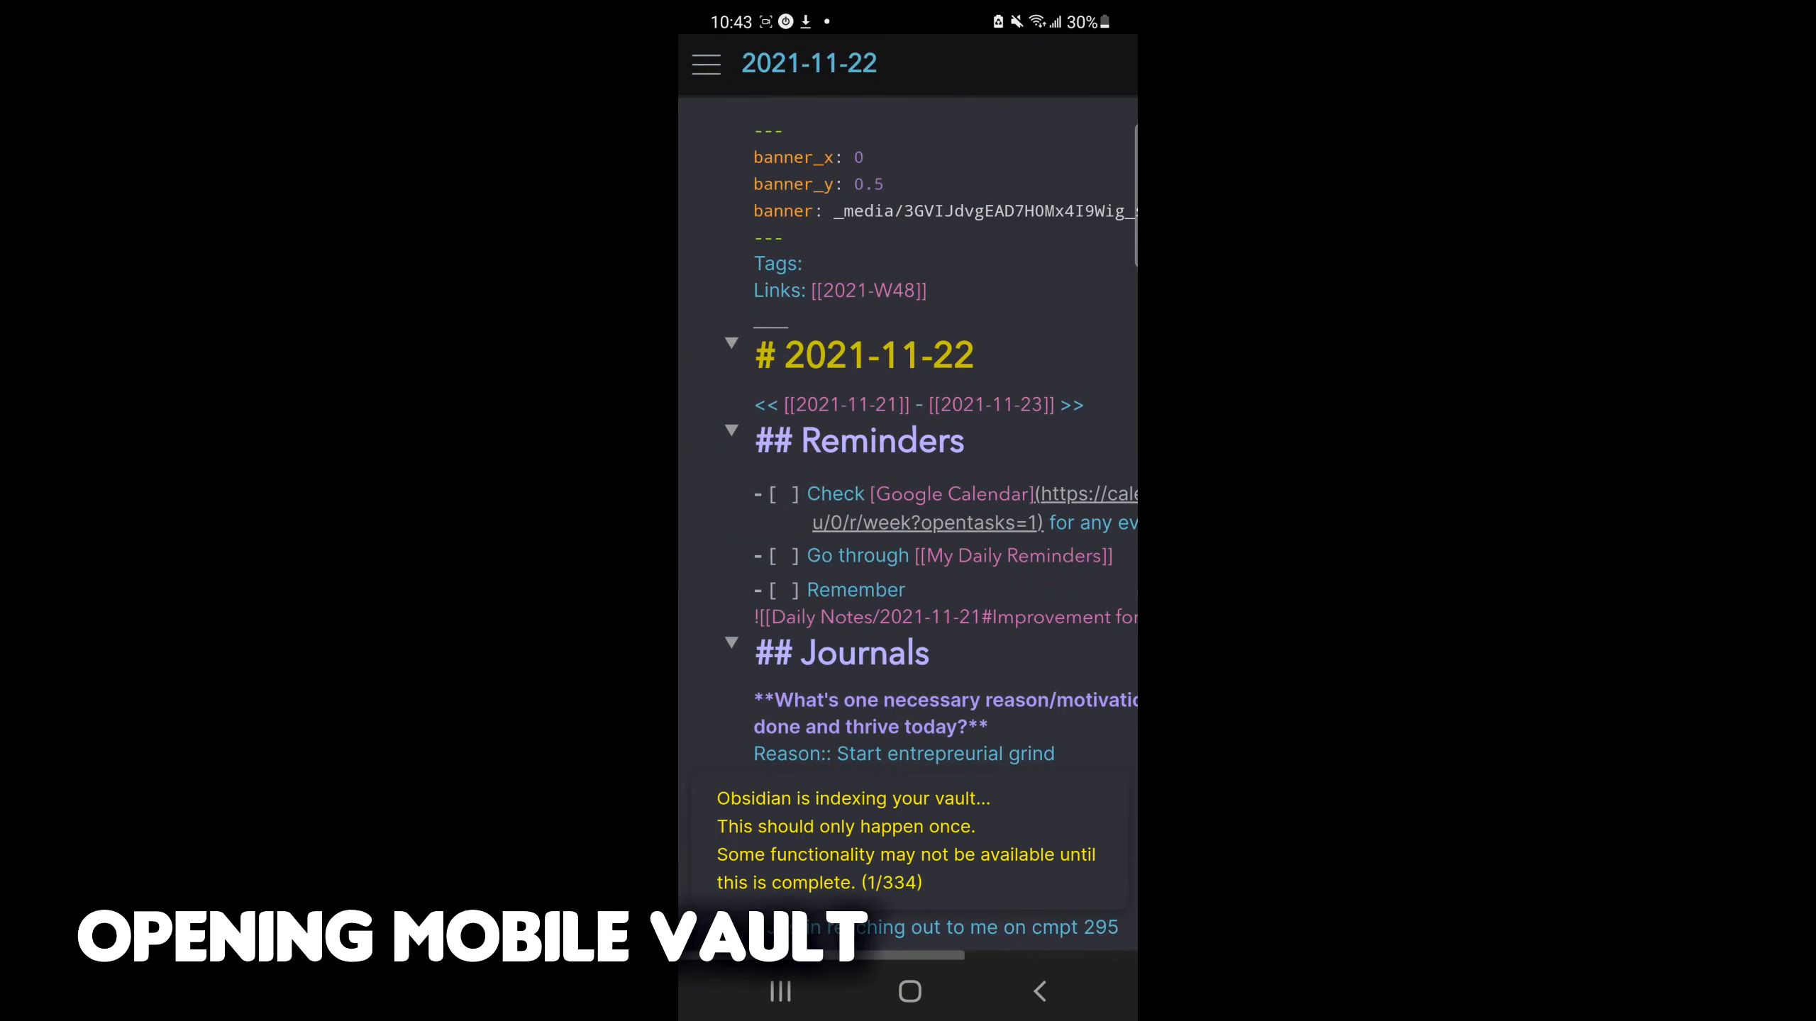
Step: Open the vault switcher and choose to open a folder as a vault
click(706, 65)
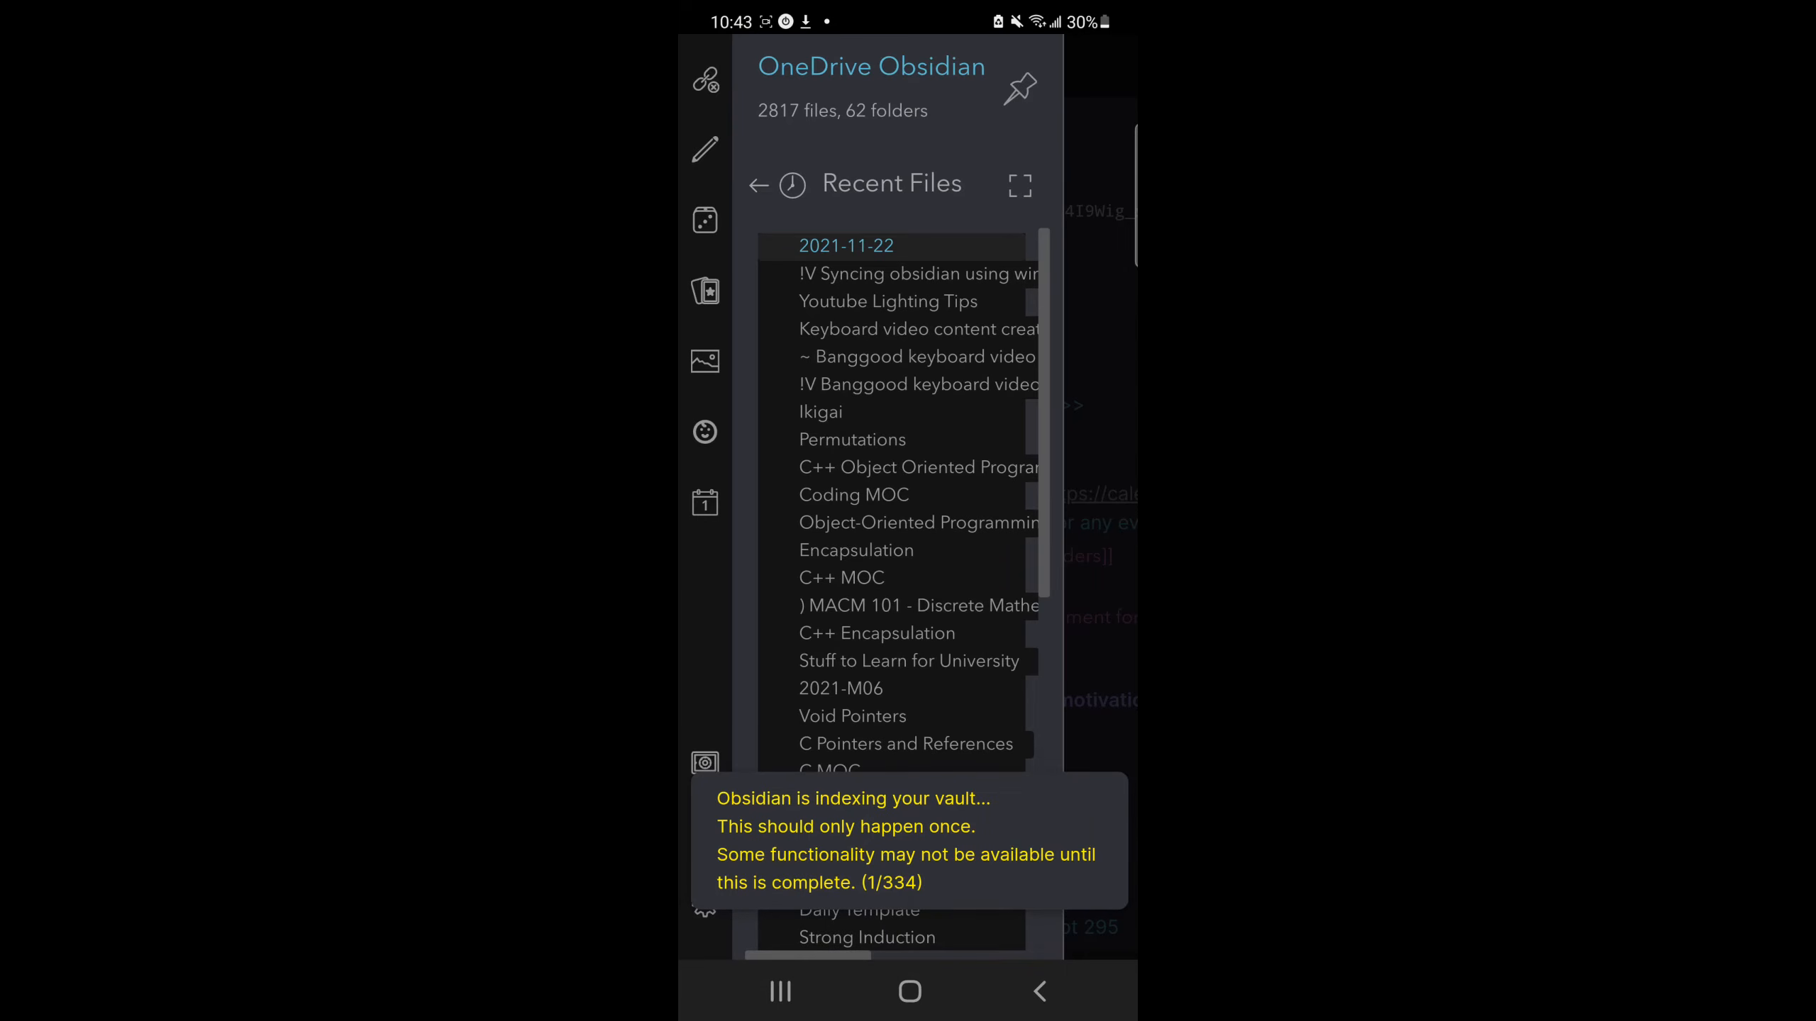
click(705, 762)
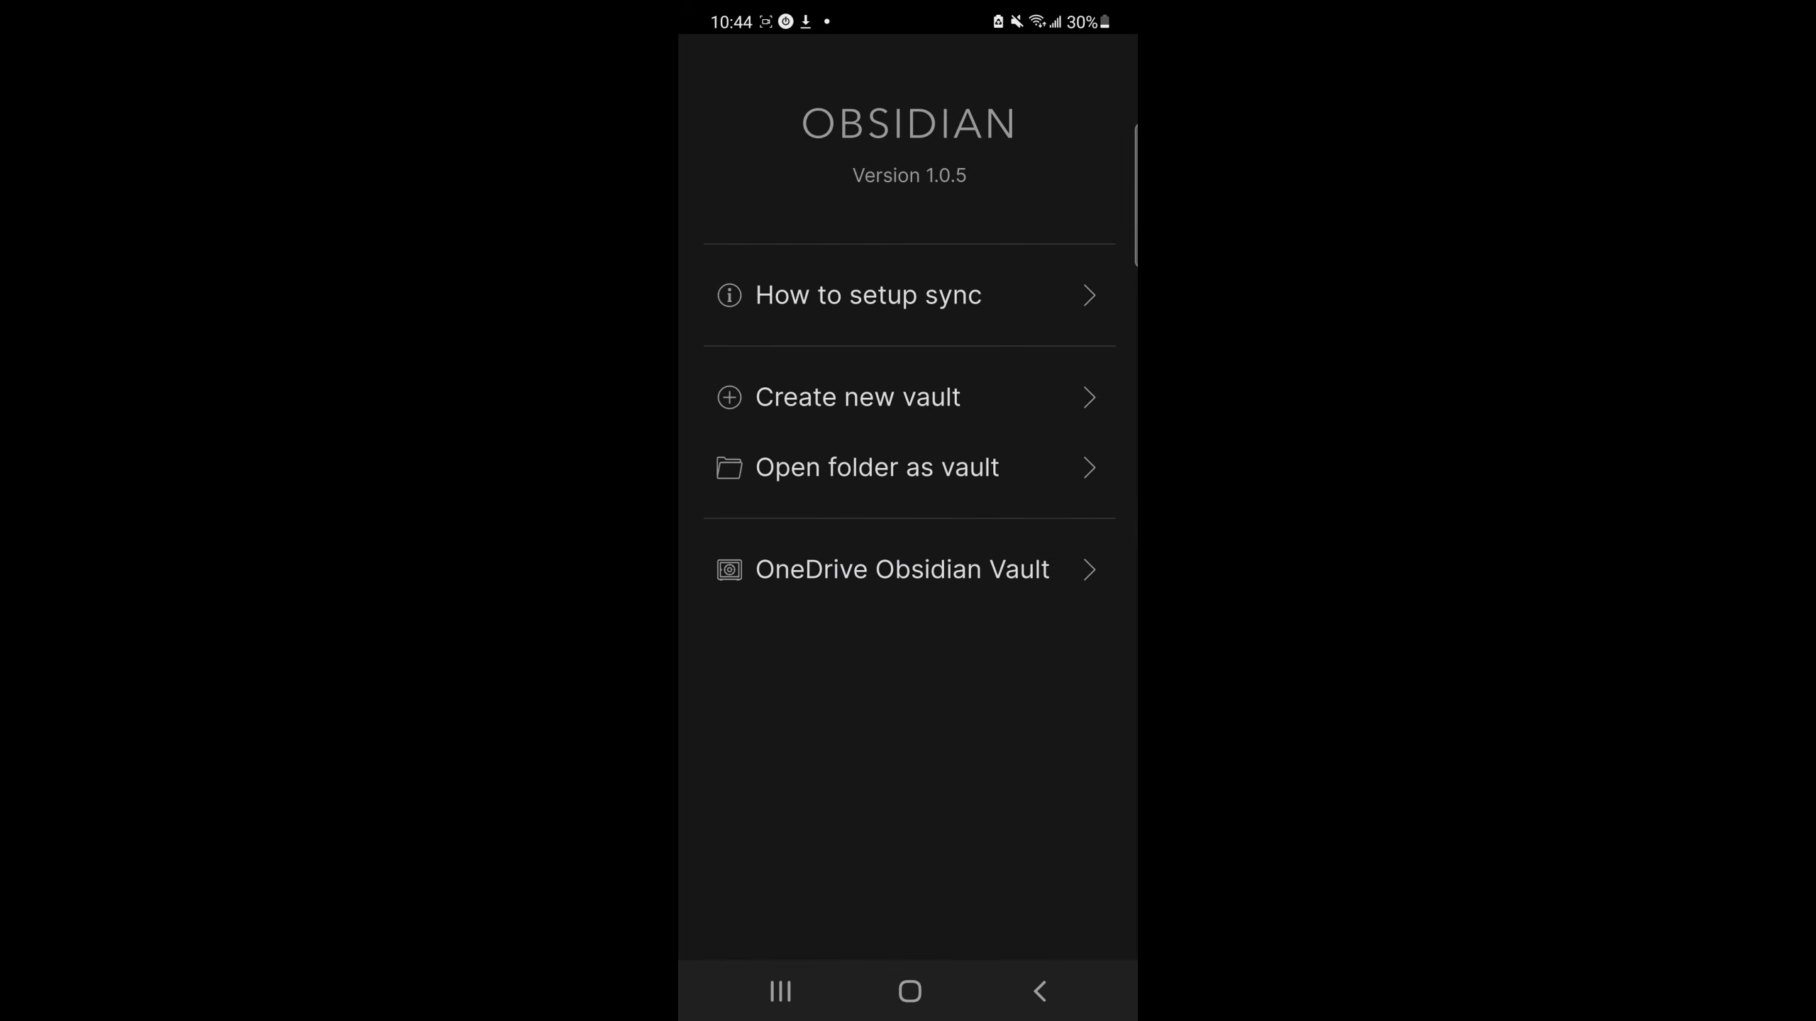
click(877, 466)
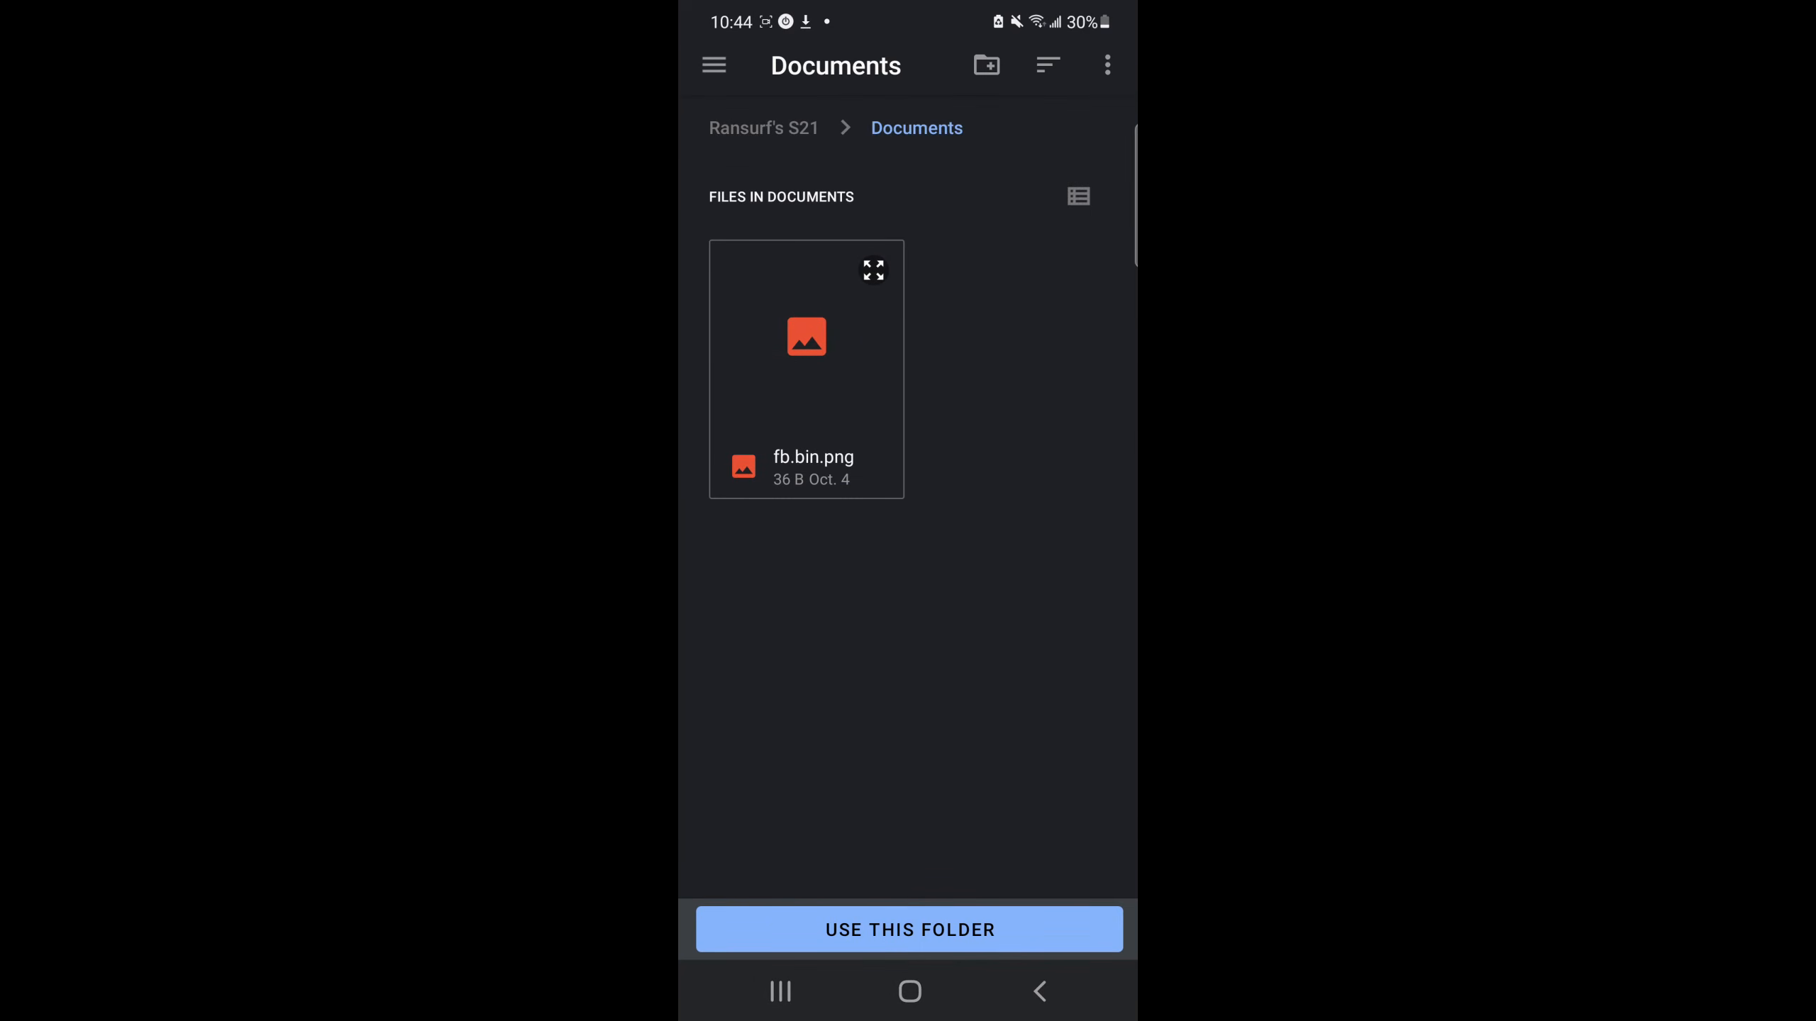
Step: Browse from the device's storage root into the OneDrive Obsidian Vault folder and scroll through its contents
click(762, 129)
scroll(907, 572, down, 4)
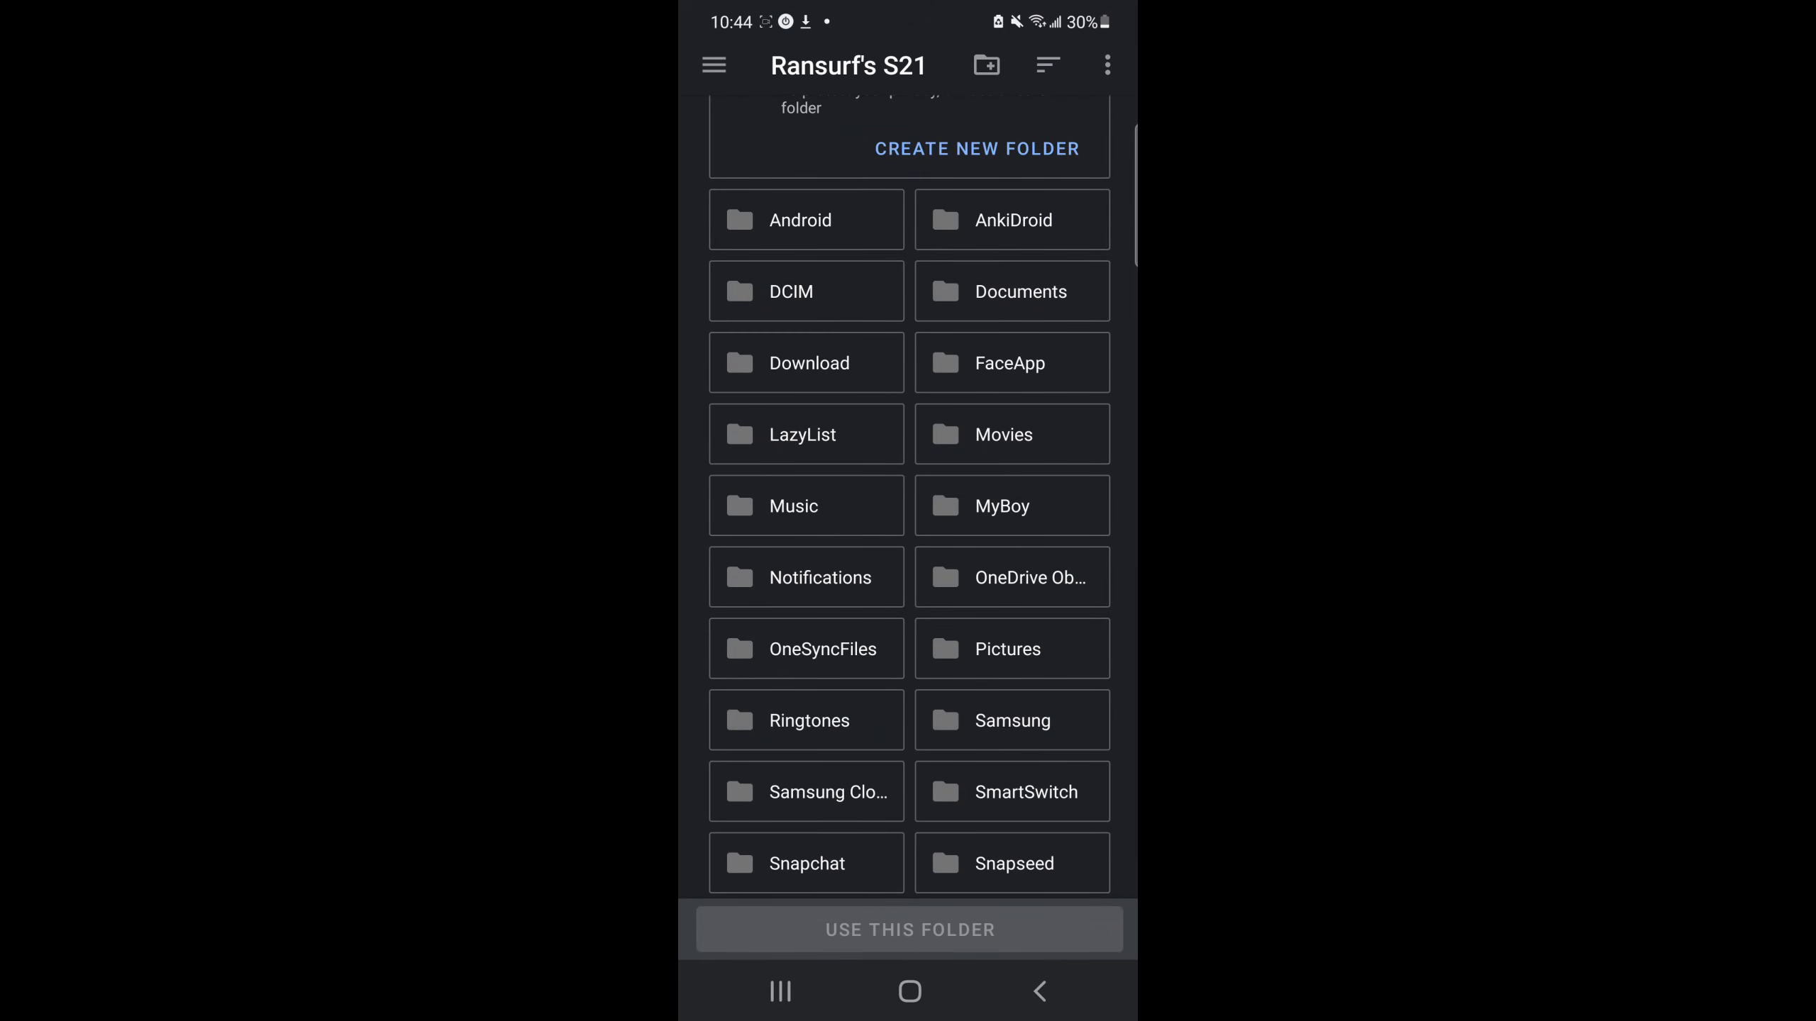
click(1012, 577)
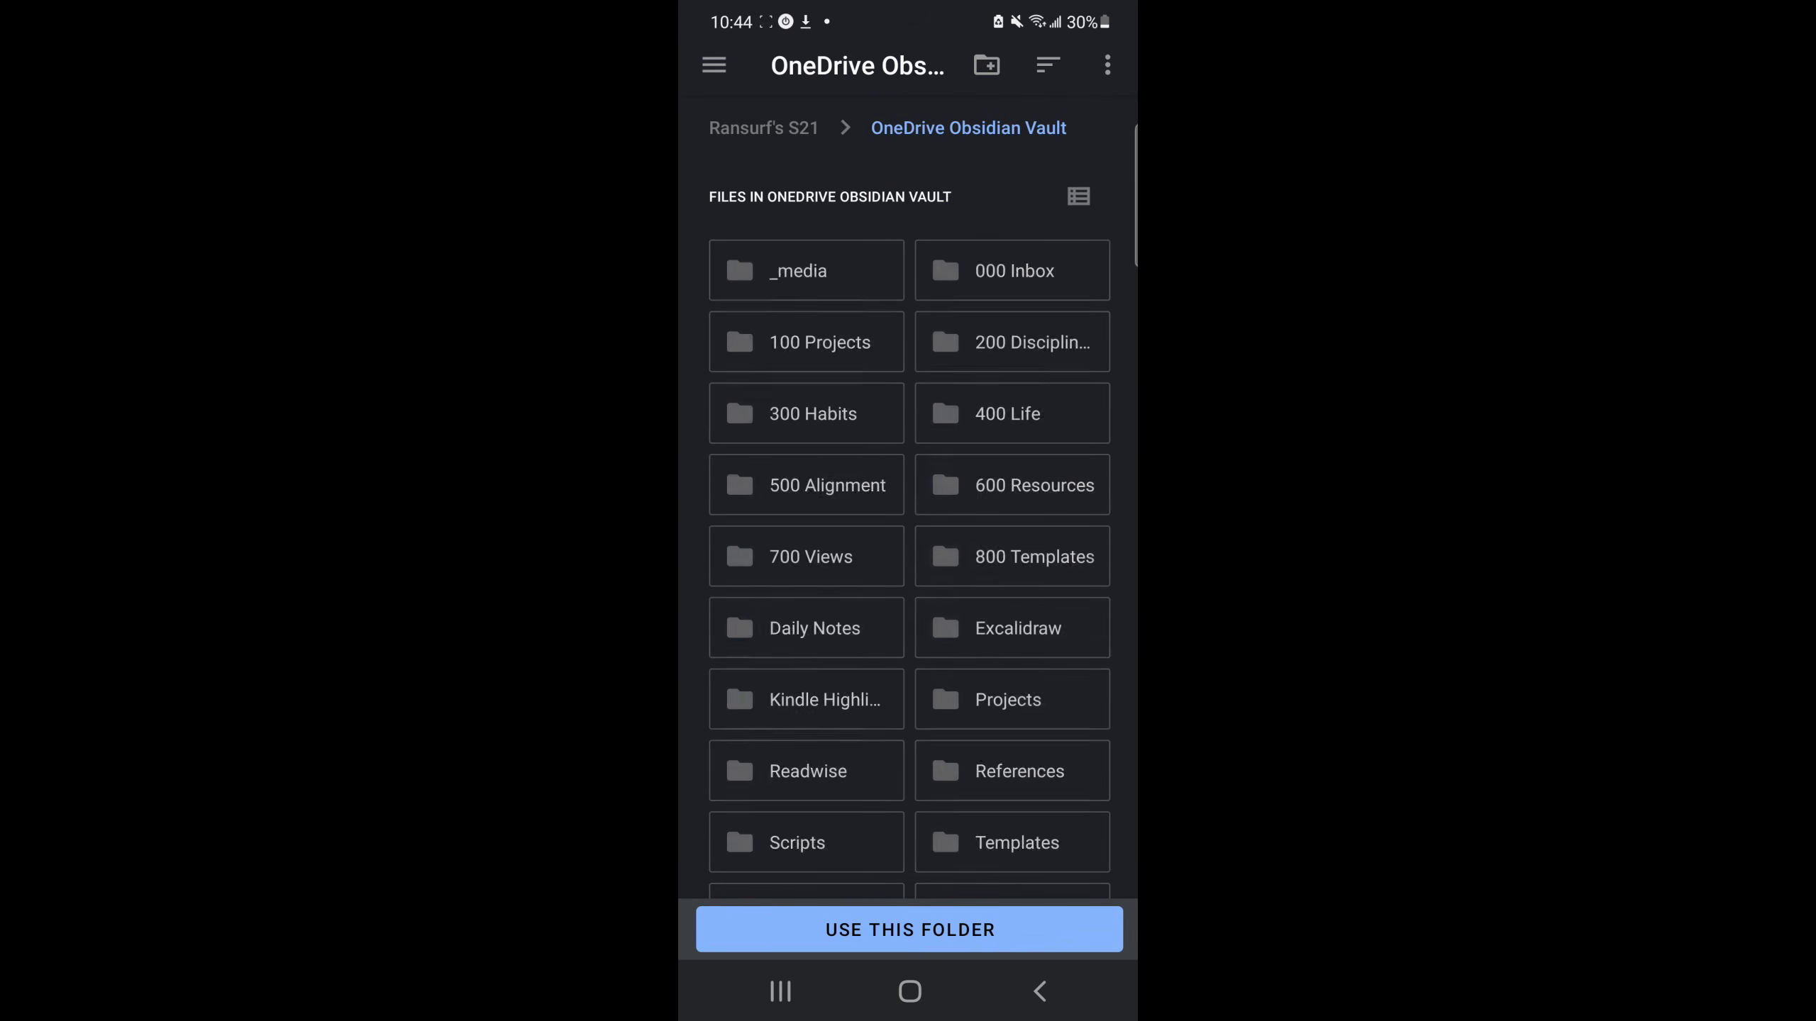
scroll(908, 572, down, 1)
scroll(907, 500, down, 10)
scroll(908, 501, up, 12)
scroll(908, 501, down, 10)
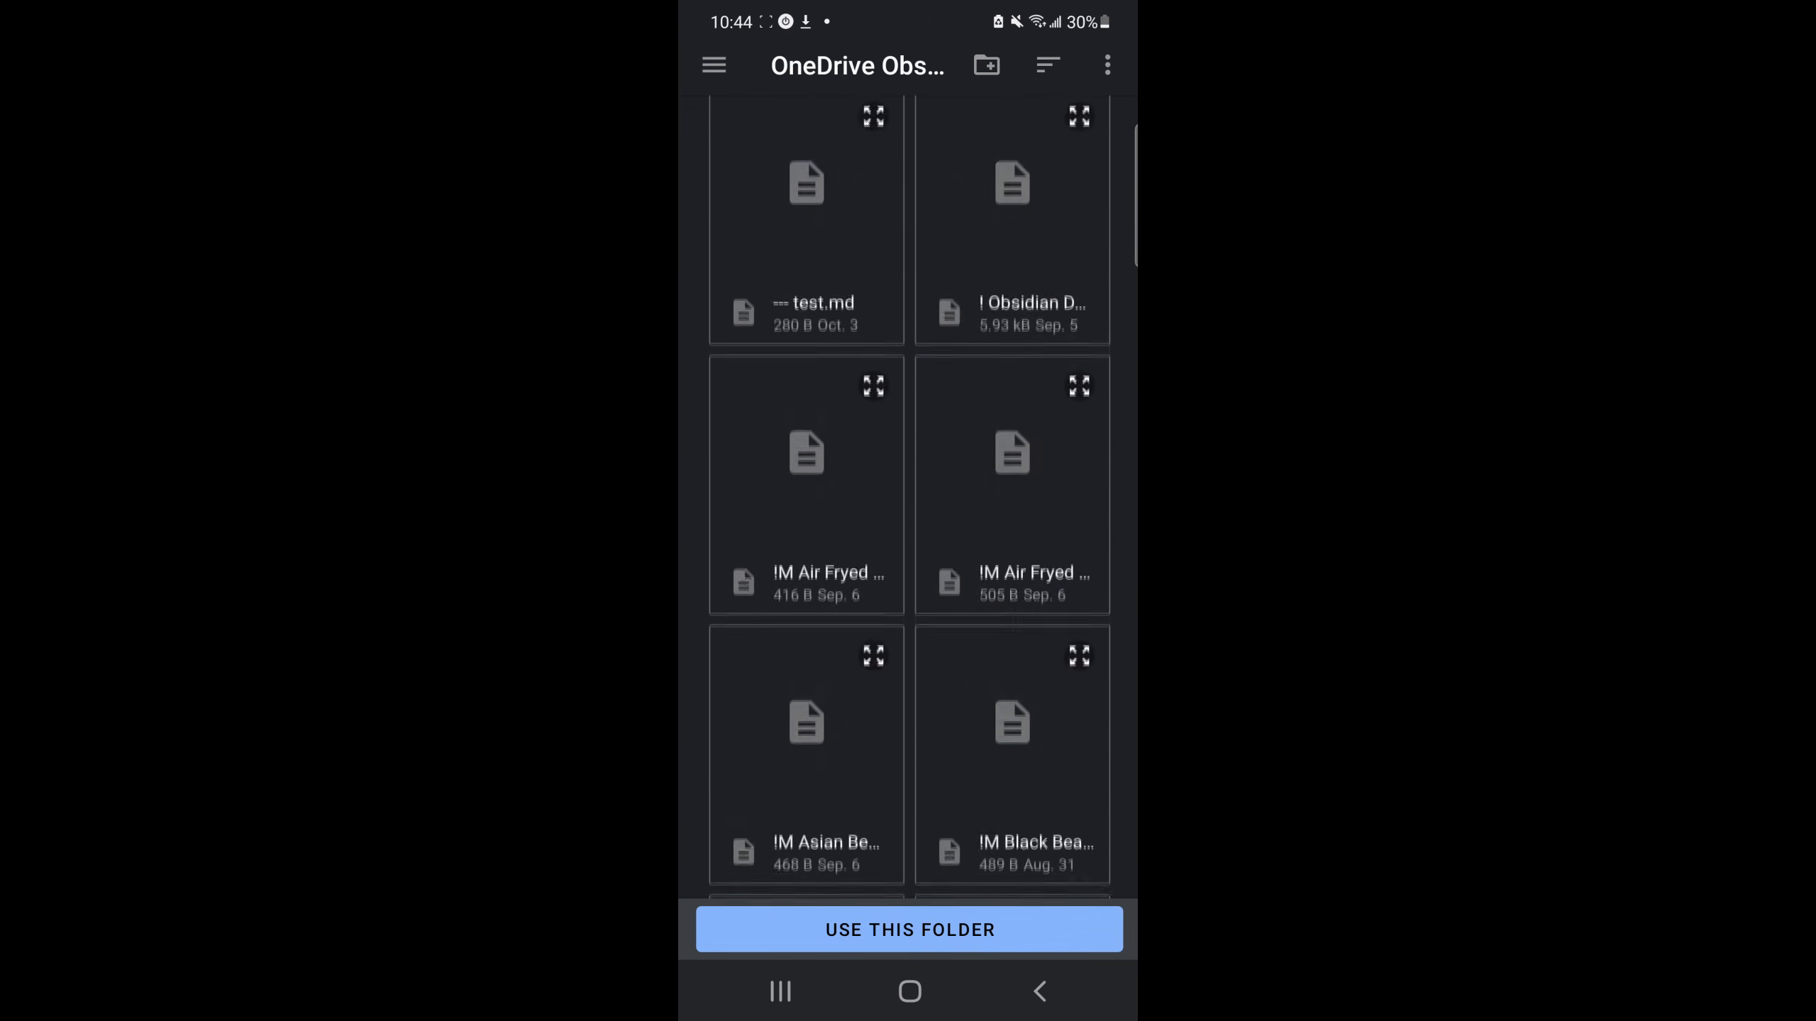